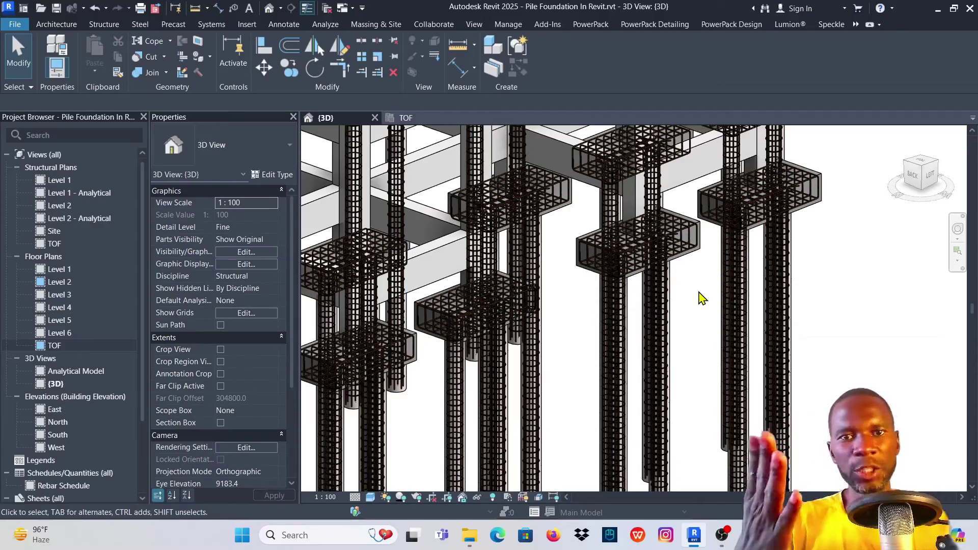
Examine the reinforcement cages of the pile caps and piles under the building from several angles.
{"action": "scroll", "coordinate": [691, 302], "scroll_direction": "down", "scroll_amount": 2}
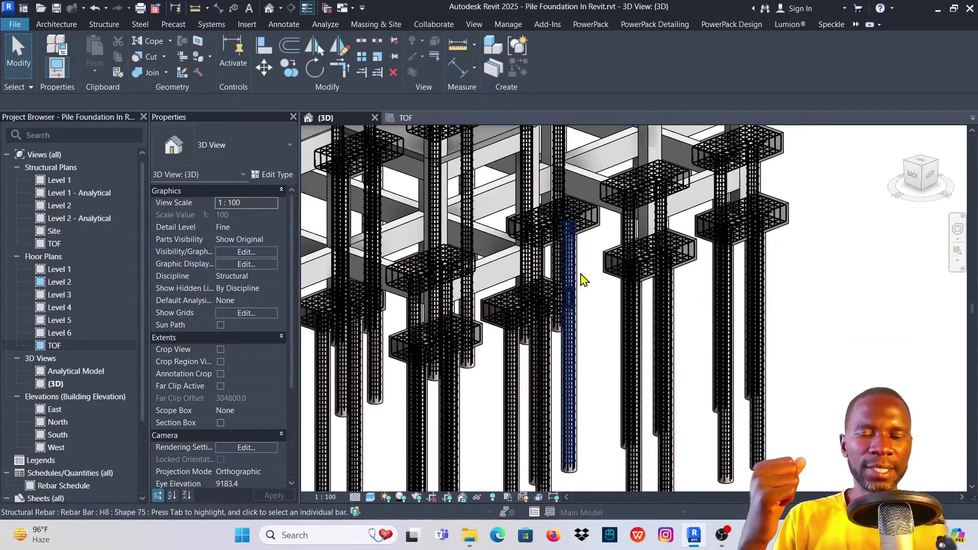
{"action": "scroll", "coordinate": [591, 265], "scroll_direction": "up", "scroll_amount": 3}
{"action": "middle_click_drag", "start_coordinate": [587, 243], "coordinate": [670, 312]}
{"action": "middle_click_drag", "start_coordinate": [724, 290], "coordinate": [816, 274]}
{"action": "scroll", "coordinate": [544, 338], "scroll_direction": "down", "scroll_amount": 4}
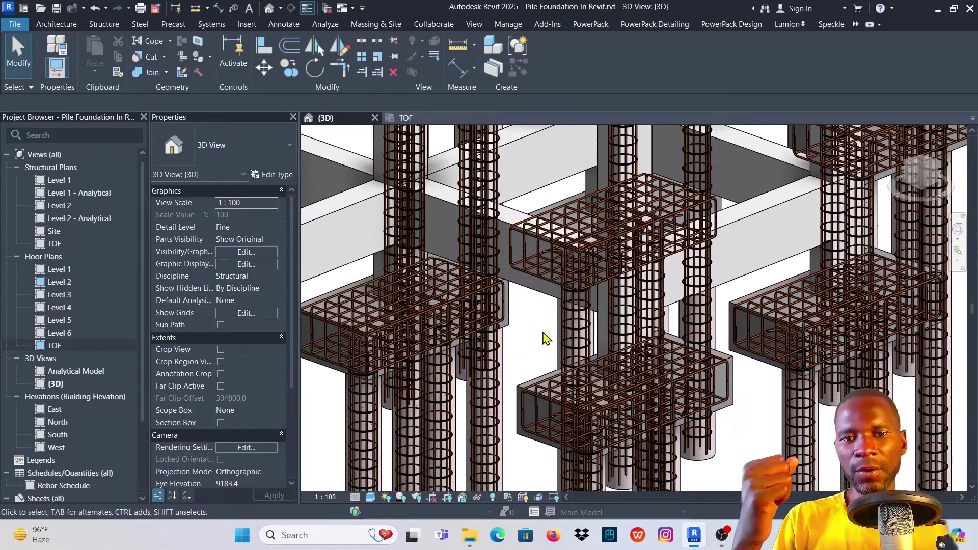
{"action": "scroll", "coordinate": [483, 313], "scroll_direction": "up", "scroll_amount": 4}
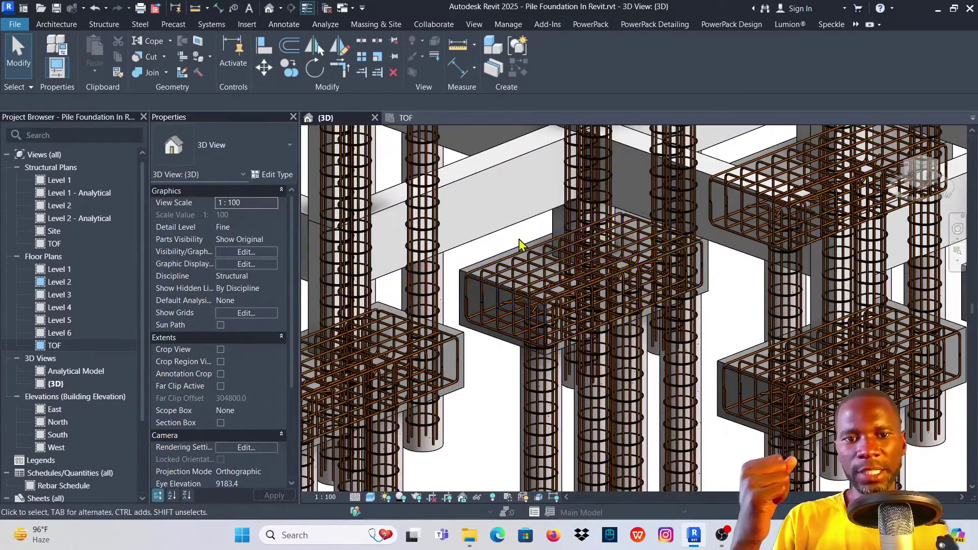
{"action": "scroll", "coordinate": [594, 318], "scroll_direction": "down", "scroll_amount": 2}
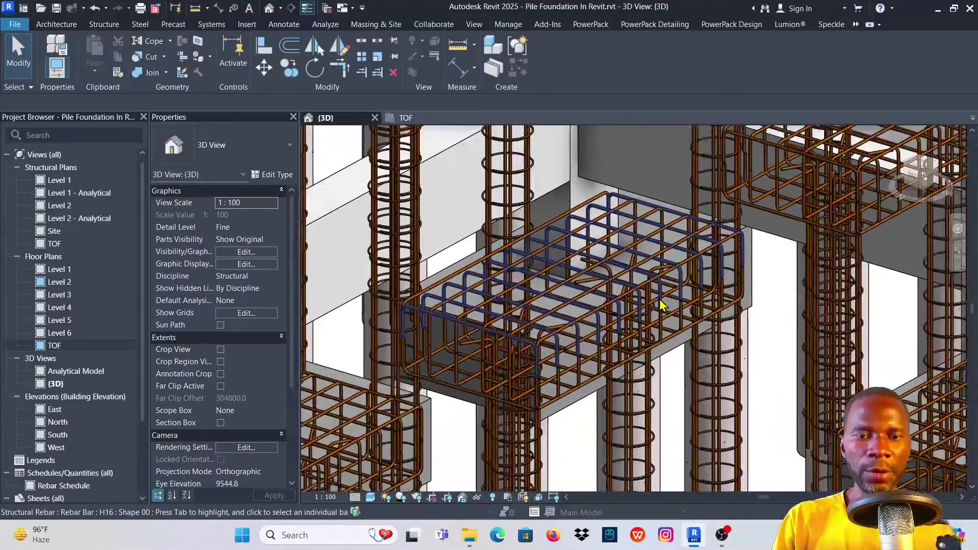
{"action": "scroll", "coordinate": [498, 271], "scroll_direction": "down", "scroll_amount": 3}
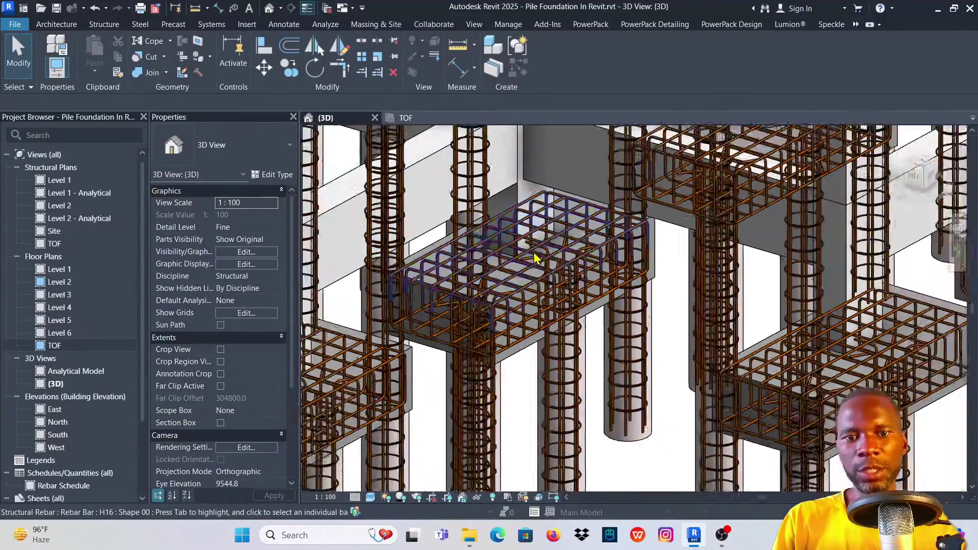
{"action": "scroll", "coordinate": [593, 223], "scroll_direction": "up", "scroll_amount": 3}
{"action": "middle_click_drag", "start_coordinate": [593, 223], "coordinate": [640, 262], "text": "shift"}
{"action": "scroll", "coordinate": [641, 261], "scroll_direction": "down", "scroll_amount": 3}
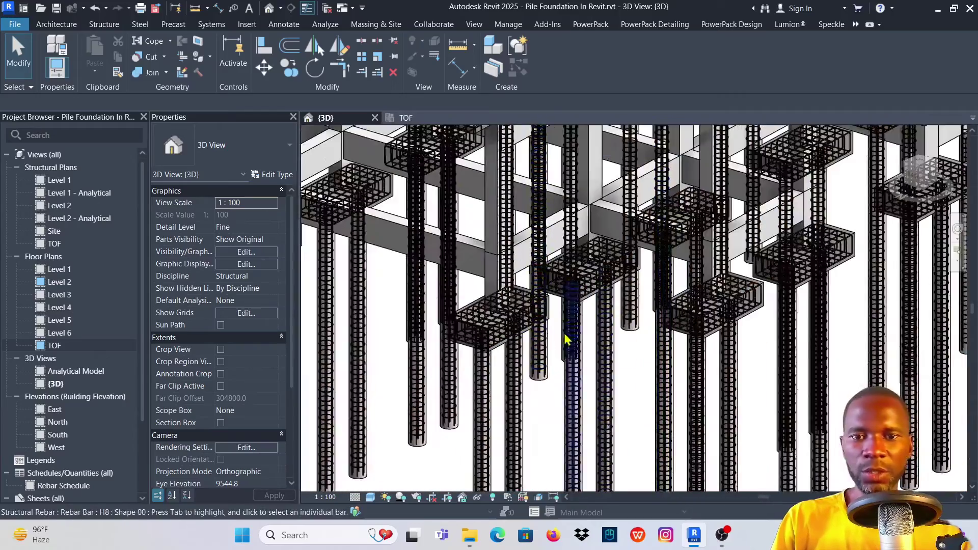
{"action": "scroll", "coordinate": [541, 344], "scroll_direction": "up", "scroll_amount": 2}
{"action": "scroll", "coordinate": [442, 331], "scroll_direction": "up", "scroll_amount": 3}
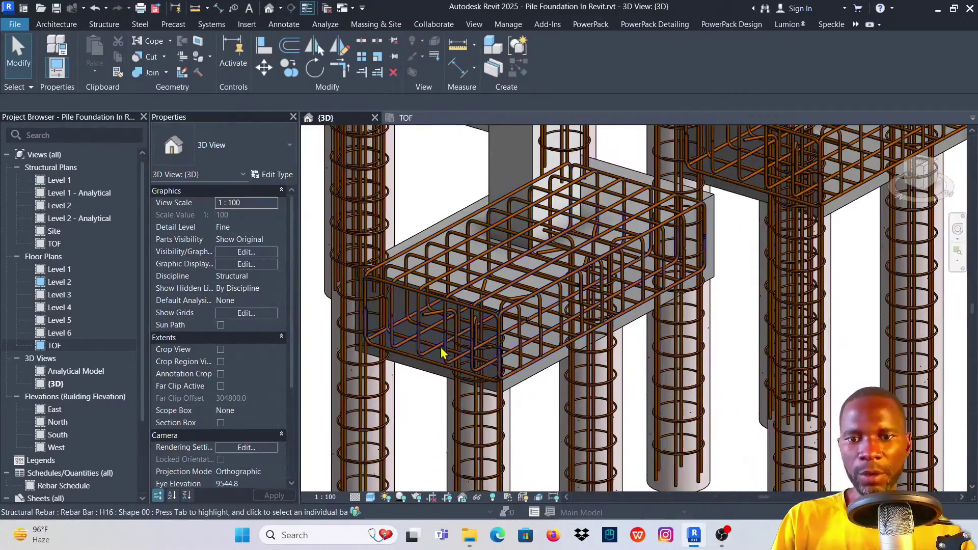
{"action": "middle_click_drag", "start_coordinate": [410, 421], "coordinate": [407, 445], "text": "shift"}
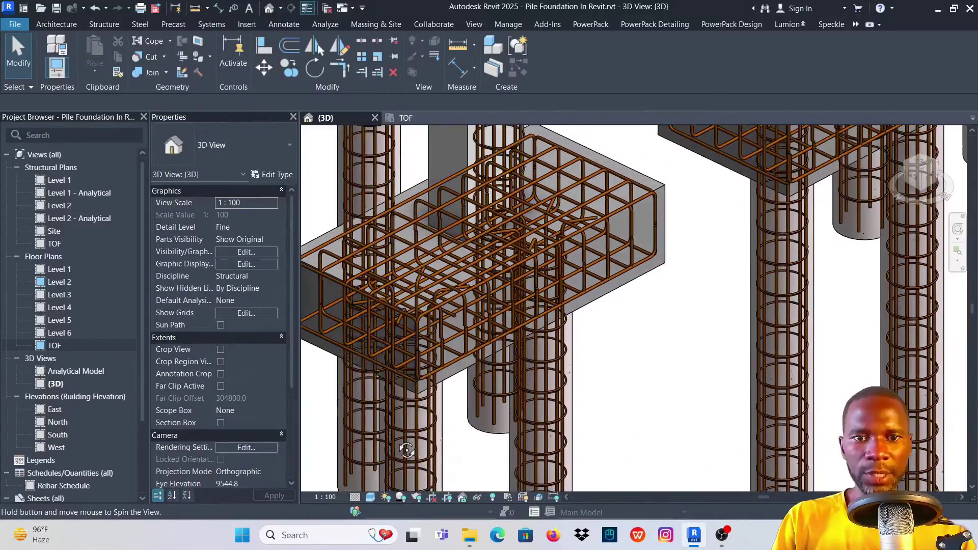
{"action": "scroll", "coordinate": [411, 346], "scroll_direction": "down", "scroll_amount": 5}
{"action": "middle_click_drag", "start_coordinate": [415, 339], "coordinate": [703, 270]}
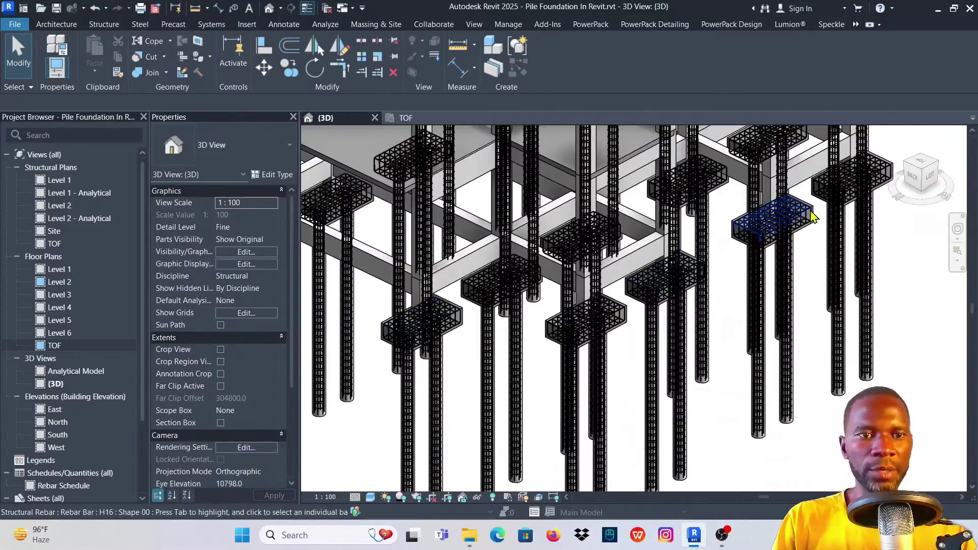
Inspect the rebar bends and spacing up close at the ends of the two-pile caps.
{"action": "scroll", "coordinate": [812, 217], "scroll_direction": "up", "scroll_amount": 8}
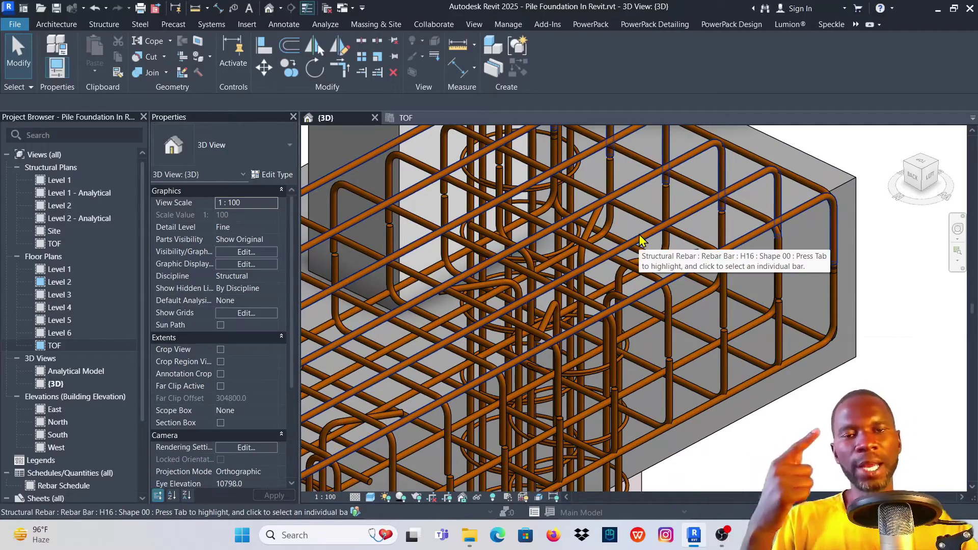
{"action": "scroll", "coordinate": [639, 235], "scroll_direction": "down", "scroll_amount": 5}
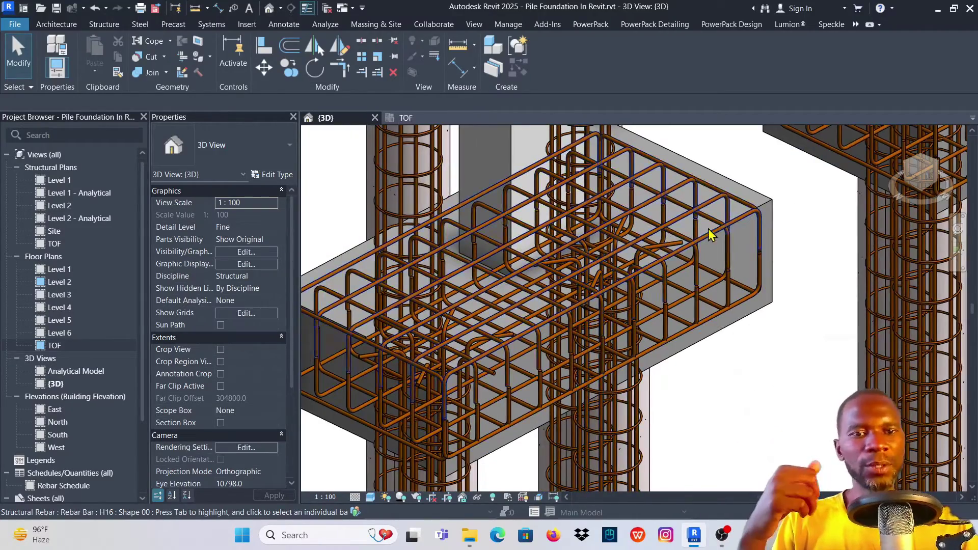
{"action": "scroll", "coordinate": [807, 202], "scroll_direction": "up", "scroll_amount": 5}
{"action": "scroll", "coordinate": [807, 202], "scroll_direction": "up", "scroll_amount": 3}
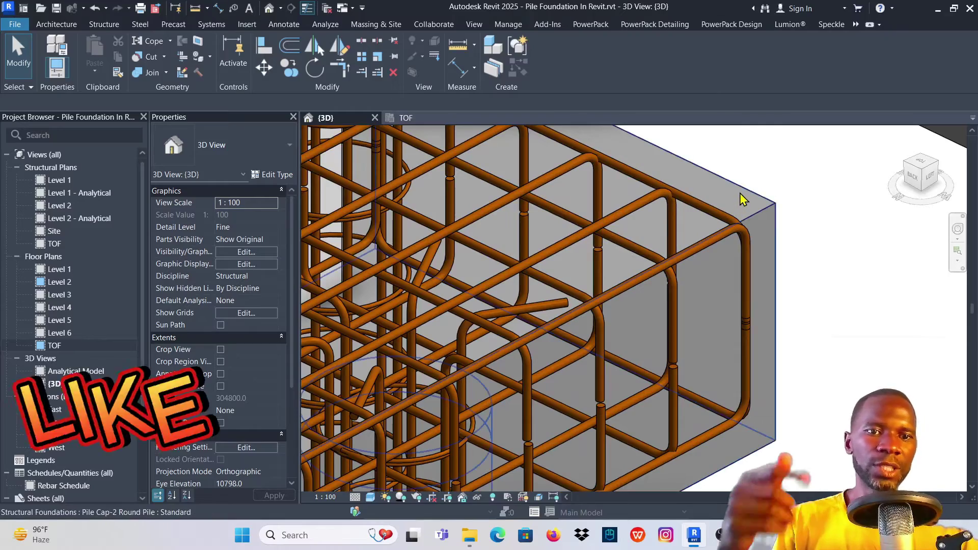
{"action": "scroll", "coordinate": [716, 205], "scroll_direction": "down", "scroll_amount": 3}
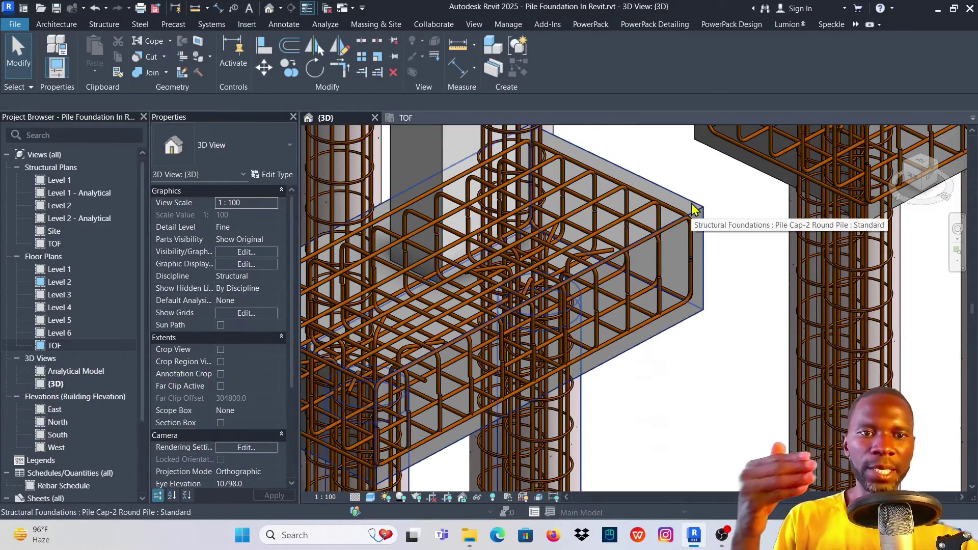
{"action": "scroll", "coordinate": [702, 220], "scroll_direction": "up", "scroll_amount": 2}
{"action": "scroll", "coordinate": [702, 220], "scroll_direction": "up", "scroll_amount": 1}
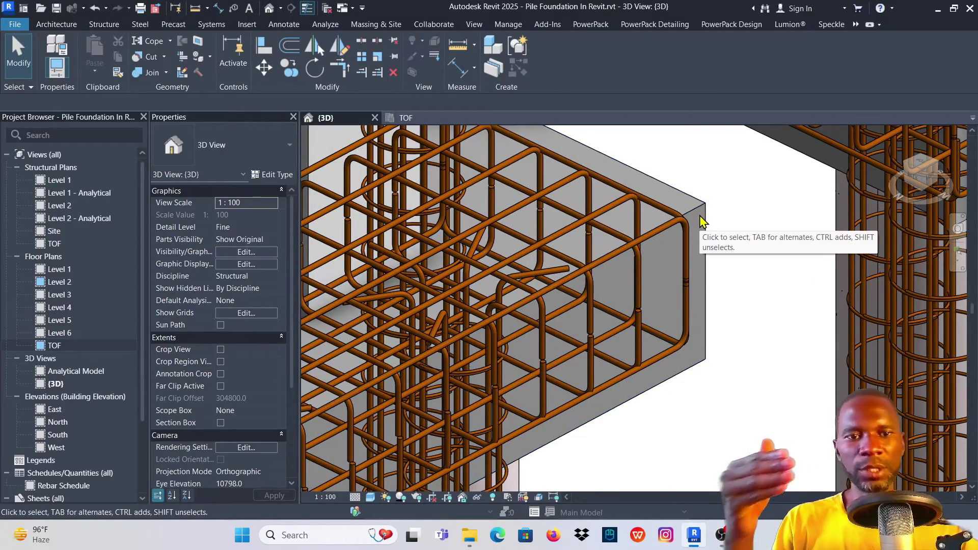
{"action": "scroll", "coordinate": [582, 225], "scroll_direction": "down", "scroll_amount": 2}
{"action": "scroll", "coordinate": [716, 246], "scroll_direction": "down", "scroll_amount": 2}
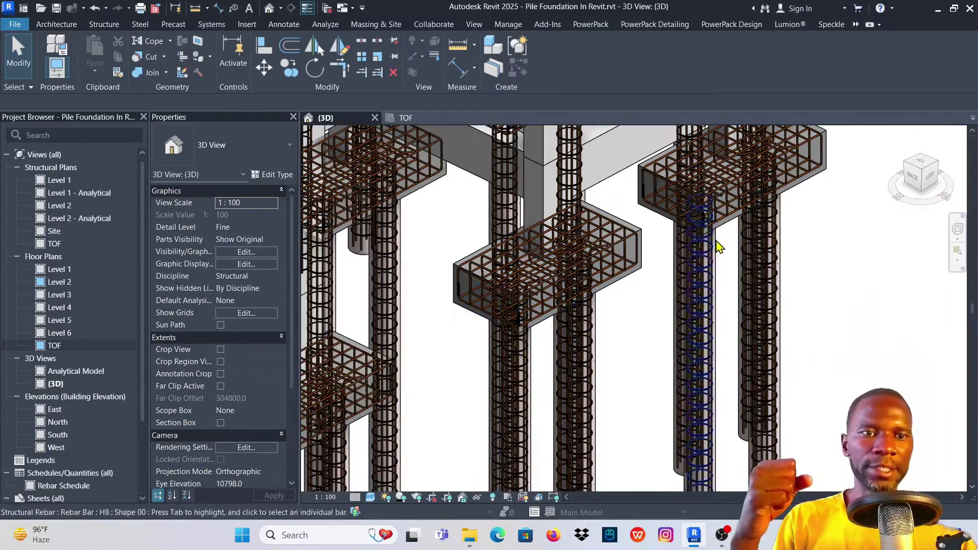
{"action": "scroll", "coordinate": [793, 265], "scroll_direction": "up", "scroll_amount": 2}
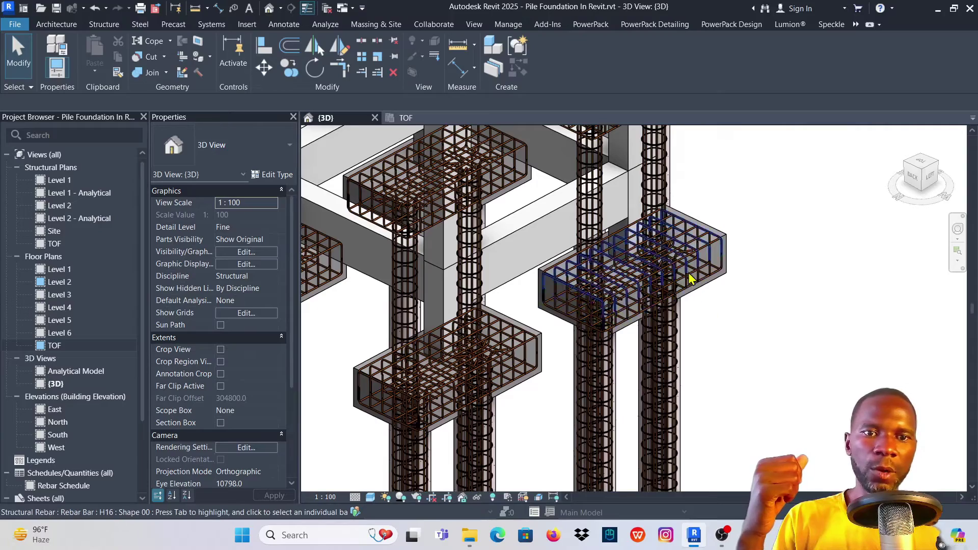
{"action": "scroll", "coordinate": [690, 277], "scroll_direction": "up", "scroll_amount": 3}
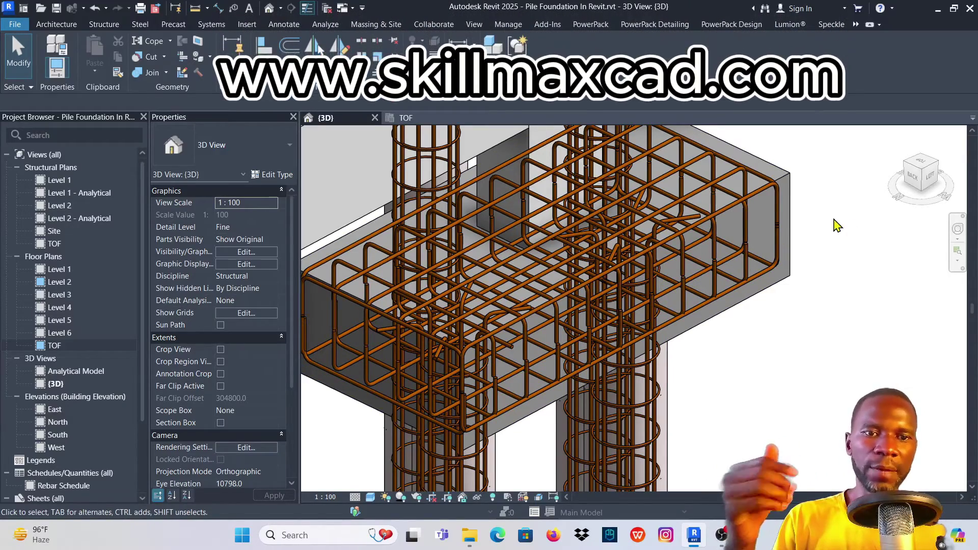
{"action": "scroll", "coordinate": [764, 220], "scroll_direction": "down", "scroll_amount": 3}
{"action": "scroll", "coordinate": [865, 188], "scroll_direction": "up", "scroll_amount": 4}
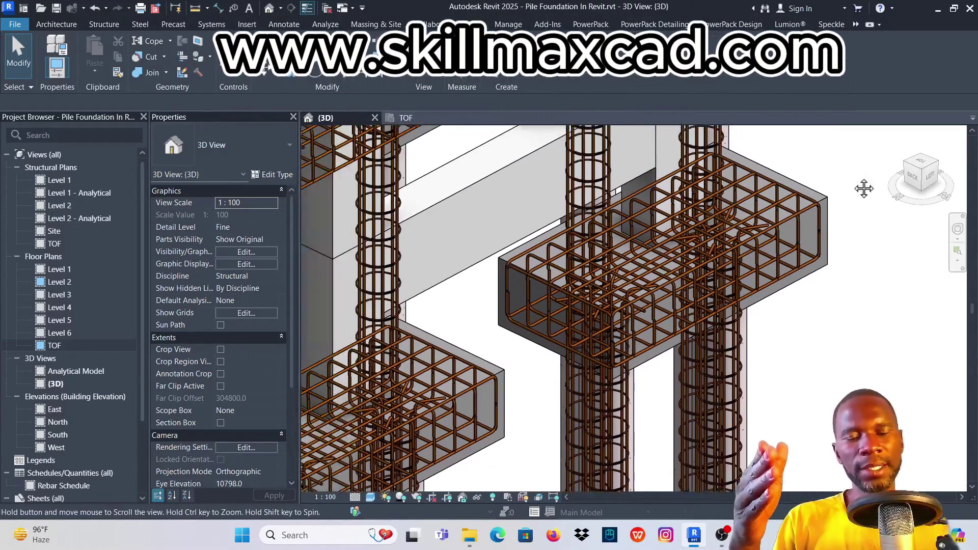
{"action": "scroll", "coordinate": [643, 359], "scroll_direction": "up", "scroll_amount": 2}
{"action": "scroll", "coordinate": [560, 346], "scroll_direction": "down", "scroll_amount": 2}
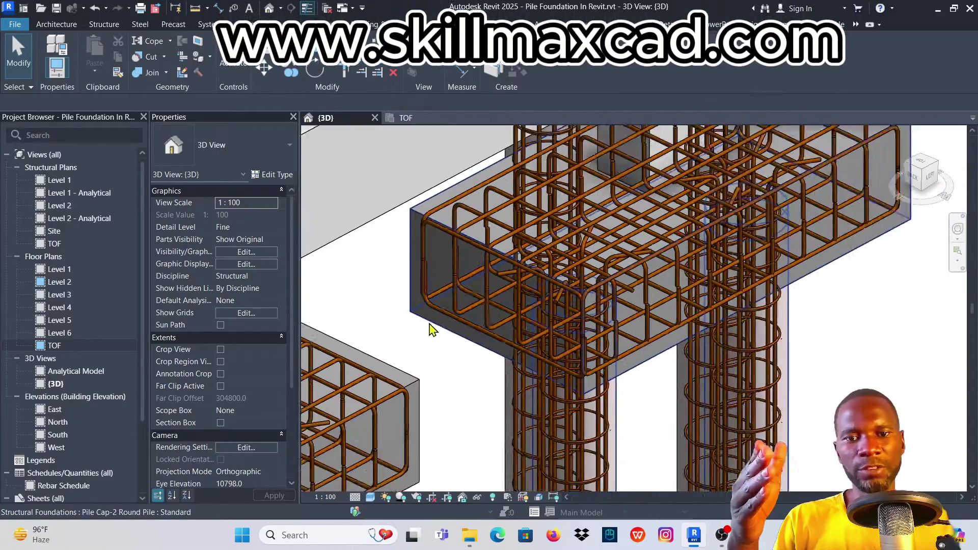
{"action": "scroll", "coordinate": [453, 326], "scroll_direction": "up", "scroll_amount": 1}
{"action": "scroll", "coordinate": [581, 329], "scroll_direction": "up", "scroll_amount": 1}
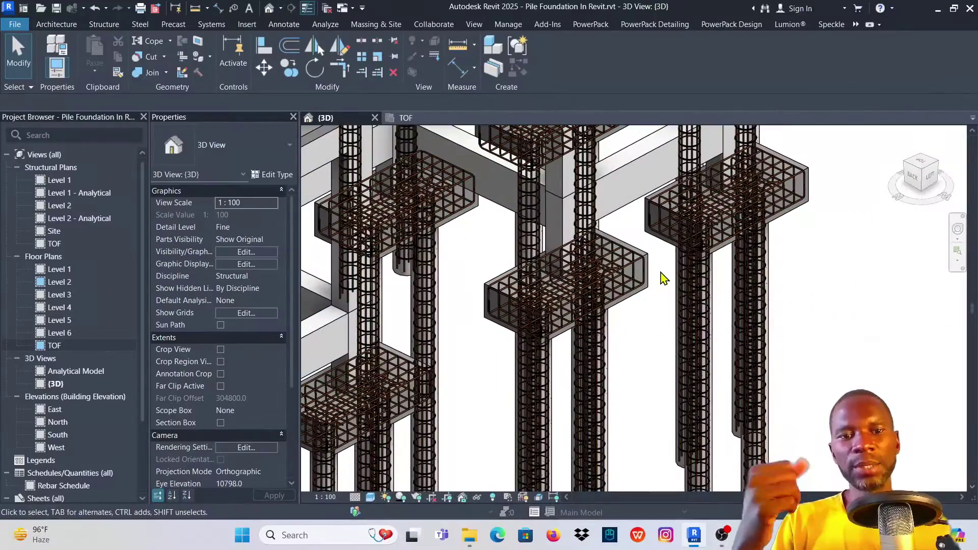
Review the whole multi-storey concrete frame together with its pile foundations in 3D.
{"action": "middle_click_drag", "start_coordinate": [660, 278], "coordinate": [683, 299]}
{"action": "scroll", "coordinate": [673, 306], "scroll_direction": "down", "scroll_amount": 6}
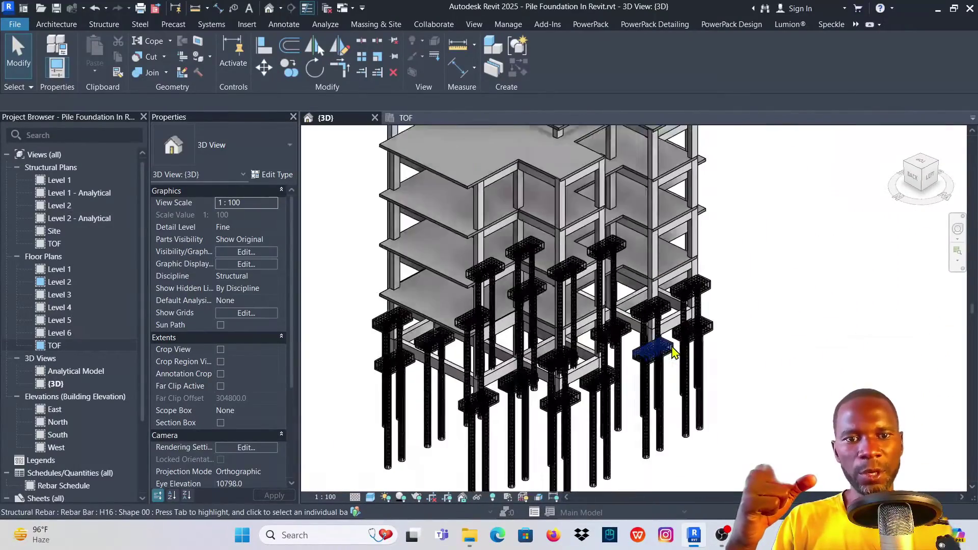
{"action": "scroll", "coordinate": [617, 293], "scroll_direction": "up", "scroll_amount": 2}
{"action": "scroll", "coordinate": [561, 285], "scroll_direction": "down", "scroll_amount": 2}
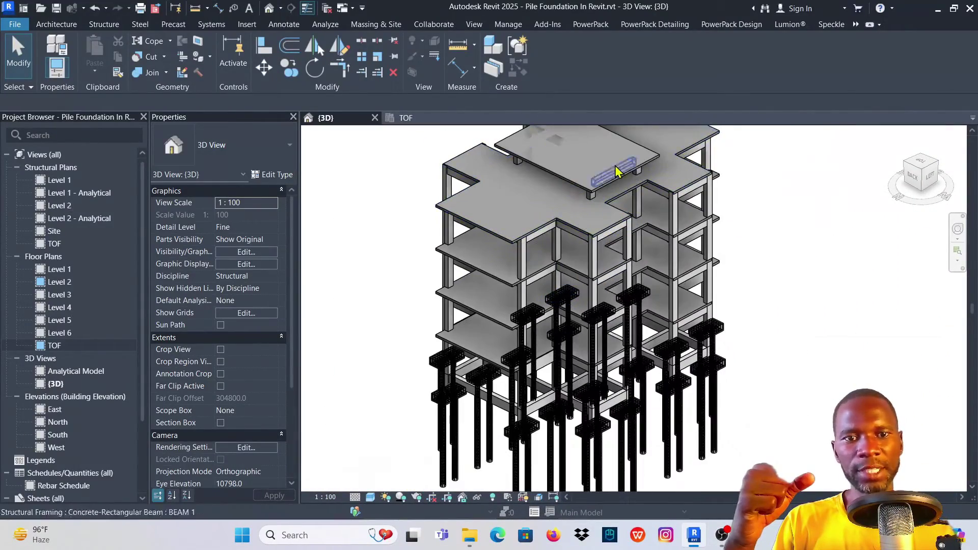
{"action": "scroll", "coordinate": [585, 178], "scroll_direction": "up", "scroll_amount": 2}
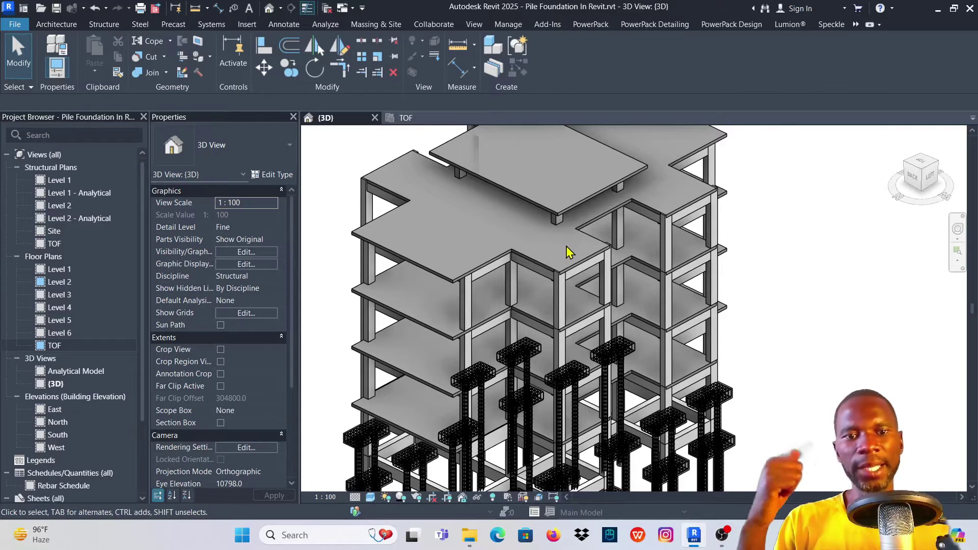
{"action": "scroll", "coordinate": [576, 247], "scroll_direction": "down", "scroll_amount": 4}
{"action": "scroll", "coordinate": [535, 240], "scroll_direction": "up", "scroll_amount": 5}
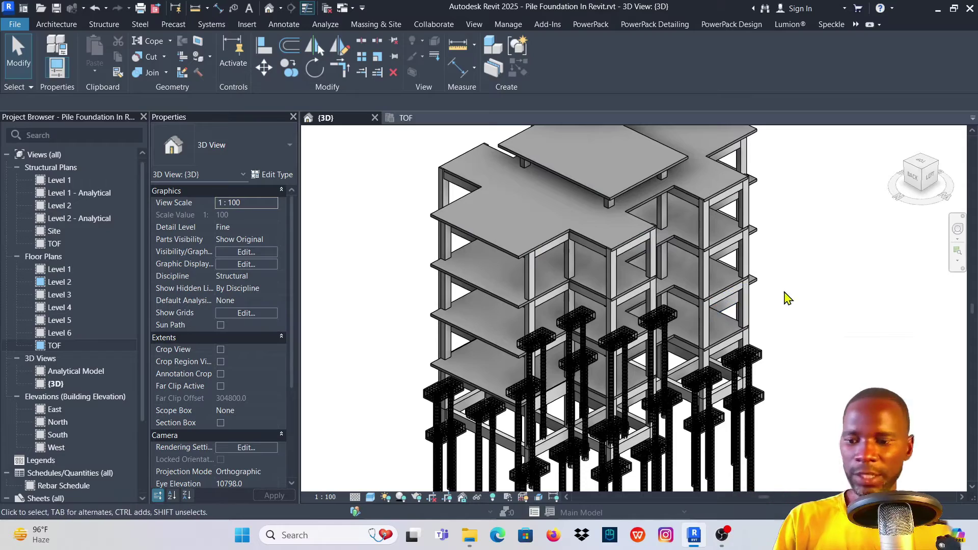
{"action": "scroll", "coordinate": [801, 300], "scroll_direction": "down", "scroll_amount": 2}
{"action": "middle_click_drag", "start_coordinate": [806, 286], "coordinate": [734, 233], "text": "shift"}
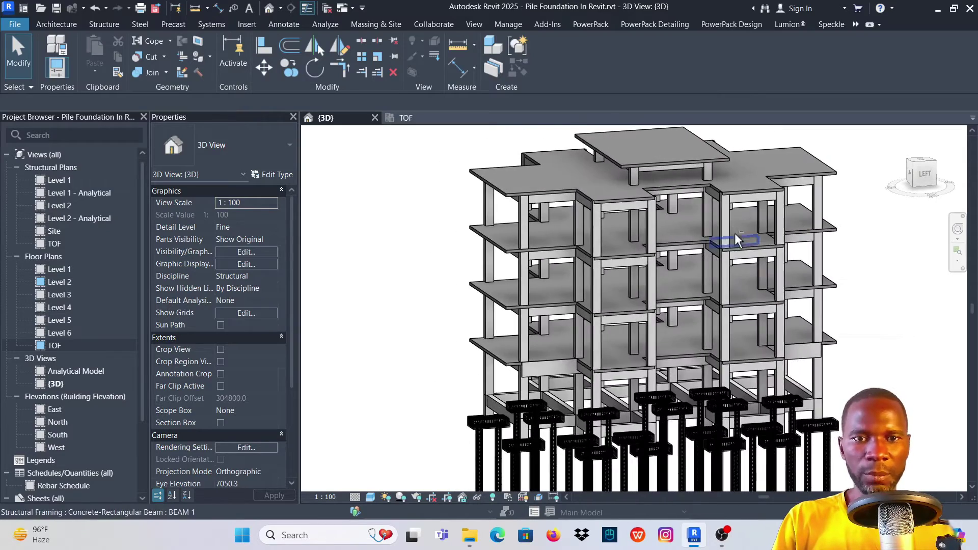
{"action": "scroll", "coordinate": [564, 285], "scroll_direction": "up", "scroll_amount": 2}
{"action": "scroll", "coordinate": [623, 328], "scroll_direction": "down", "scroll_amount": 2}
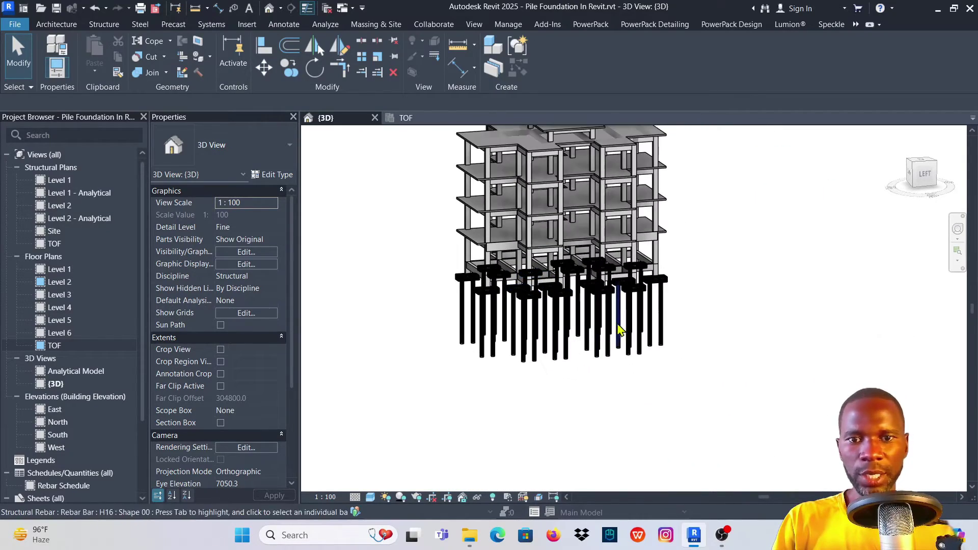
Select the building's base, filter the selection to Structural Foundations and Structural Rebar, and delete those elements.
{"action": "scroll", "coordinate": [642, 311], "scroll_direction": "up", "scroll_amount": 3}
{"action": "scroll", "coordinate": [709, 370], "scroll_direction": "down", "scroll_amount": 1}
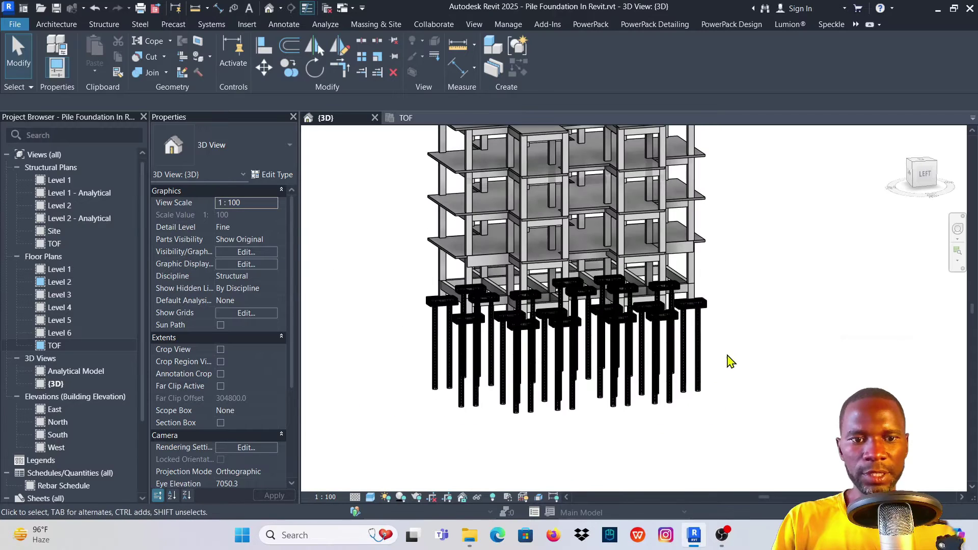
{"action": "left_click_drag", "start_coordinate": [718, 408], "coordinate": [394, 285]}
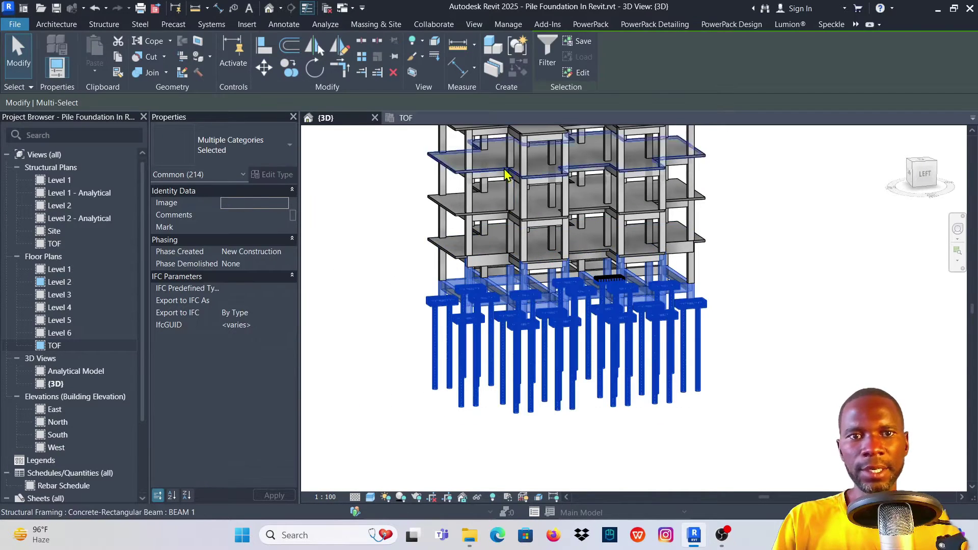
{"action": "left_click", "coordinate": [549, 51]}
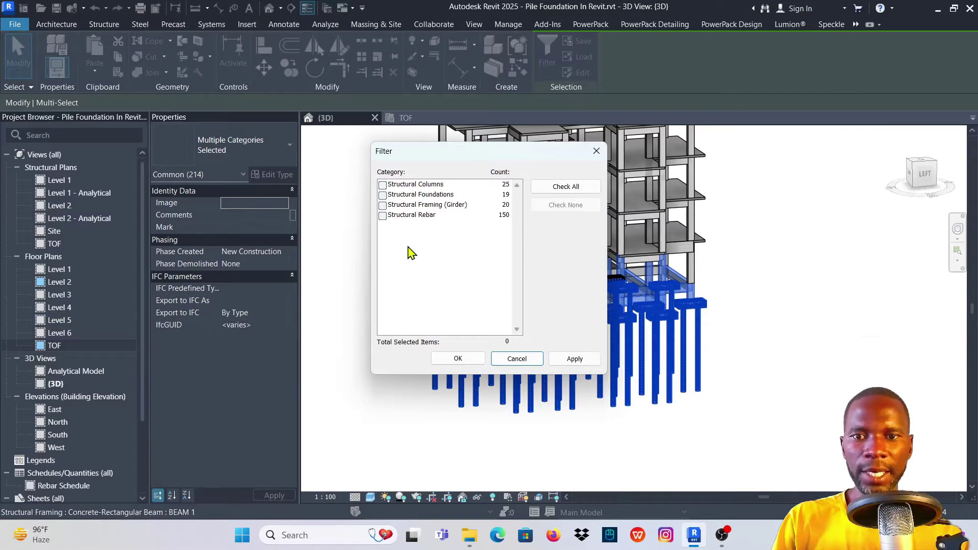
{"action": "left_click", "coordinate": [383, 216]}
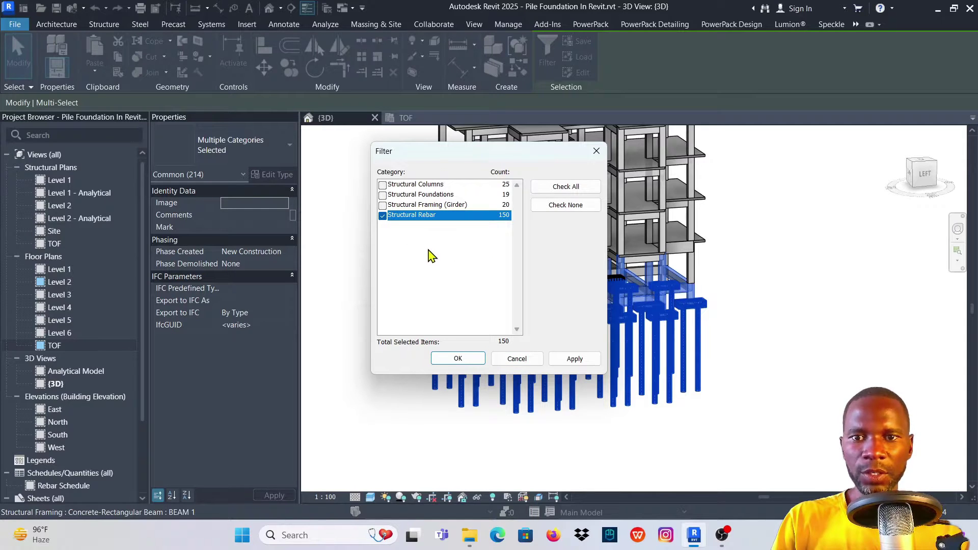
{"action": "left_click", "coordinate": [383, 196]}
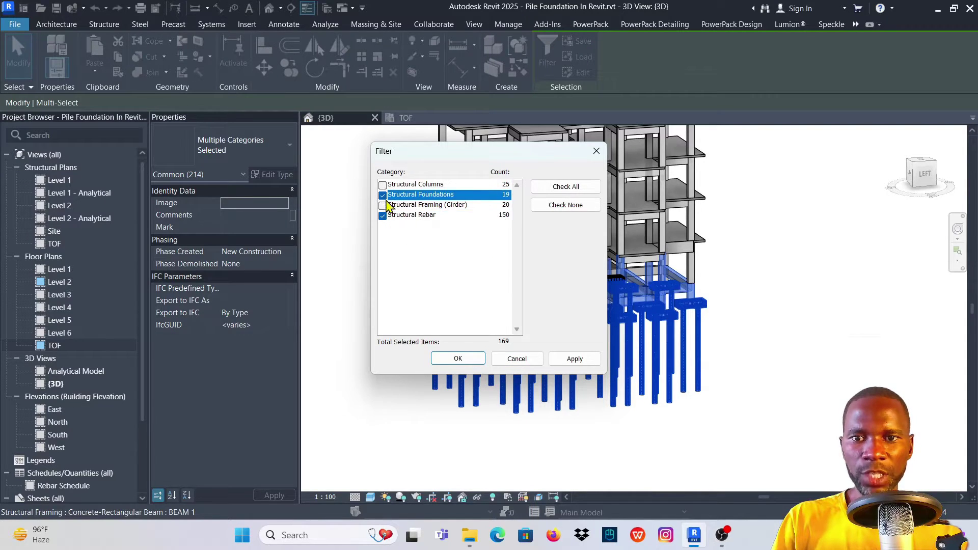
{"action": "left_click", "coordinate": [568, 362]}
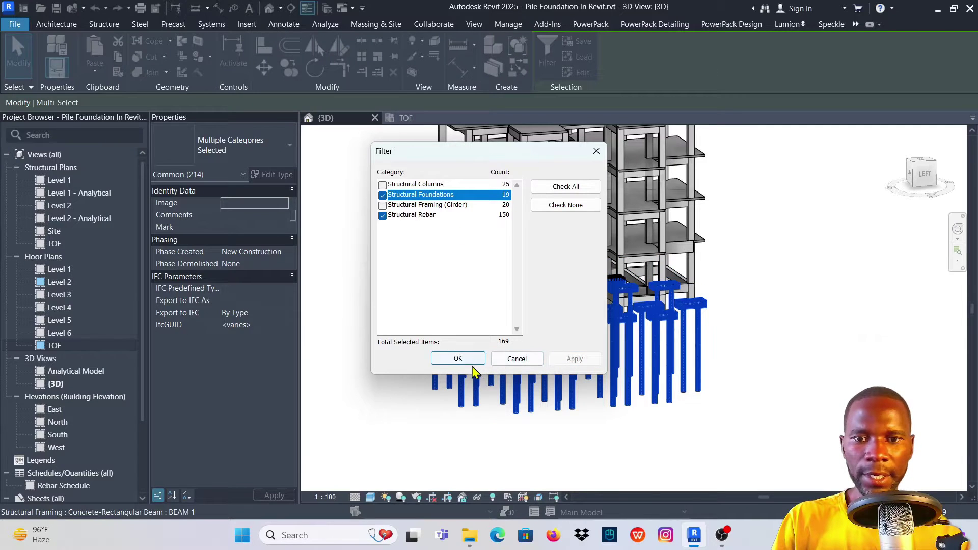
{"action": "left_click", "coordinate": [458, 359]}
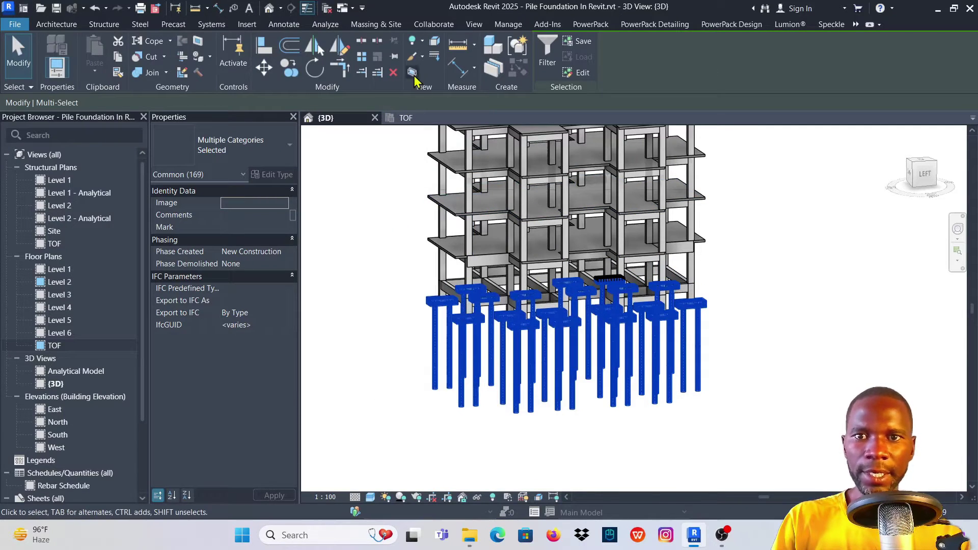
{"action": "left_click", "coordinate": [393, 73]}
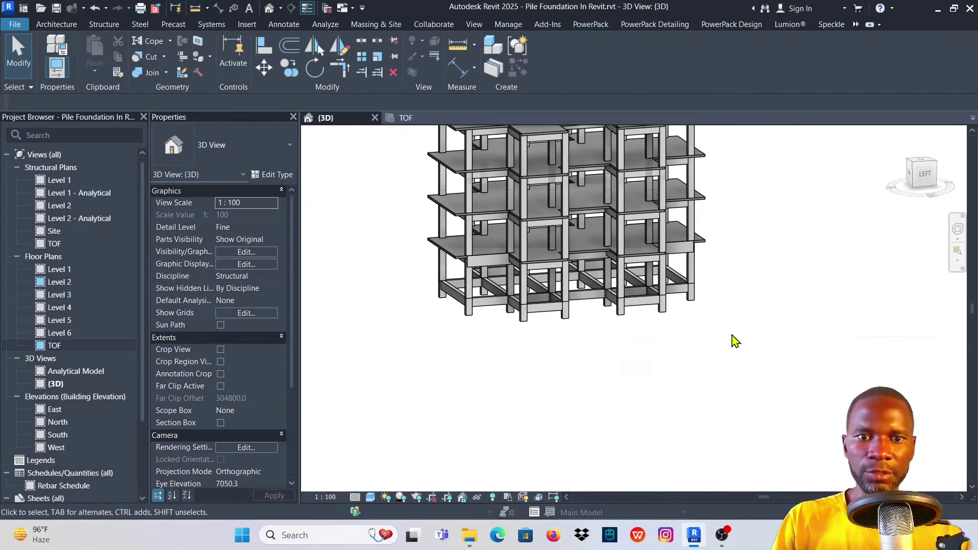
{"action": "scroll", "coordinate": [597, 295], "scroll_direction": "up", "scroll_amount": 3}
{"action": "scroll", "coordinate": [552, 387], "scroll_direction": "down", "scroll_amount": 5}
{"action": "scroll", "coordinate": [573, 321], "scroll_direction": "up", "scroll_amount": 3}
{"action": "scroll", "coordinate": [476, 245], "scroll_direction": "up", "scroll_amount": 2}
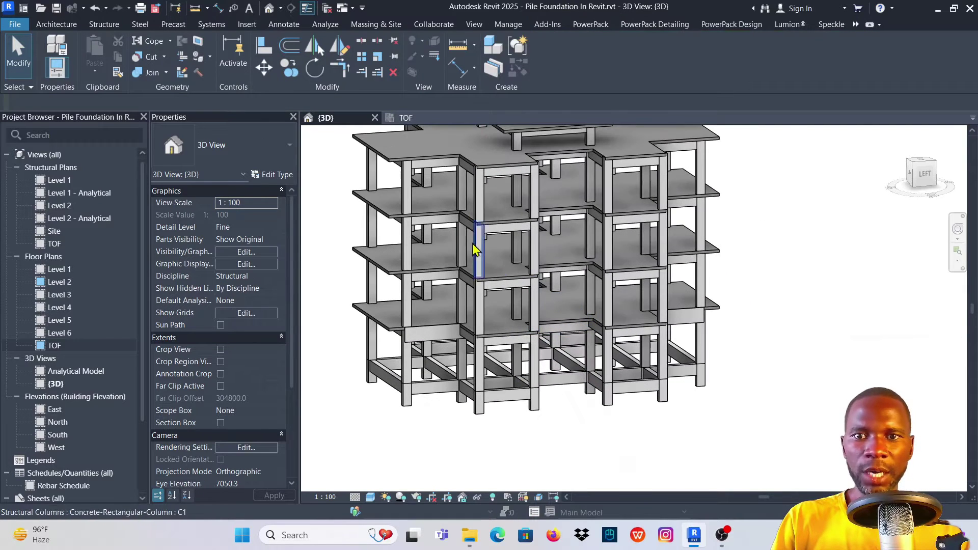
Switch to the TOF structural plan and frame its column grid.
{"action": "left_click", "coordinate": [410, 121]}
{"action": "scroll", "coordinate": [565, 258], "scroll_direction": "down", "scroll_amount": 4}
{"action": "scroll", "coordinate": [555, 264], "scroll_direction": "up", "scroll_amount": 3}
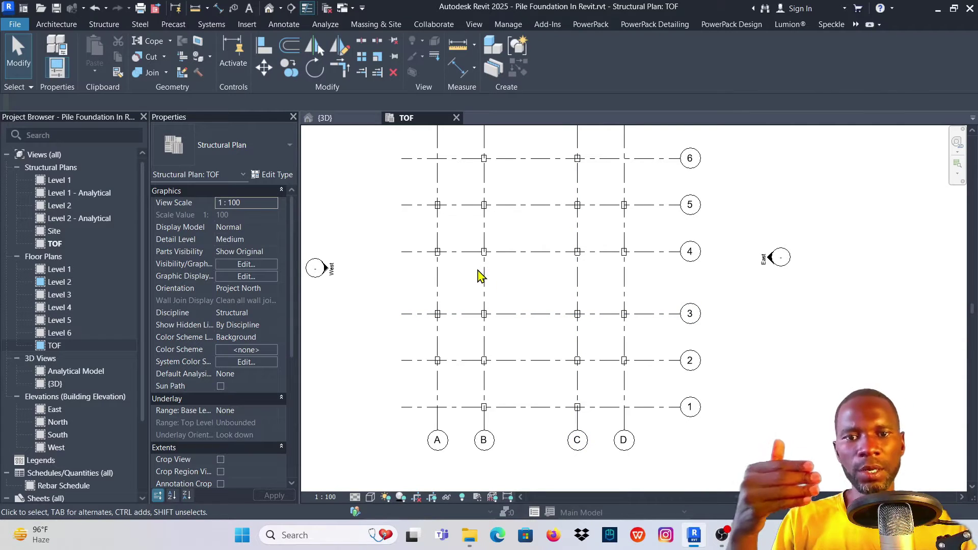
{"action": "scroll", "coordinate": [474, 259], "scroll_direction": "up", "scroll_amount": 1}
{"action": "scroll", "coordinate": [446, 315], "scroll_direction": "down", "scroll_amount": 2}
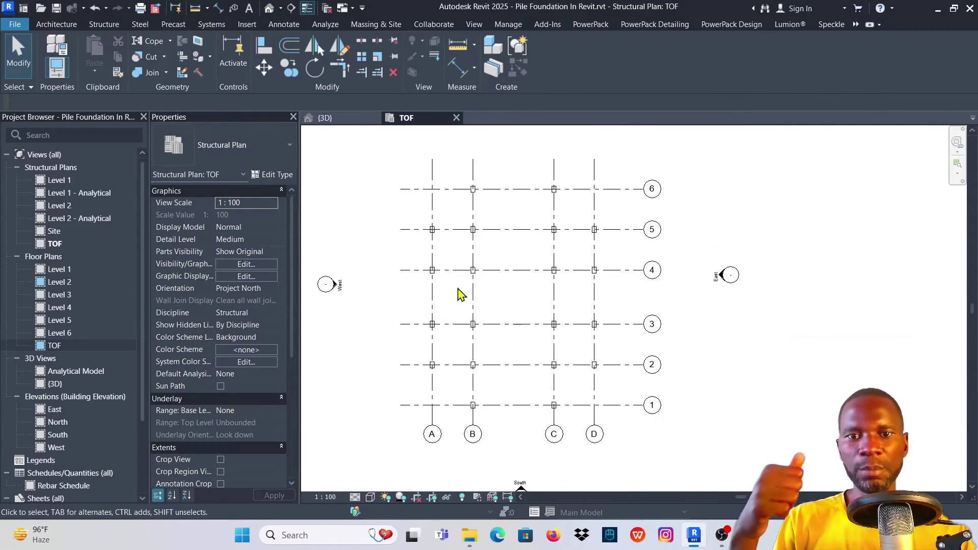
Start placing an isolated structural foundation and review the foundation types already loaded in the project.
{"action": "left_click", "coordinate": [104, 25]}
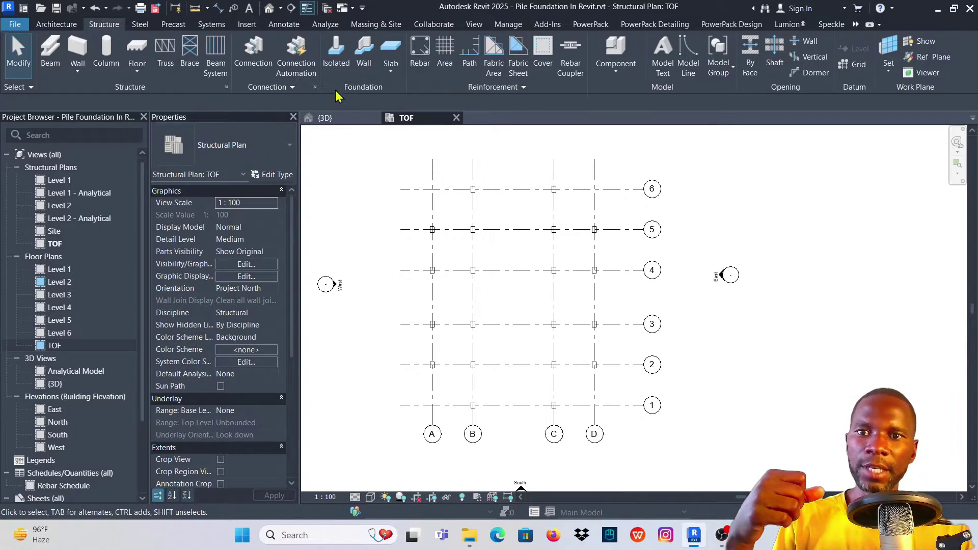
{"action": "left_click", "coordinate": [338, 61]}
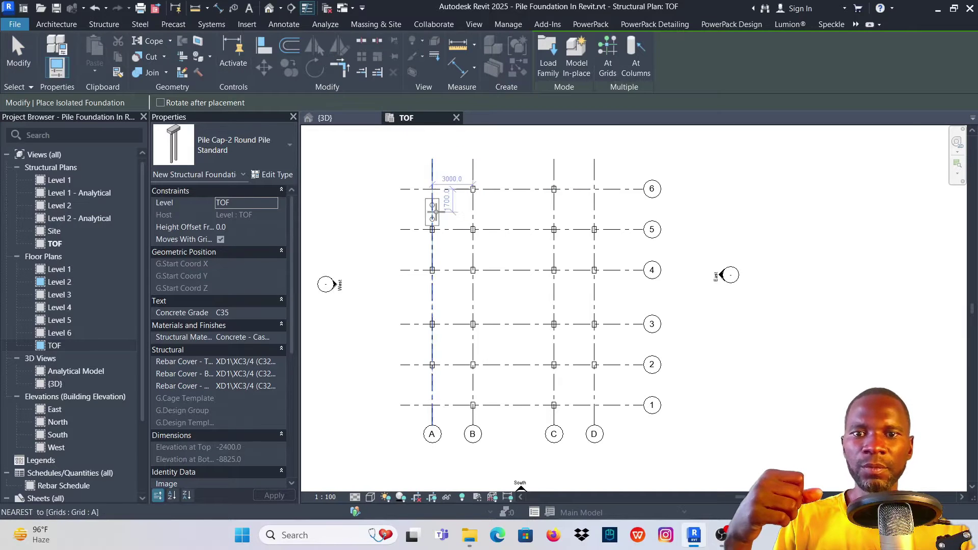
{"action": "left_click", "coordinate": [223, 160]}
{"action": "left_click", "coordinate": [224, 150]}
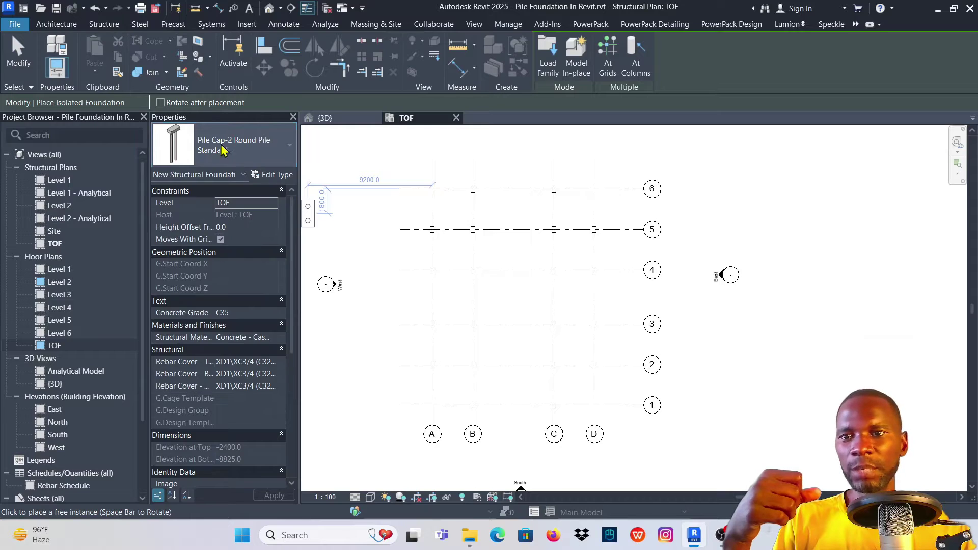
{"action": "left_click", "coordinate": [255, 147]}
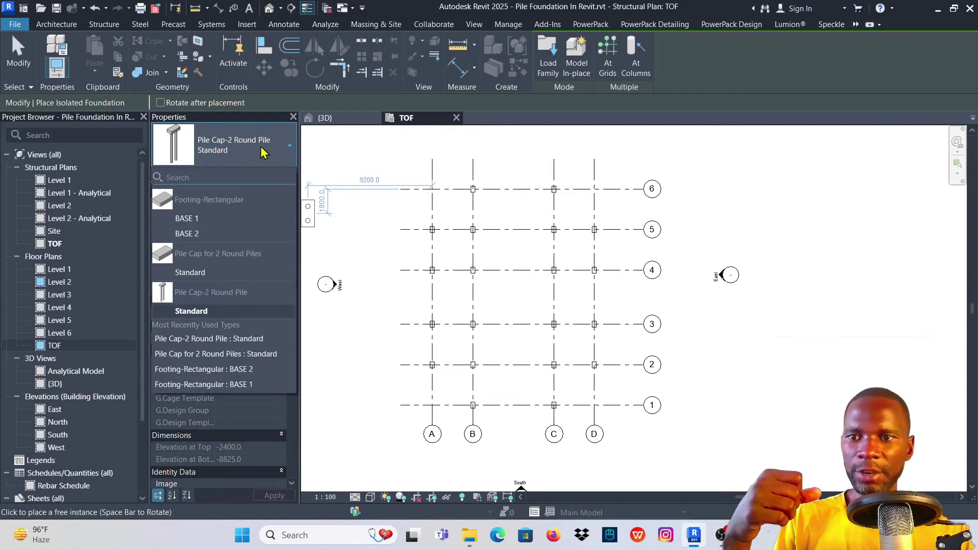
{"action": "left_click", "coordinate": [264, 150]}
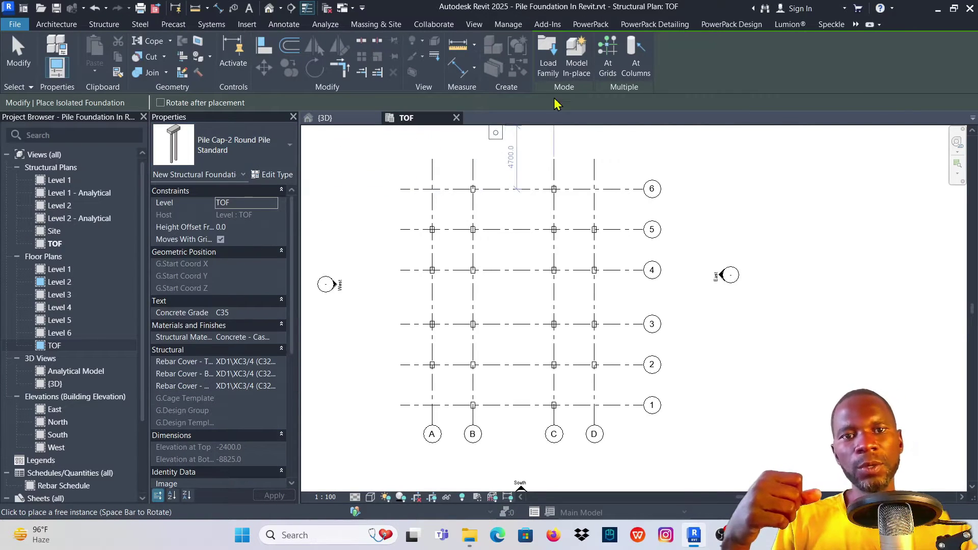
Start loading a foundation family and browse to the Structural Foundations folder under Libraries, English, UK.
{"action": "left_click", "coordinate": [548, 53]}
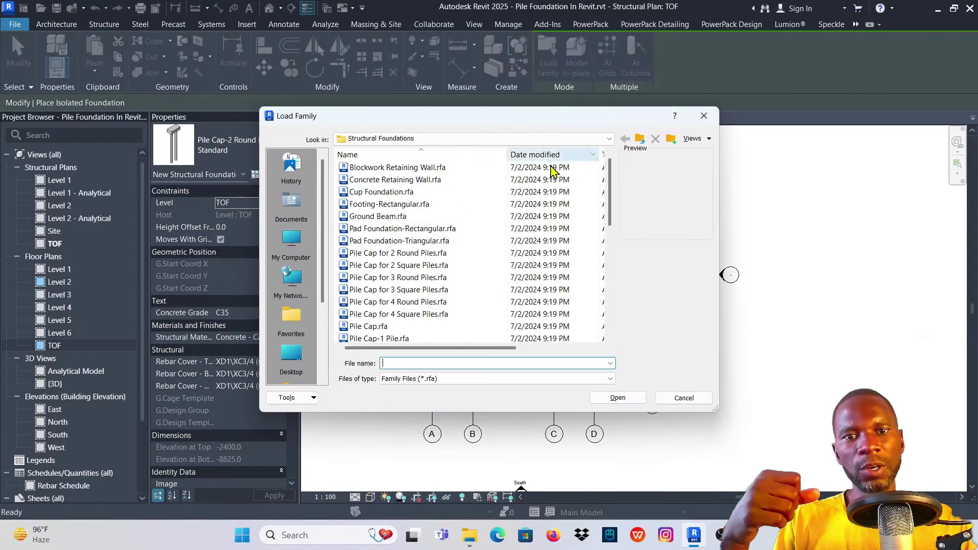
{"action": "left_click_drag", "start_coordinate": [451, 125], "coordinate": [447, 39]}
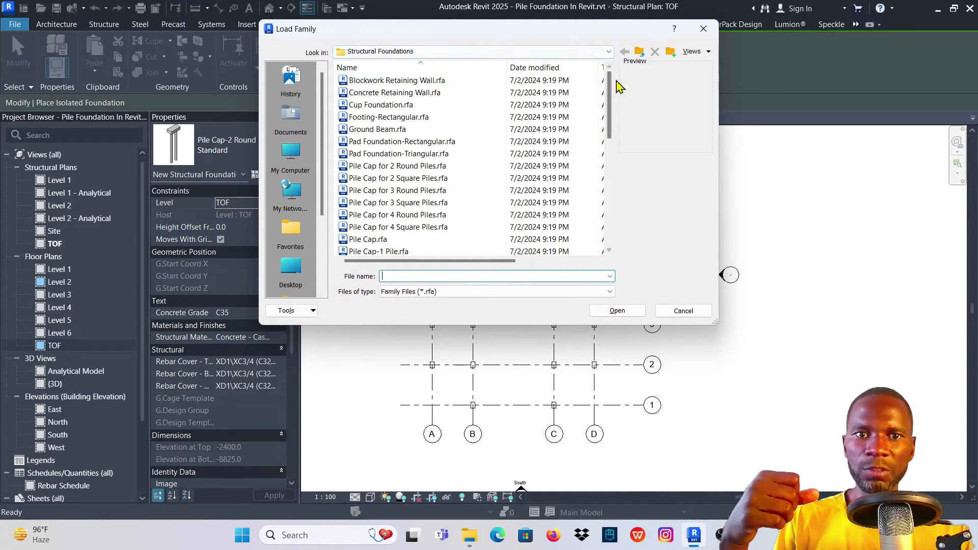
{"action": "left_click", "coordinate": [608, 52]}
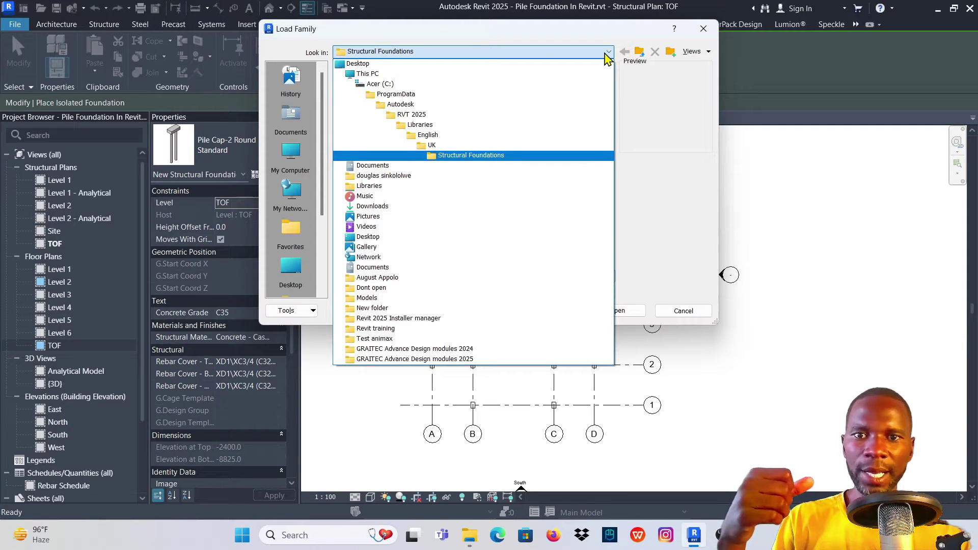
{"action": "left_click", "coordinate": [435, 128]}
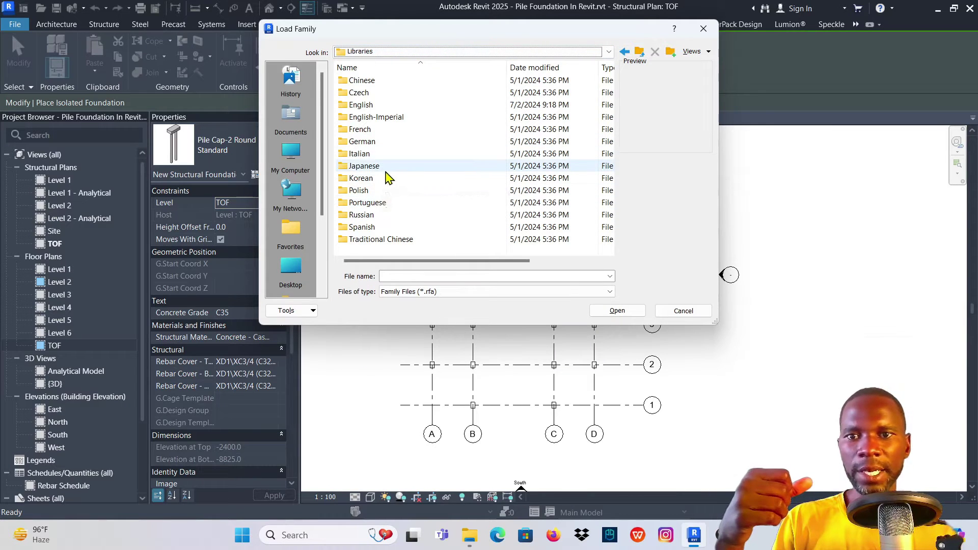
{"action": "double_click", "coordinate": [375, 106]}
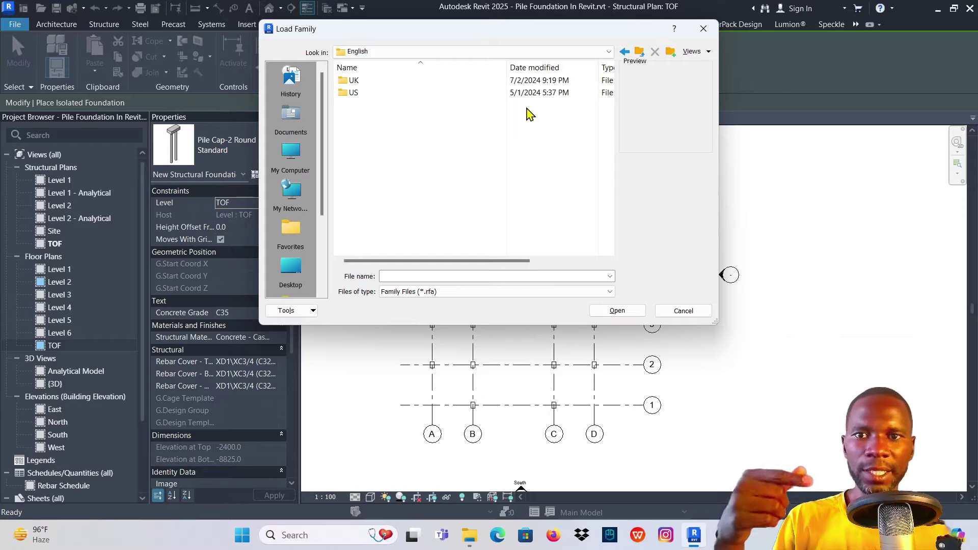
{"action": "double_click", "coordinate": [356, 83]}
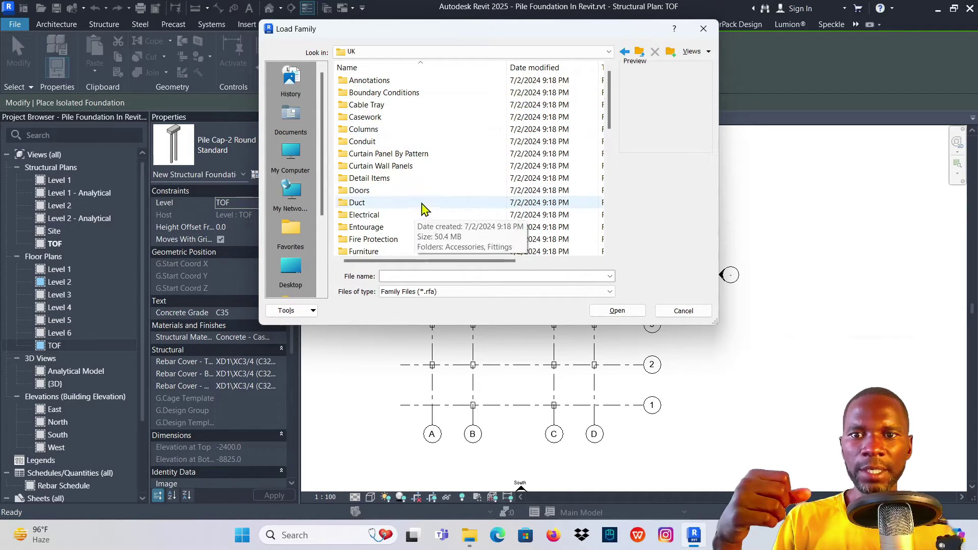
{"action": "scroll", "coordinate": [404, 181], "scroll_direction": "down", "scroll_amount": 4}
{"action": "scroll", "coordinate": [404, 180], "scroll_direction": "down", "scroll_amount": 5}
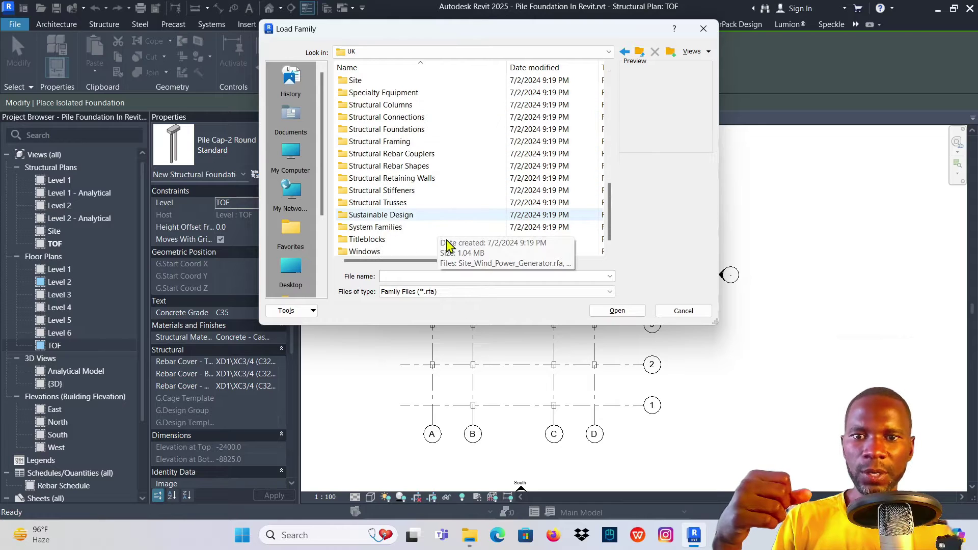
{"action": "scroll", "coordinate": [418, 225], "scroll_direction": "down", "scroll_amount": 1}
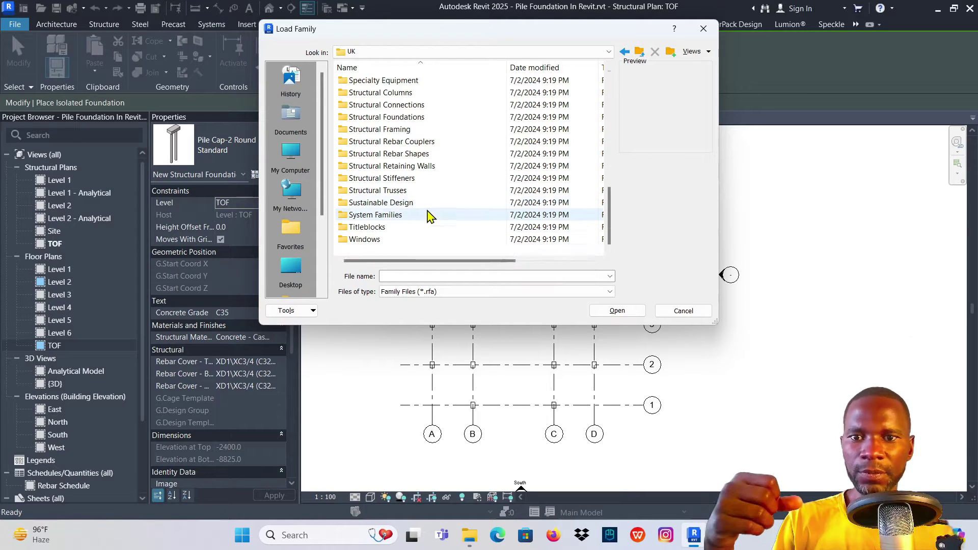
{"action": "double_click", "coordinate": [398, 117]}
Preview the Pile Cap families for 2, 3 and 4 round and square piles in the foundations library.
{"action": "scroll", "coordinate": [419, 153], "scroll_direction": "down", "scroll_amount": 3}
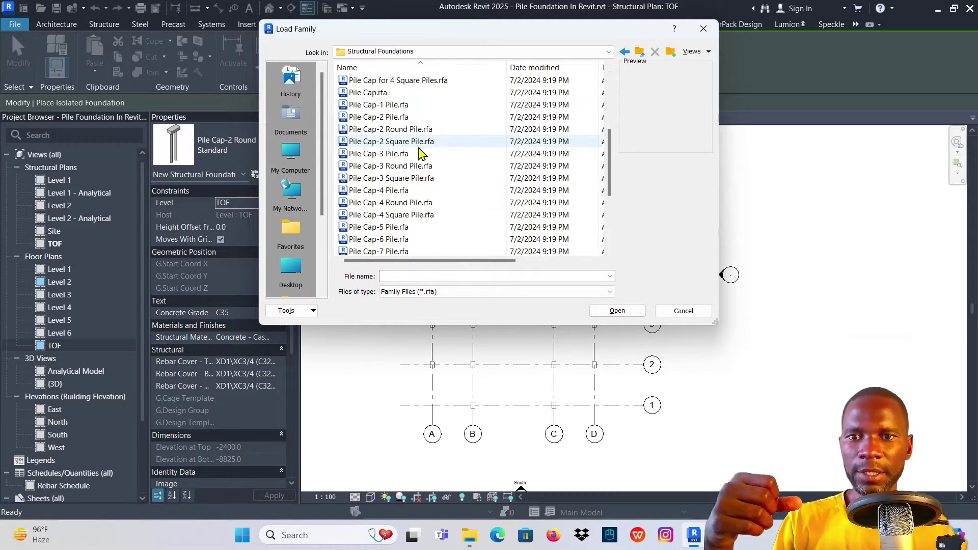
{"action": "scroll", "coordinate": [419, 153], "scroll_direction": "up", "scroll_amount": 4}
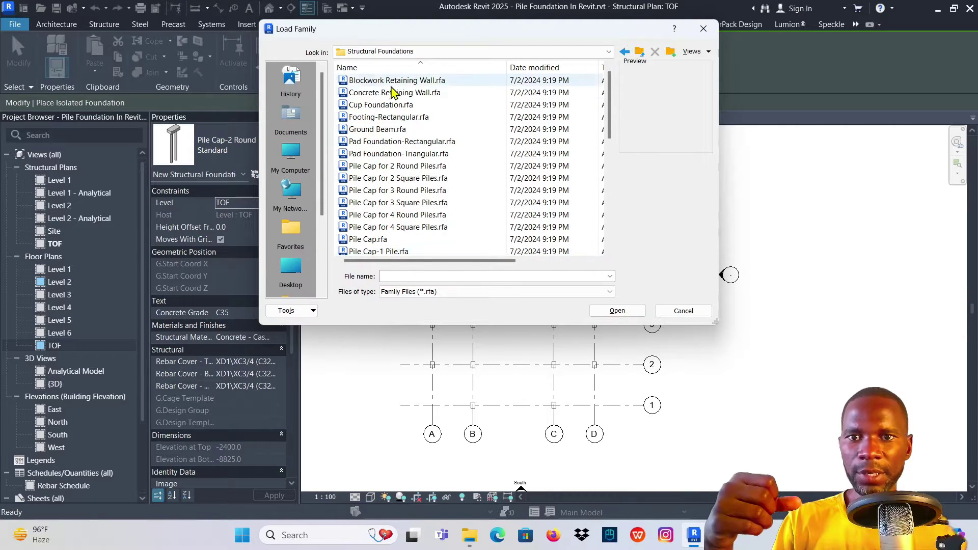
{"action": "scroll", "coordinate": [393, 92], "scroll_direction": "down", "scroll_amount": 4}
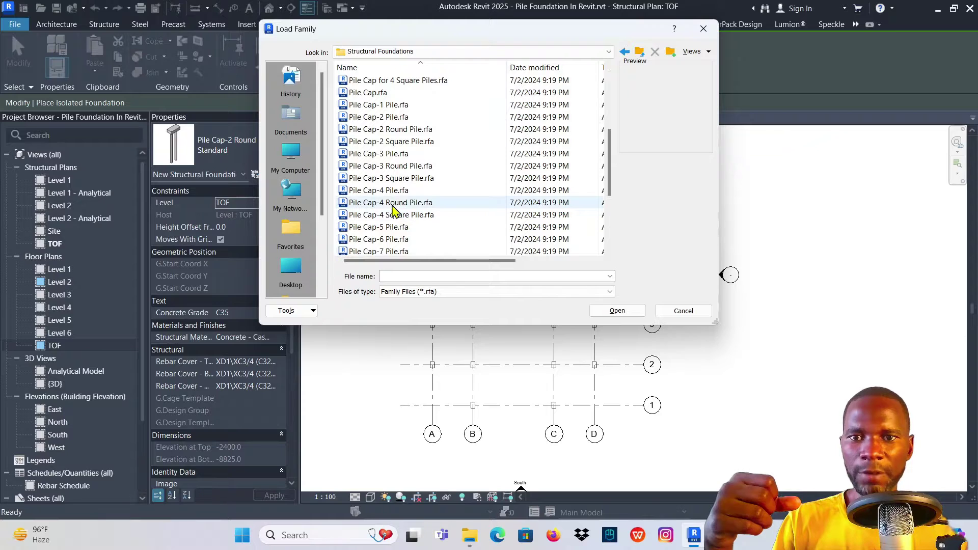
{"action": "scroll", "coordinate": [393, 207], "scroll_direction": "up", "scroll_amount": 2}
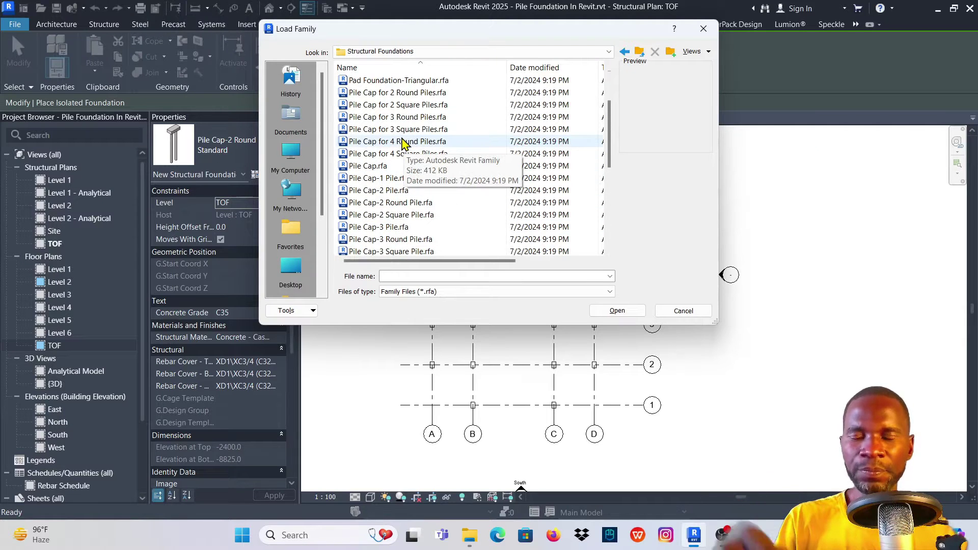
{"action": "right_click_drag", "start_coordinate": [405, 130], "coordinate": [409, 143]}
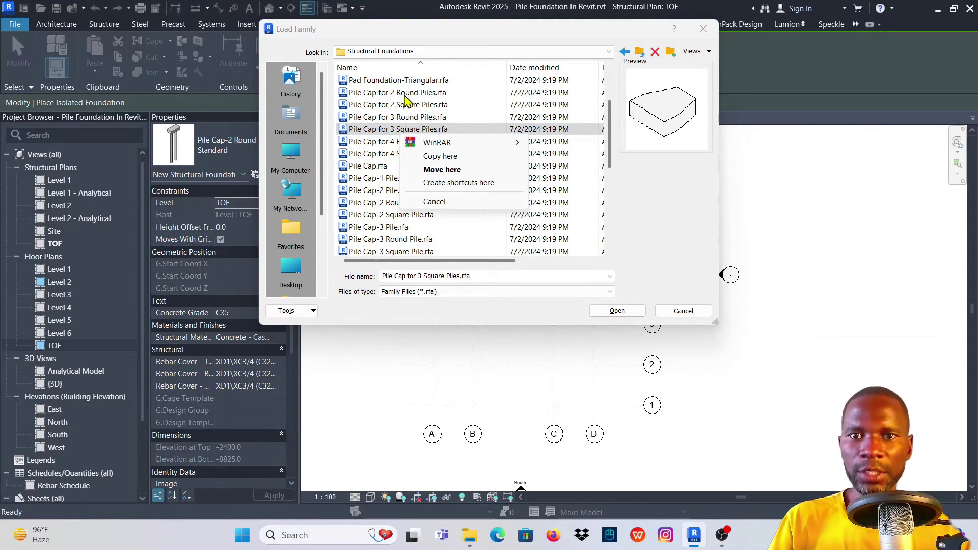
{"action": "left_click", "coordinate": [829, 203]}
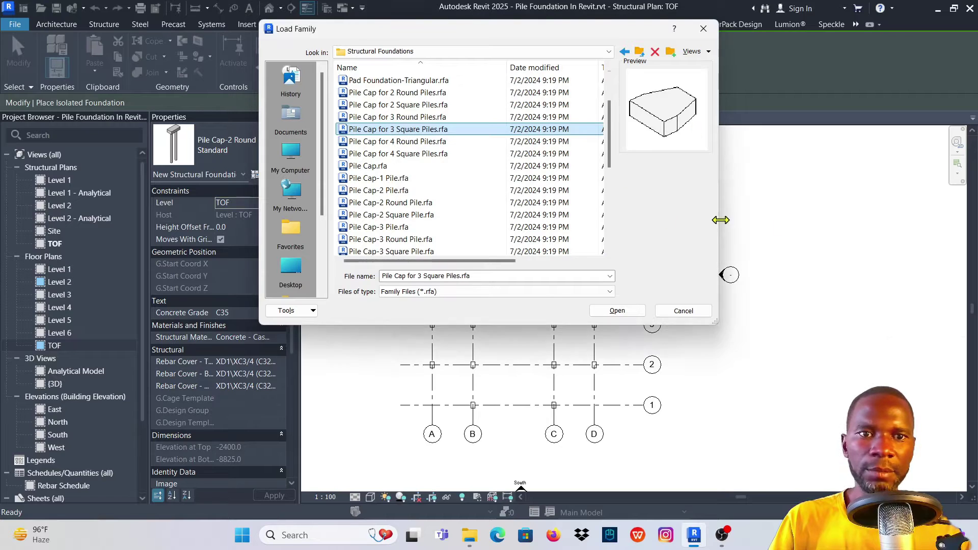
{"action": "left_click", "coordinate": [395, 154]}
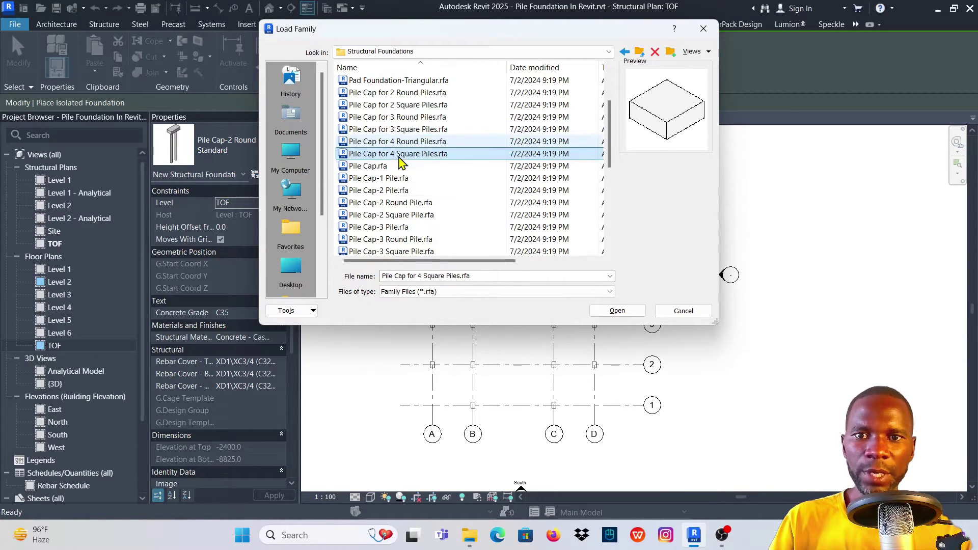
{"action": "left_click", "coordinate": [391, 143]}
{"action": "left_click", "coordinate": [390, 130]}
{"action": "left_click", "coordinate": [410, 118]}
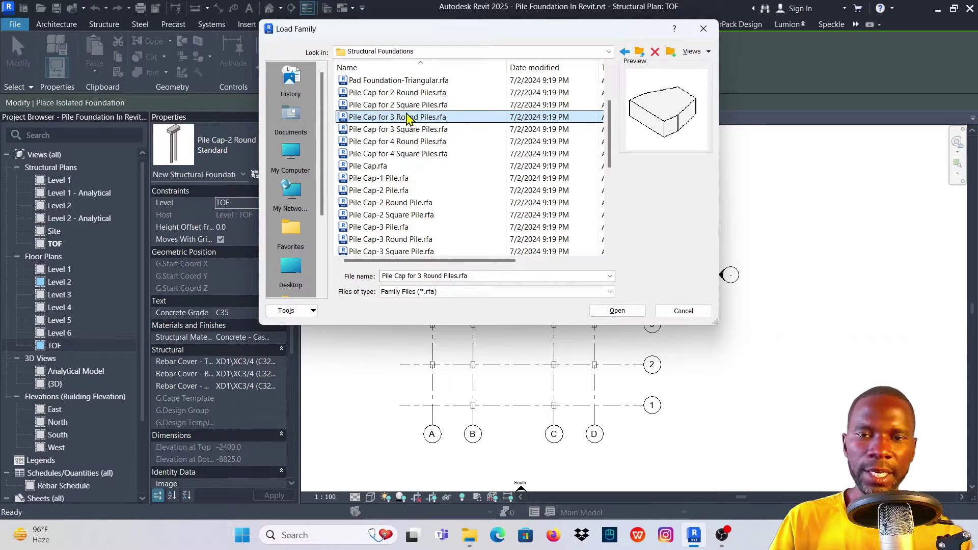
{"action": "left_click", "coordinate": [407, 106]}
{"action": "left_click", "coordinate": [403, 93]}
Preview the pile cap families that include piles and load Pile Cap-4 Round Pile.rfa into the project.
{"action": "scroll", "coordinate": [411, 152], "scroll_direction": "down", "scroll_amount": 5}
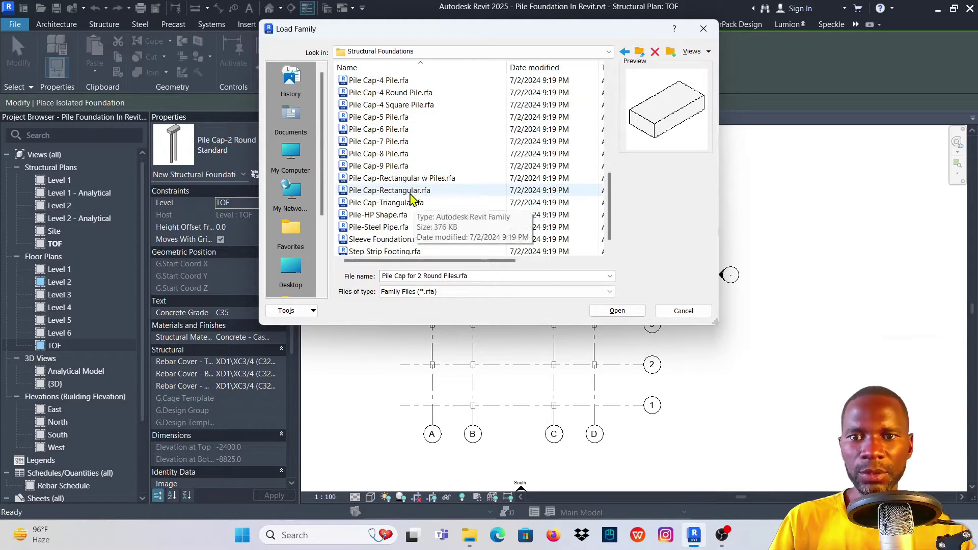
{"action": "left_click", "coordinate": [371, 154]}
{"action": "left_click", "coordinate": [395, 143]}
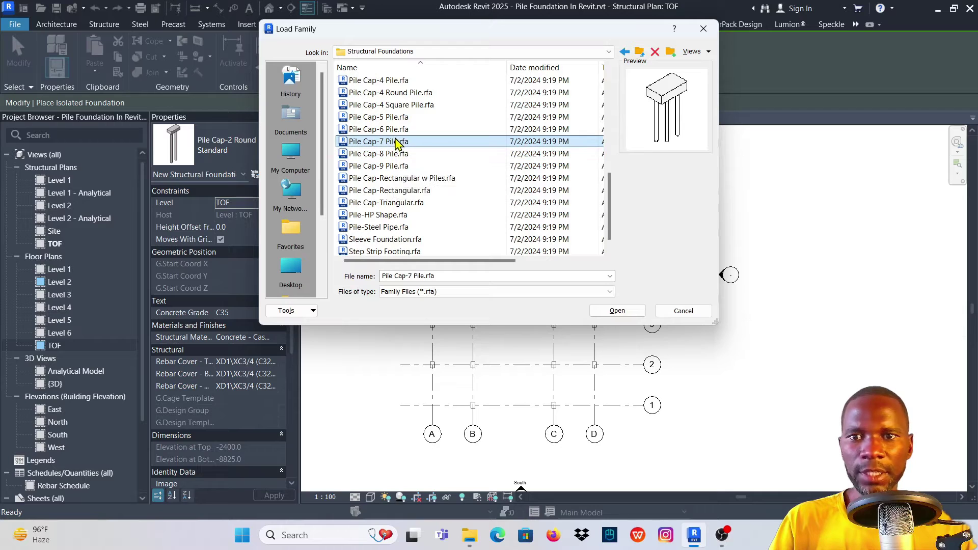
{"action": "left_click", "coordinate": [397, 133]}
{"action": "left_click", "coordinate": [395, 117]}
{"action": "left_click", "coordinate": [400, 105]}
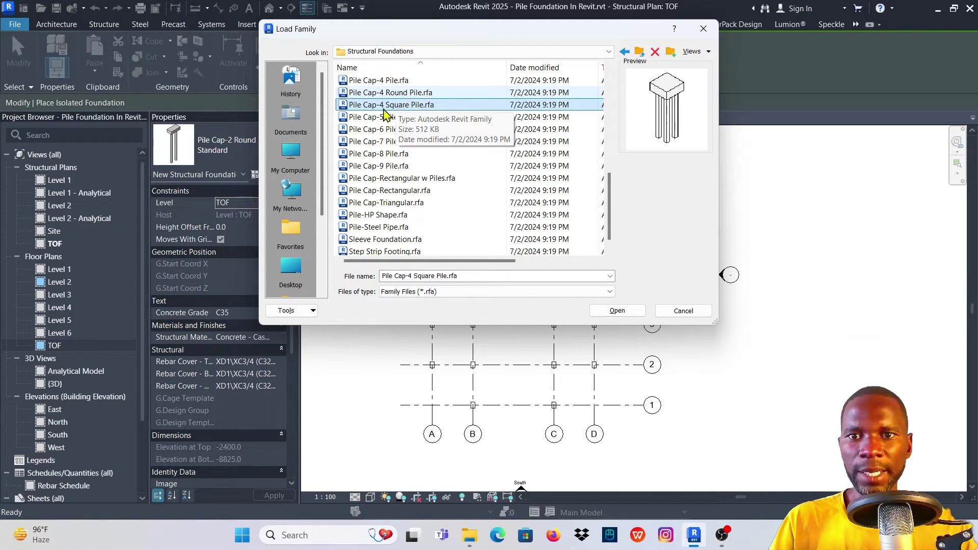
{"action": "left_click", "coordinate": [401, 96]}
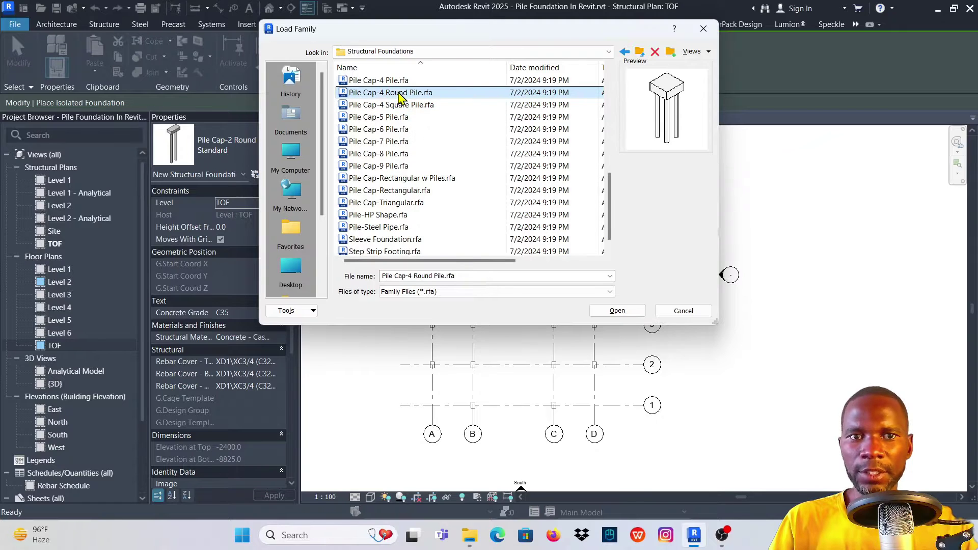
{"action": "left_click", "coordinate": [617, 311]}
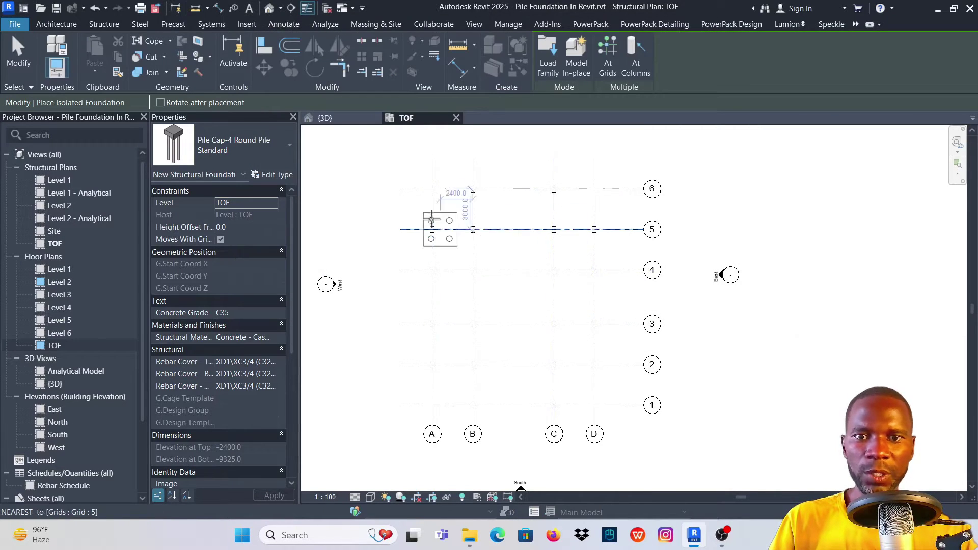
Choose the Pile Cap-2 Round Pile Standard type and place one on the column at grid intersection B/6.
{"action": "scroll", "coordinate": [441, 199], "scroll_direction": "up", "scroll_amount": 5}
{"action": "scroll", "coordinate": [441, 199], "scroll_direction": "down", "scroll_amount": 5}
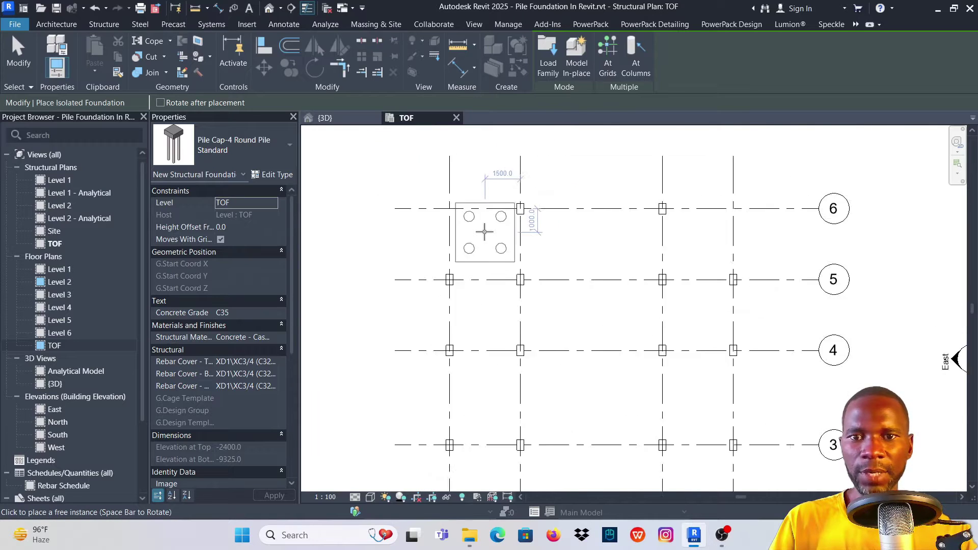
{"action": "left_click", "coordinate": [252, 153]}
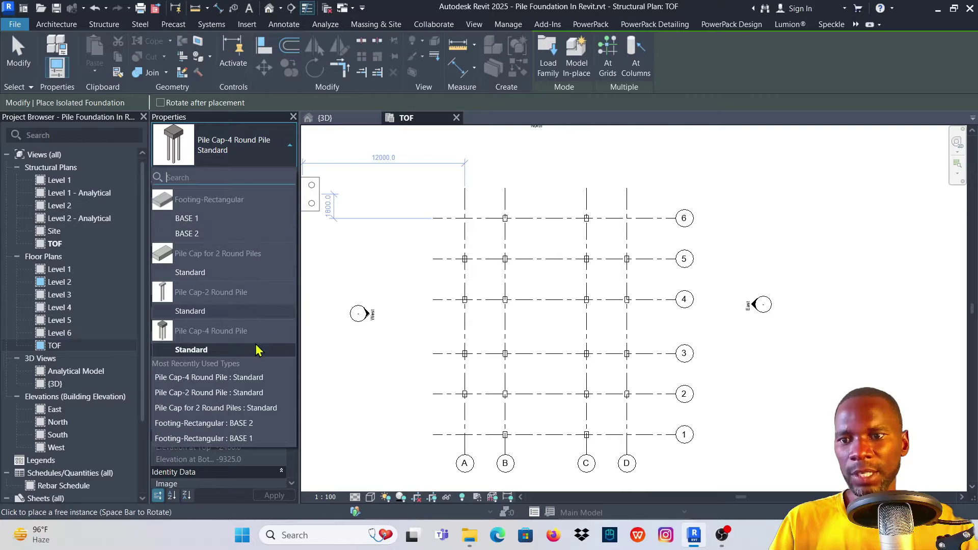
{"action": "left_click", "coordinate": [191, 312]}
{"action": "scroll", "coordinate": [477, 220], "scroll_direction": "up", "scroll_amount": 5}
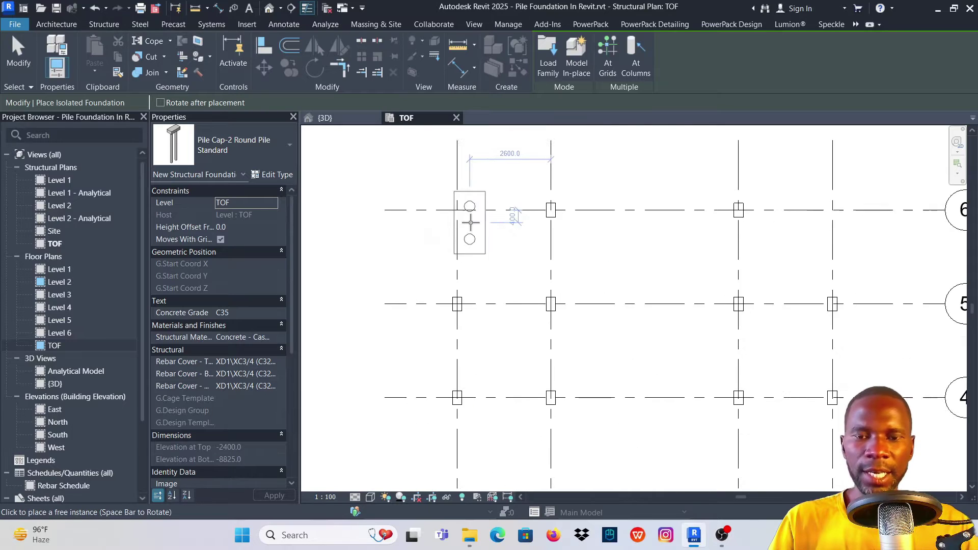
{"action": "scroll", "coordinate": [474, 214], "scroll_direction": "down", "scroll_amount": 2}
{"action": "scroll", "coordinate": [586, 224], "scroll_direction": "up", "scroll_amount": 4}
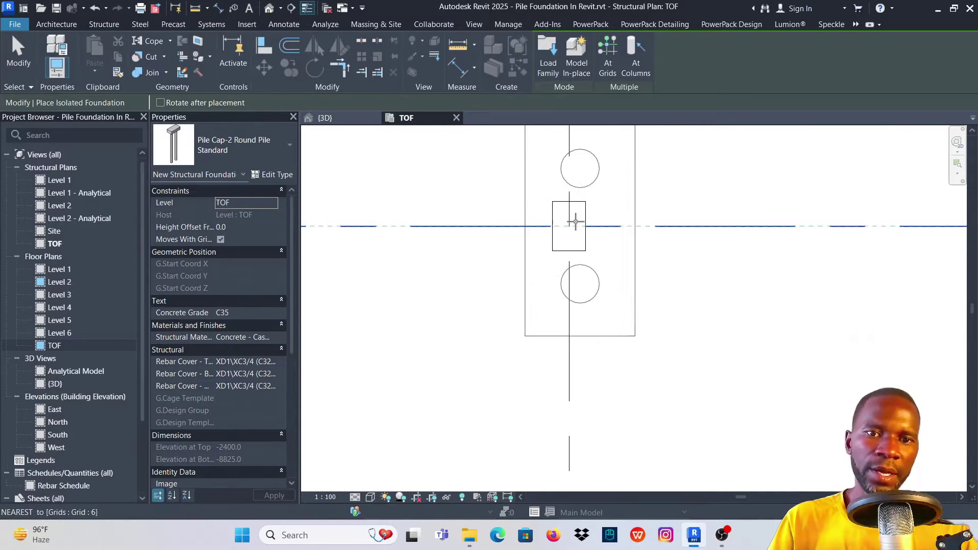
{"action": "scroll", "coordinate": [569, 227], "scroll_direction": "down", "scroll_amount": 3}
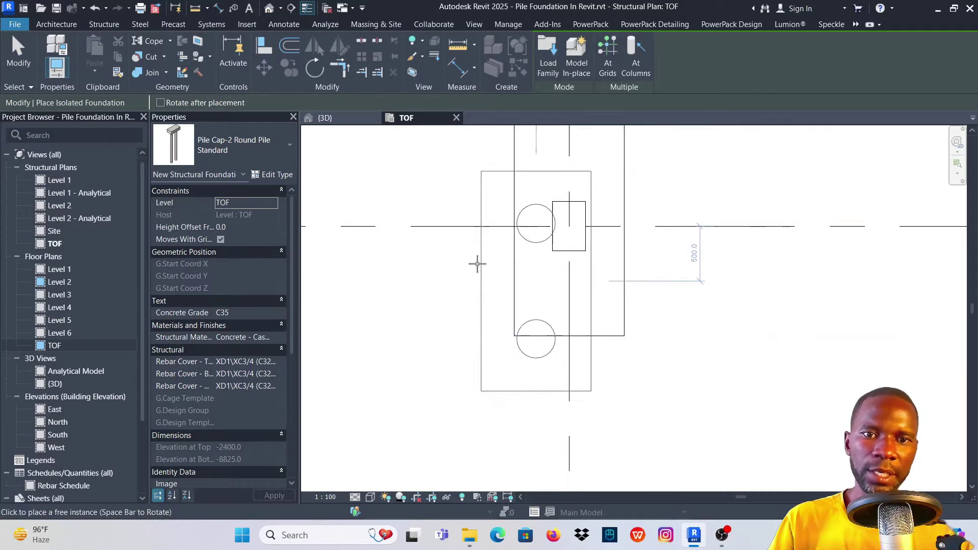
Rotate the Pile Cap-2 Round Pile to run along grid 6 and place it on the column at grid intersection C/6.
{"action": "scroll", "coordinate": [612, 247], "scroll_direction": "up", "scroll_amount": 3}
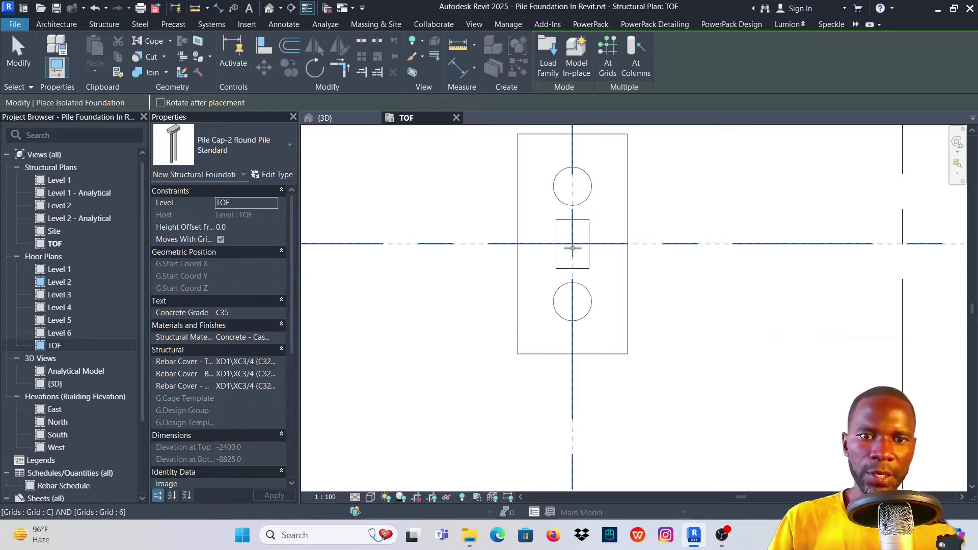
{"action": "key", "text": "space"}
{"action": "key", "text": "space"}
{"action": "key", "text": "space"}
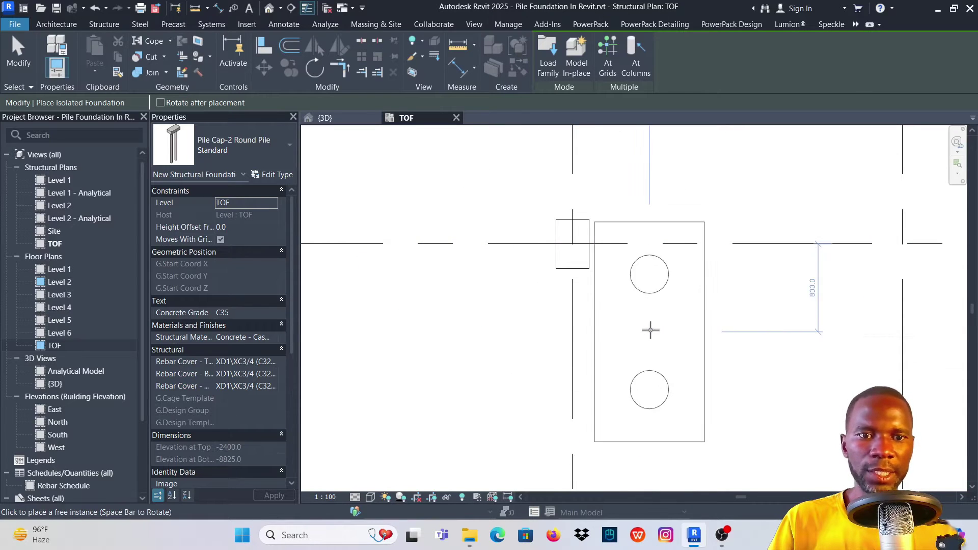
{"action": "key", "text": "space"}
{"action": "key", "text": "space"}
{"action": "key", "text": "space"}
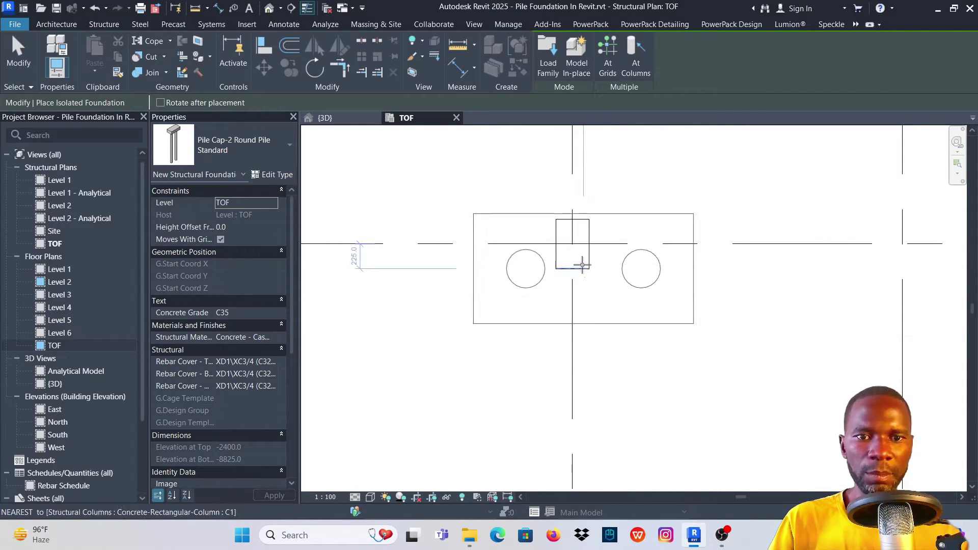
{"action": "left_click", "coordinate": [574, 247]}
Rotate the two-pile cap to run along grid B, place it on that grid's southernmost column, and end placement.
{"action": "scroll", "coordinate": [574, 246], "scroll_direction": "down", "scroll_amount": 6}
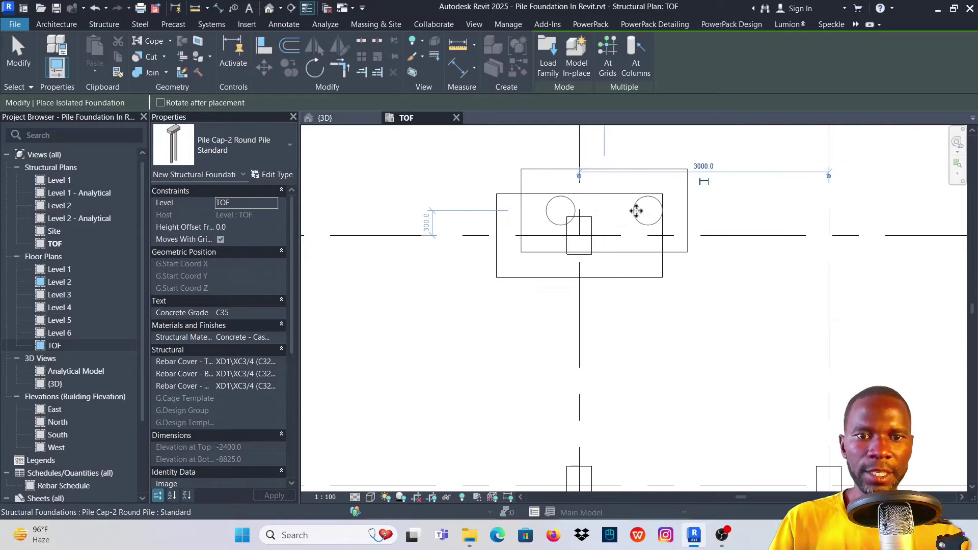
{"action": "scroll", "coordinate": [565, 267], "scroll_direction": "up", "scroll_amount": 6}
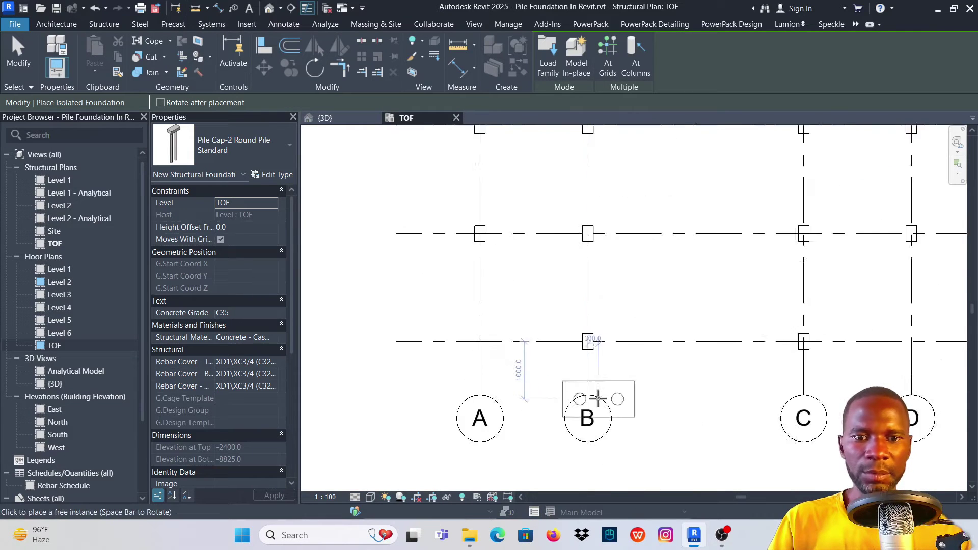
{"action": "key", "text": "space"}
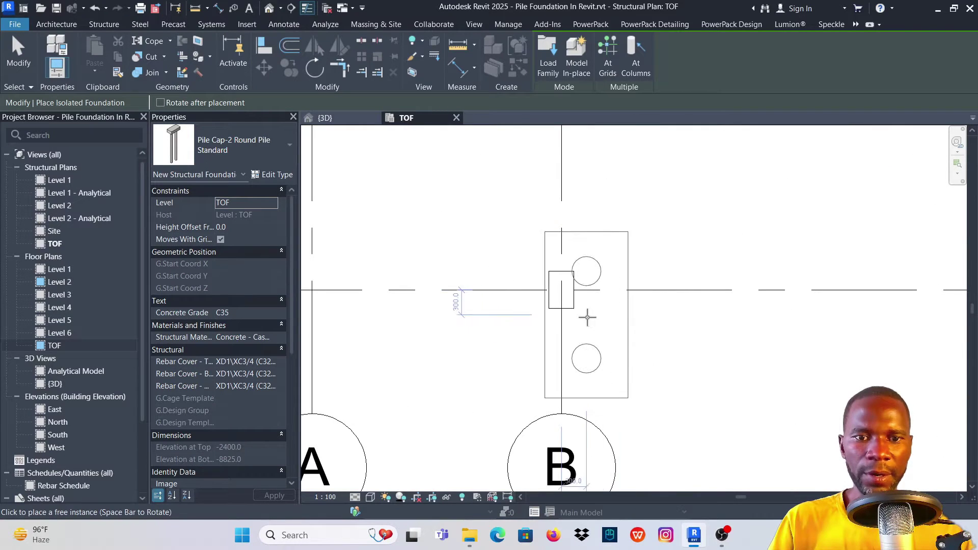
{"action": "left_click", "coordinate": [562, 288]}
{"action": "left_click", "coordinate": [18, 56]}
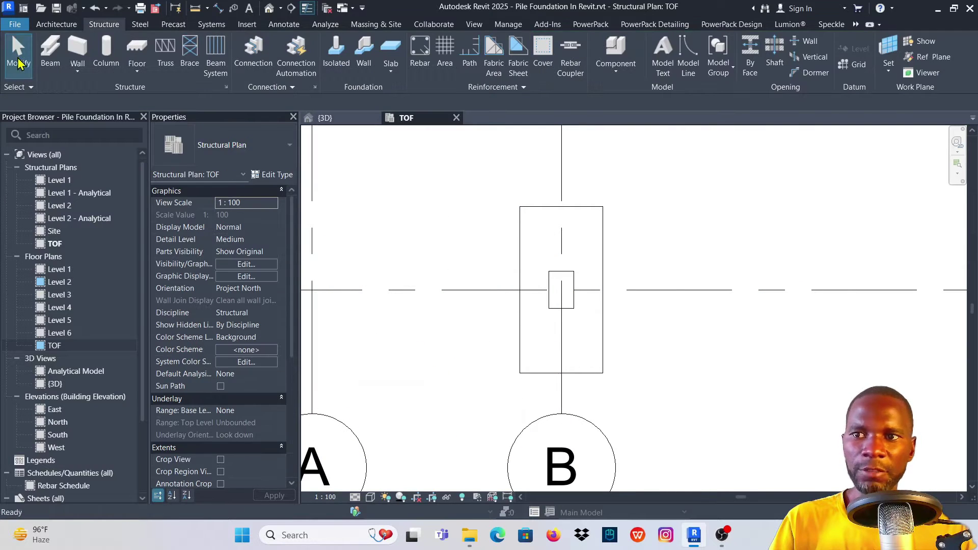
Inspect the placed two-pile caps in the 3D view, checking how caps and piles sit beneath the columns.
{"action": "scroll", "coordinate": [678, 328], "scroll_direction": "down", "scroll_amount": 3}
{"action": "scroll", "coordinate": [605, 311], "scroll_direction": "up", "scroll_amount": 3}
{"action": "scroll", "coordinate": [552, 311], "scroll_direction": "down", "scroll_amount": 5}
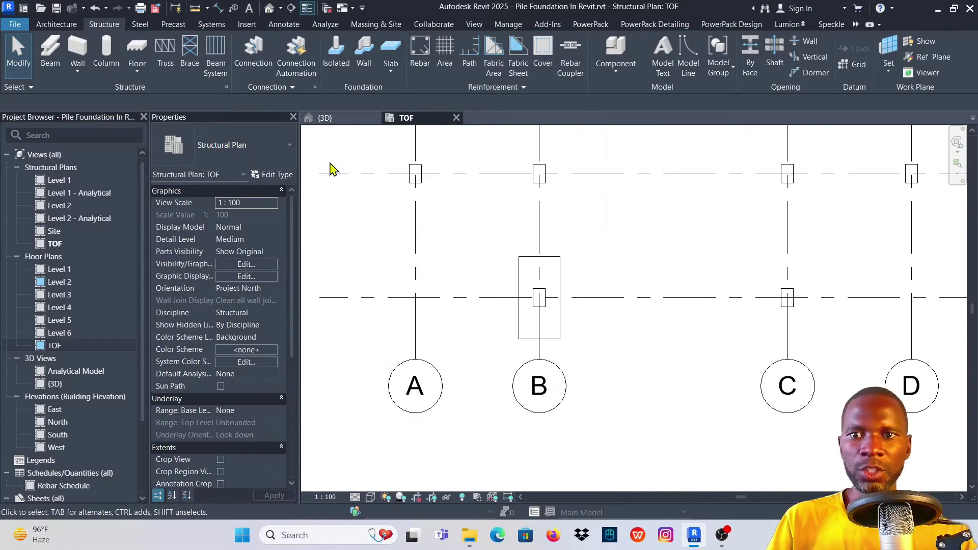
{"action": "left_click", "coordinate": [324, 117]}
{"action": "scroll", "coordinate": [607, 306], "scroll_direction": "down", "scroll_amount": 3}
{"action": "scroll", "coordinate": [474, 324], "scroll_direction": "up", "scroll_amount": 4}
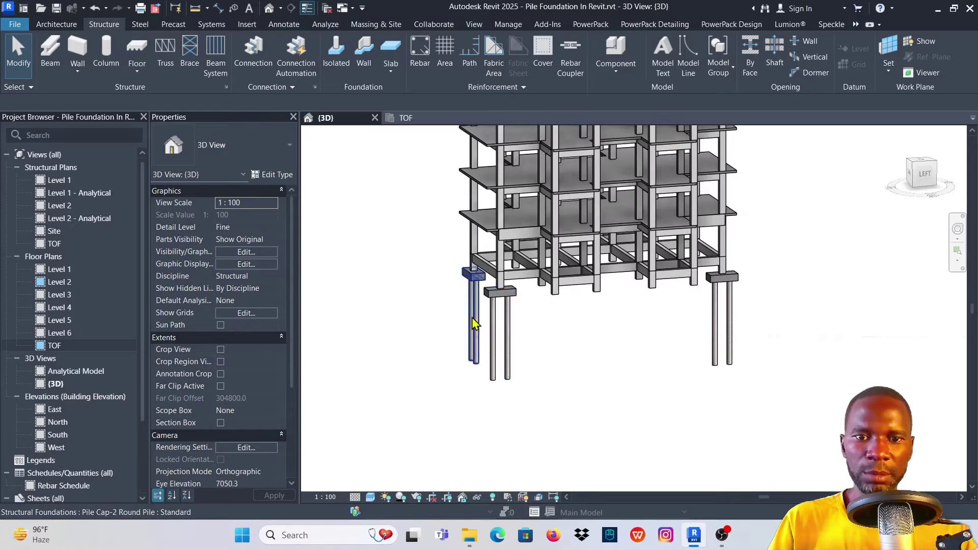
{"action": "scroll", "coordinate": [474, 323], "scroll_direction": "up", "scroll_amount": 5}
{"action": "scroll", "coordinate": [509, 285], "scroll_direction": "down", "scroll_amount": 2}
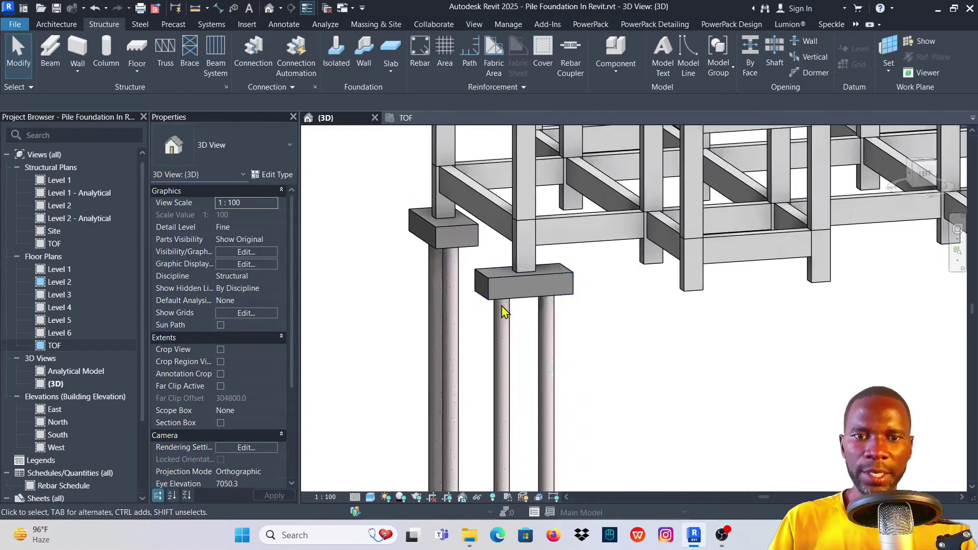
{"action": "scroll", "coordinate": [473, 286], "scroll_direction": "down", "scroll_amount": 3}
{"action": "scroll", "coordinate": [550, 298], "scroll_direction": "down", "scroll_amount": 1}
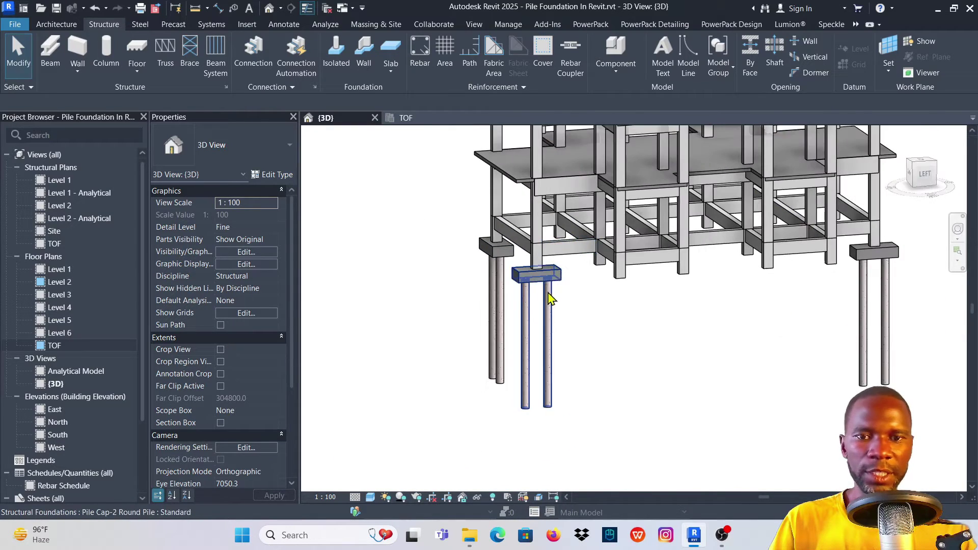
{"action": "scroll", "coordinate": [551, 298], "scroll_direction": "up", "scroll_amount": 4}
{"action": "scroll", "coordinate": [568, 271], "scroll_direction": "down", "scroll_amount": 1}
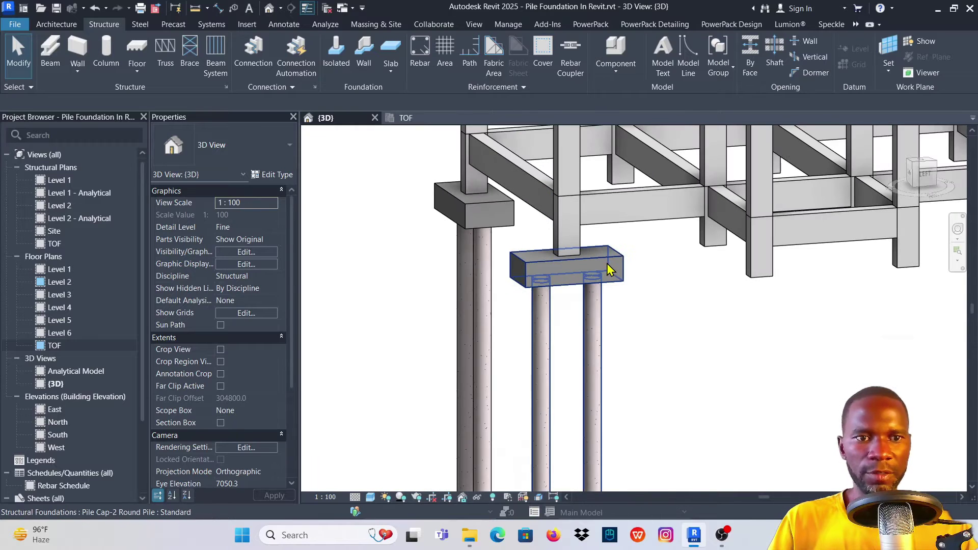
{"action": "scroll", "coordinate": [607, 269], "scroll_direction": "up", "scroll_amount": 3}
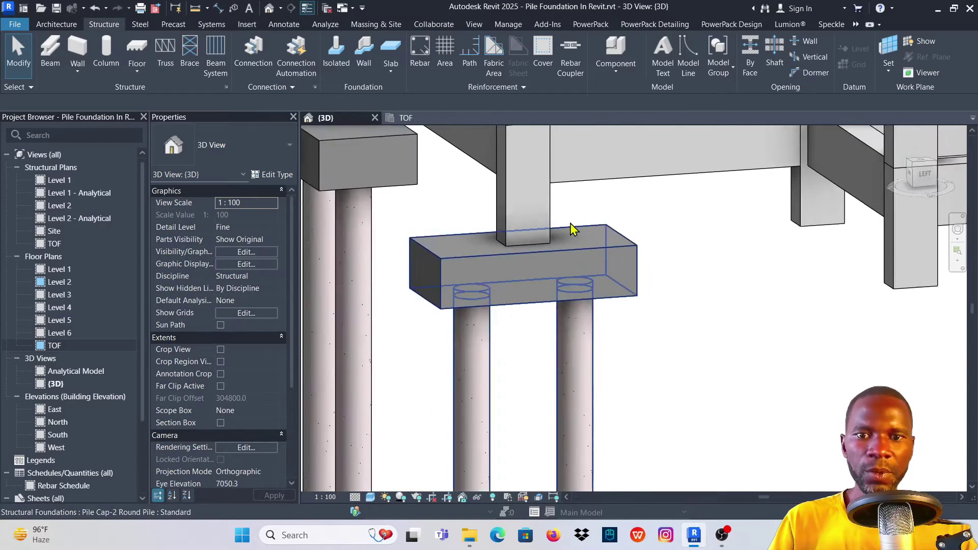
{"action": "scroll", "coordinate": [571, 229], "scroll_direction": "down", "scroll_amount": 3}
{"action": "scroll", "coordinate": [564, 244], "scroll_direction": "up", "scroll_amount": 2}
{"action": "scroll", "coordinate": [562, 246], "scroll_direction": "down", "scroll_amount": 2}
{"action": "scroll", "coordinate": [564, 236], "scroll_direction": "up", "scroll_amount": 1}
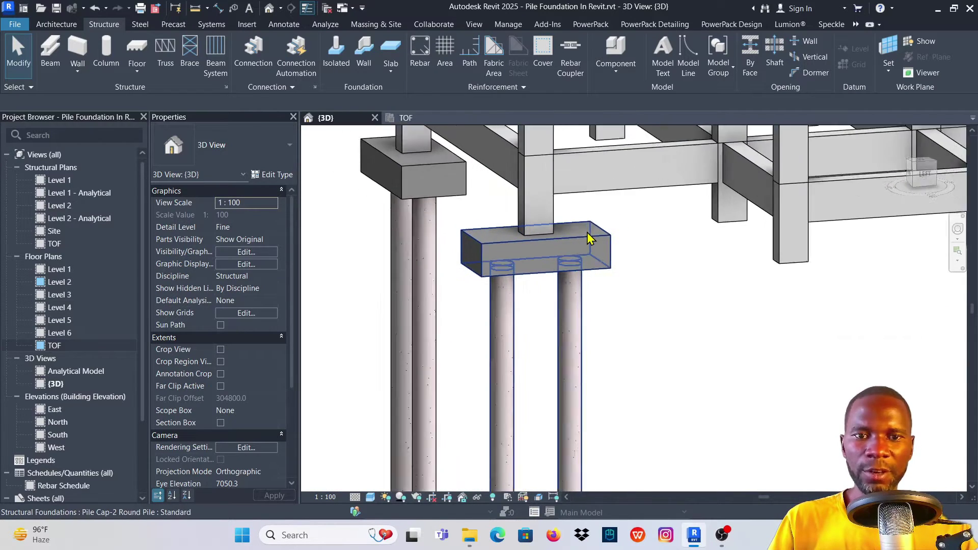
{"action": "scroll", "coordinate": [590, 238], "scroll_direction": "up", "scroll_amount": 1}
Set the Pile Length of the Pile Cap-2 Round Pile Standard type to 5000 mm.
{"action": "left_click", "coordinate": [589, 241]}
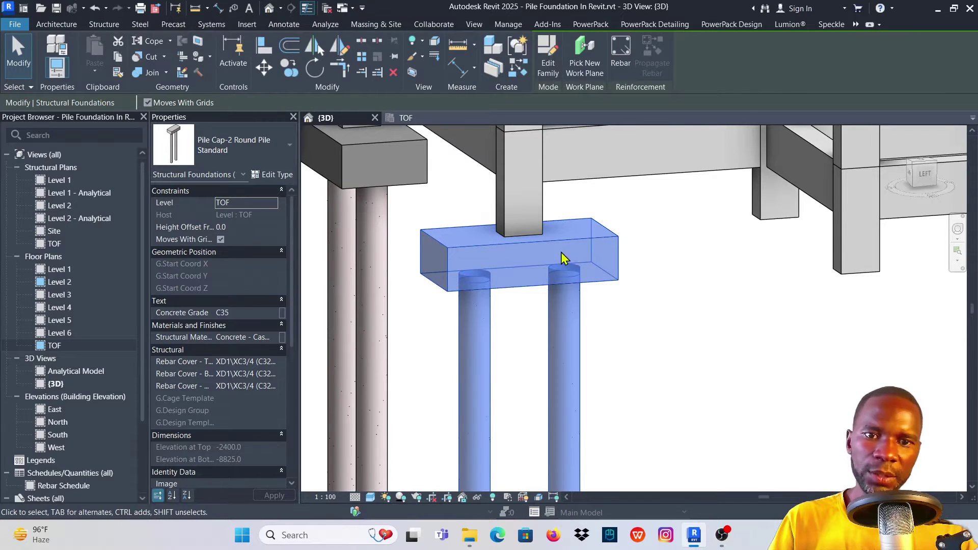
{"action": "left_click", "coordinate": [274, 176]}
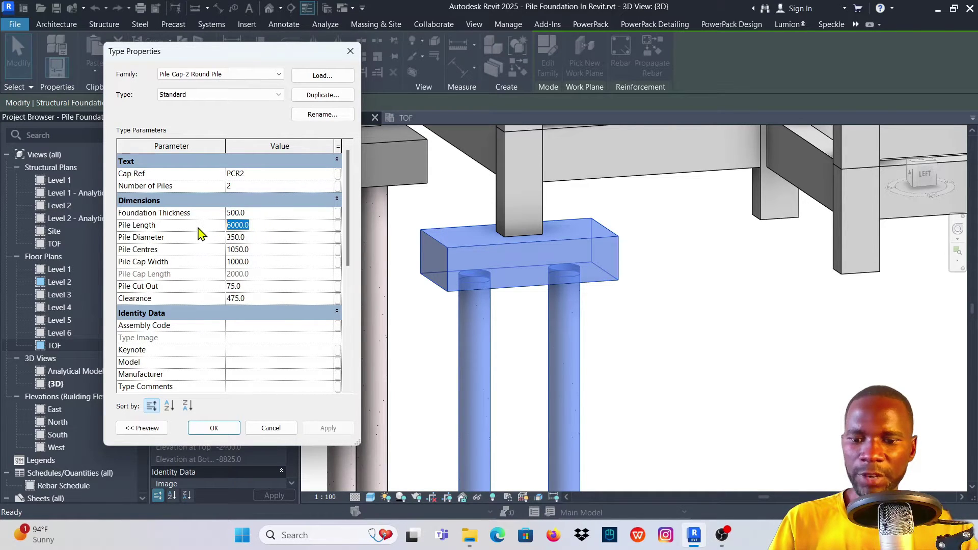
{"action": "type", "text": "50"}
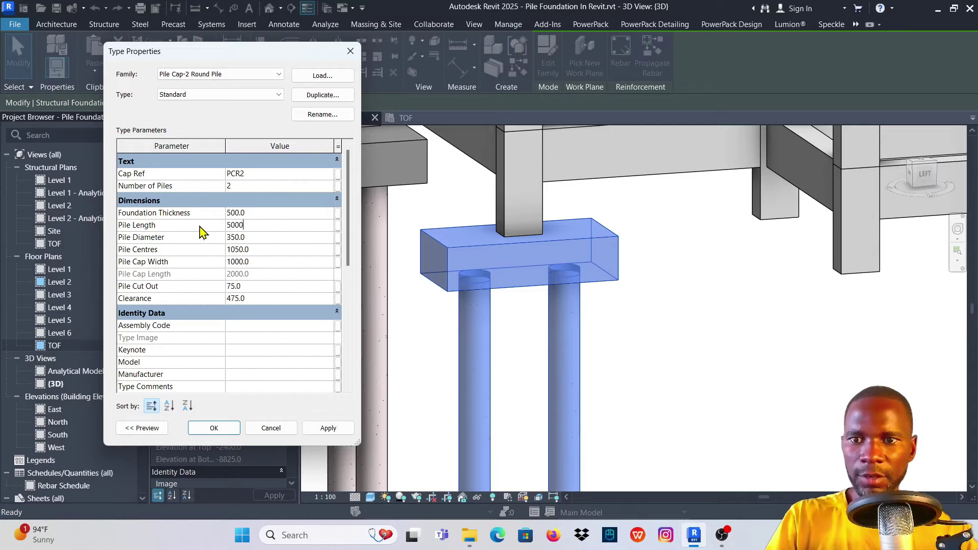
{"action": "left_click", "coordinate": [328, 428]}
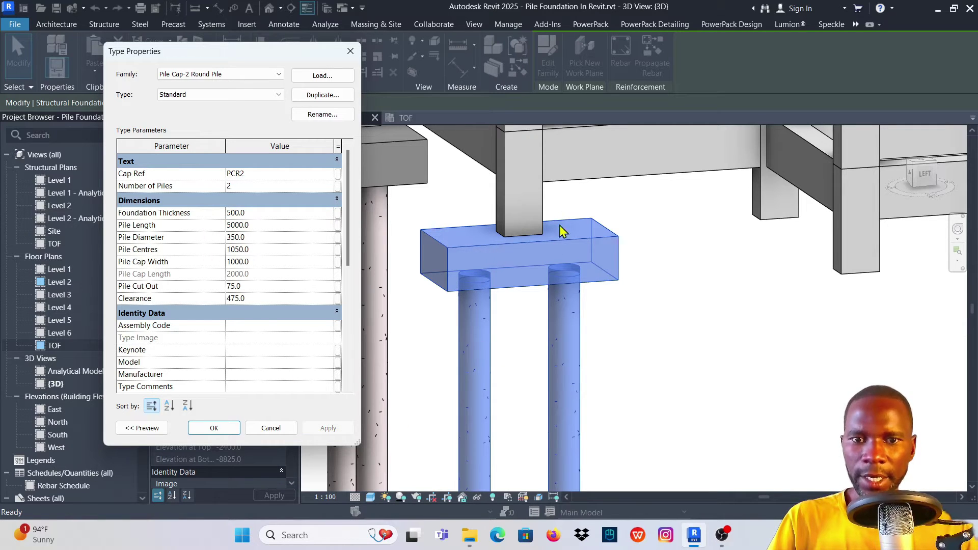
{"action": "left_click", "coordinate": [350, 51]}
Set the Pile Length of the Pile Cap-2 Round Pile Standard type to 4000 mm, then deselect the foundation.
{"action": "scroll", "coordinate": [633, 212], "scroll_direction": "down", "scroll_amount": 5}
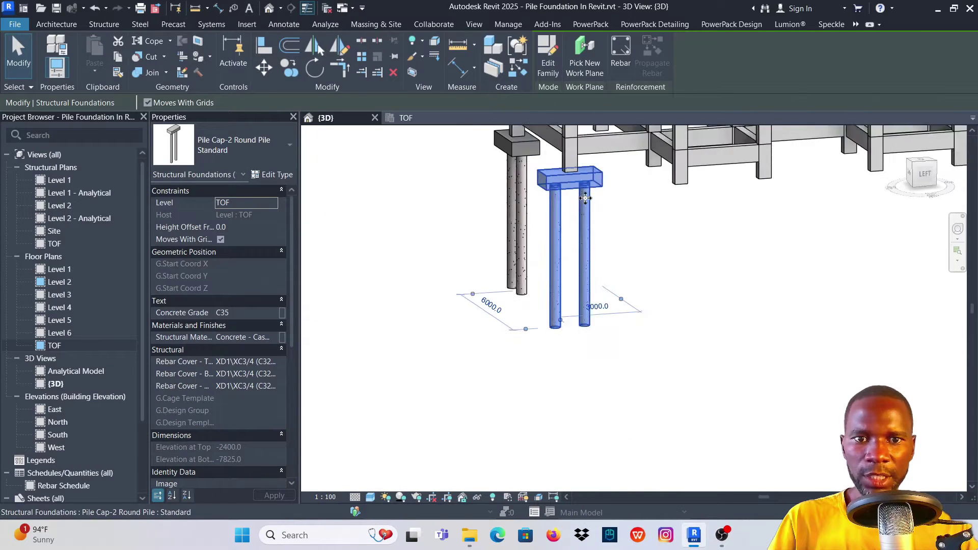
{"action": "scroll", "coordinate": [585, 198], "scroll_direction": "up", "scroll_amount": 2}
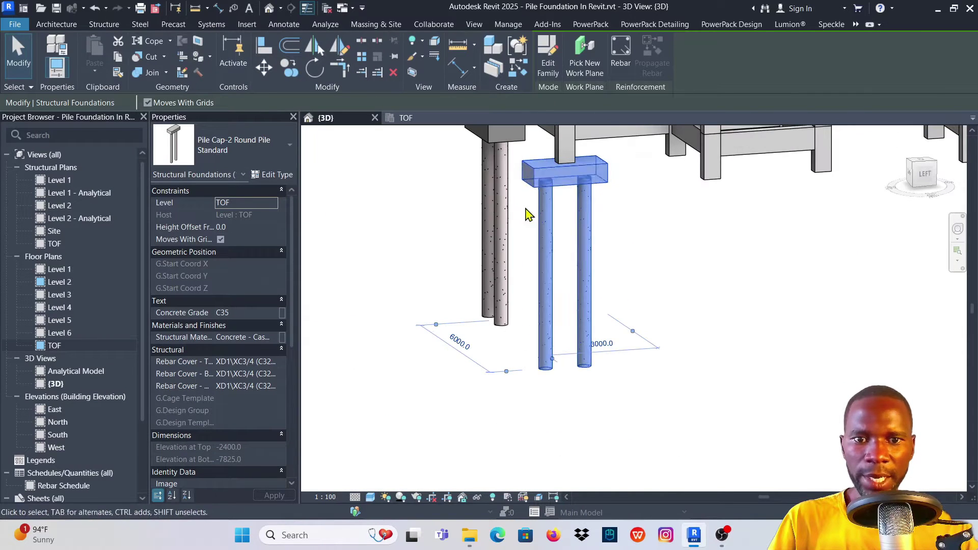
{"action": "left_click", "coordinate": [278, 175]}
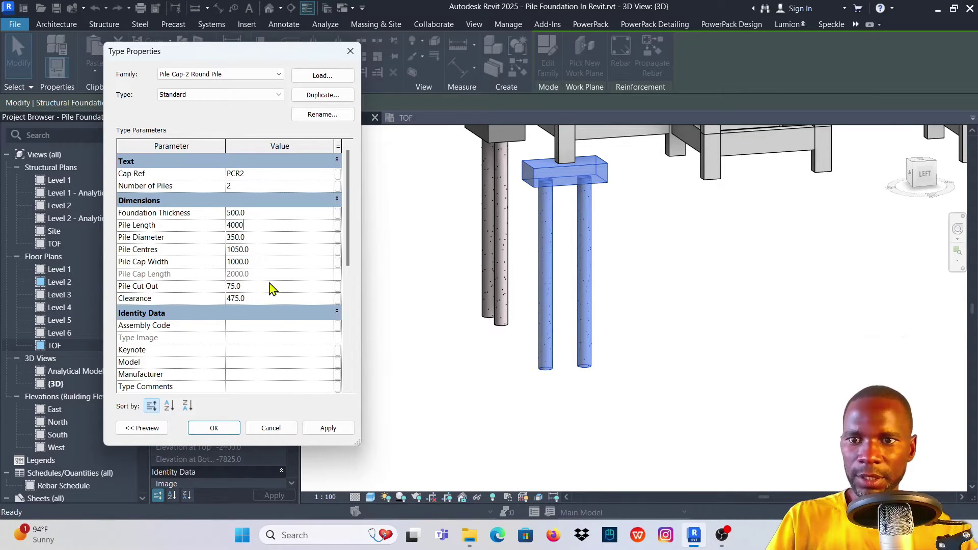
{"action": "left_click", "coordinate": [328, 428]}
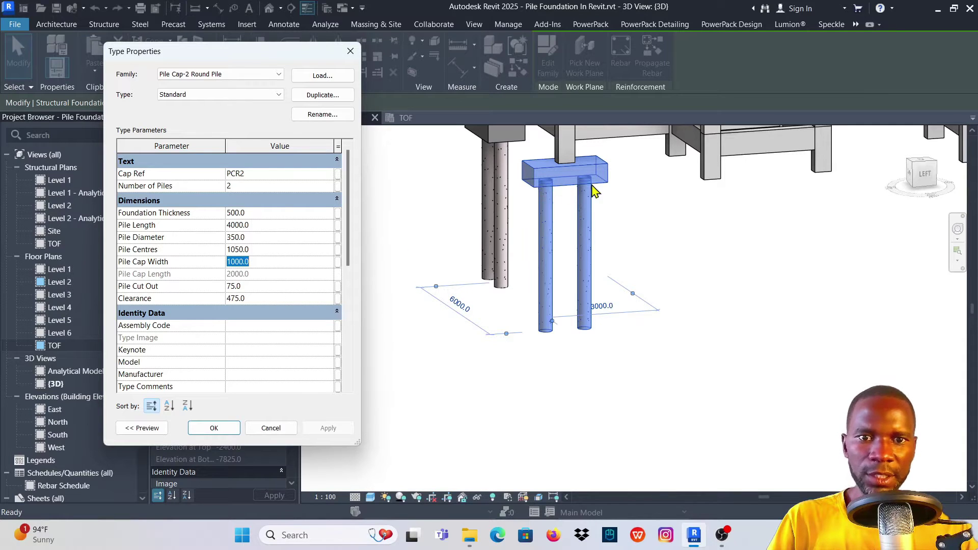
{"action": "left_click", "coordinate": [352, 55]}
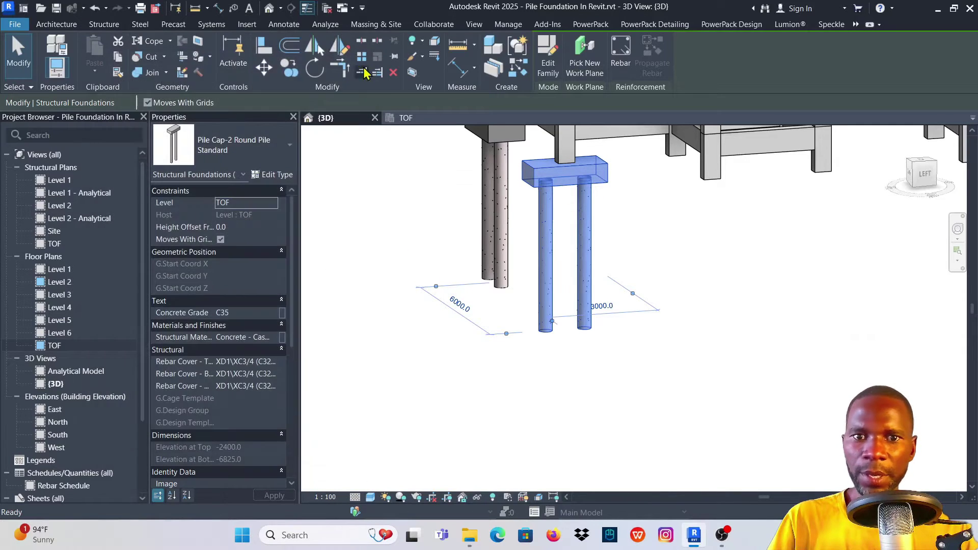
{"action": "left_click", "coordinate": [718, 254]}
Start Free Form rebar placement with Aligned distribution, hosted in the Pile Cap-2 Round Pile foundation at grid B's southernmost column.
{"action": "scroll", "coordinate": [527, 153], "scroll_direction": "up", "scroll_amount": 5}
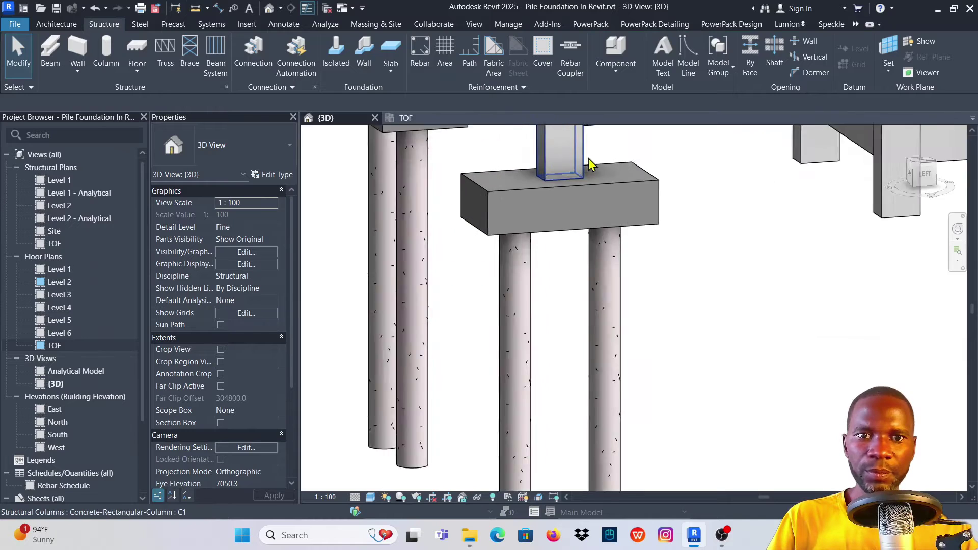
{"action": "scroll", "coordinate": [542, 209], "scroll_direction": "down", "scroll_amount": 2}
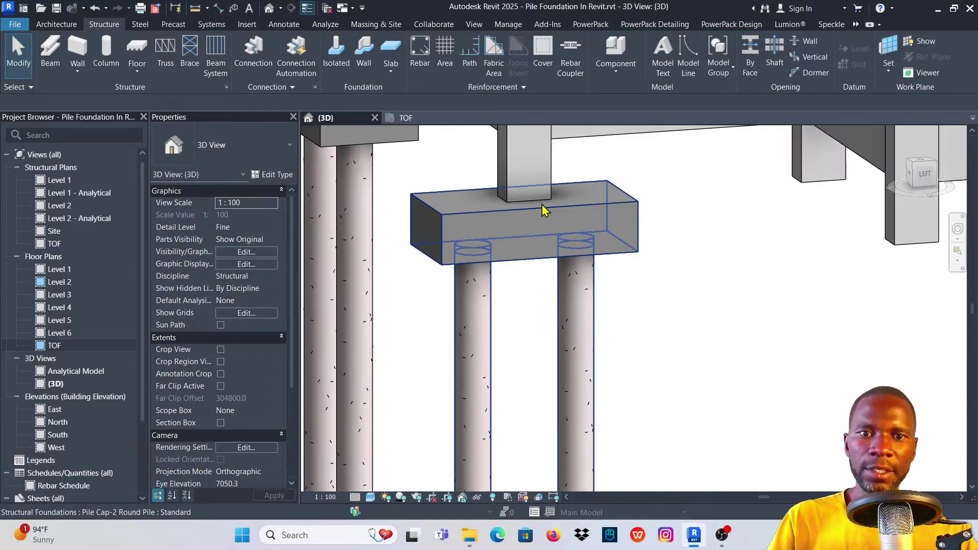
{"action": "scroll", "coordinate": [485, 204], "scroll_direction": "up", "scroll_amount": 2}
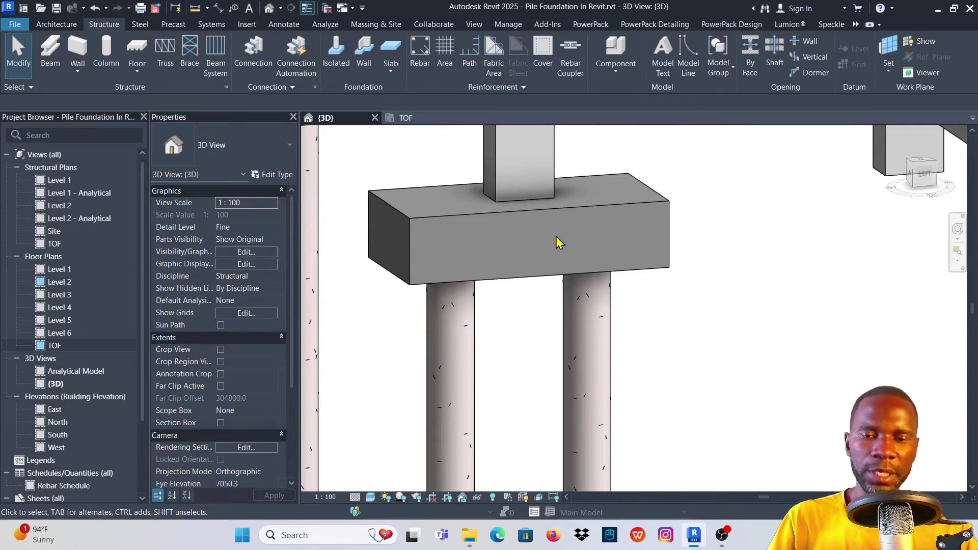
{"action": "scroll", "coordinate": [548, 213], "scroll_direction": "down", "scroll_amount": 3}
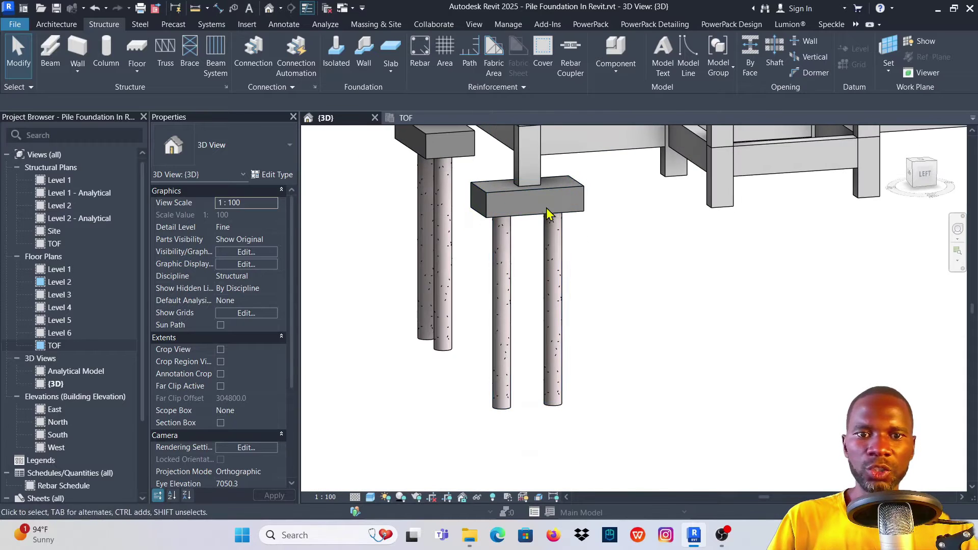
{"action": "scroll", "coordinate": [569, 283], "scroll_direction": "up", "scroll_amount": 4}
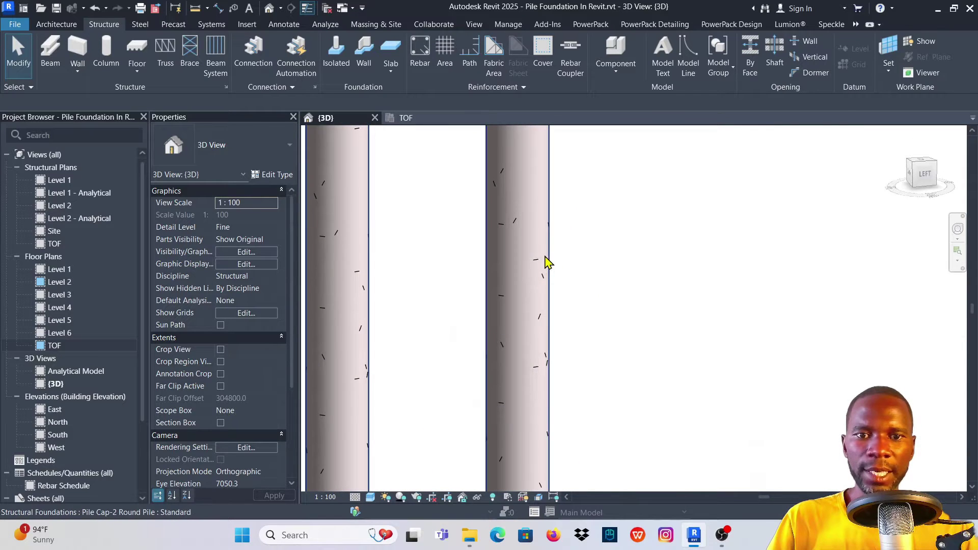
{"action": "left_click", "coordinate": [549, 262]}
{"action": "scroll", "coordinate": [509, 295], "scroll_direction": "down", "scroll_amount": 4}
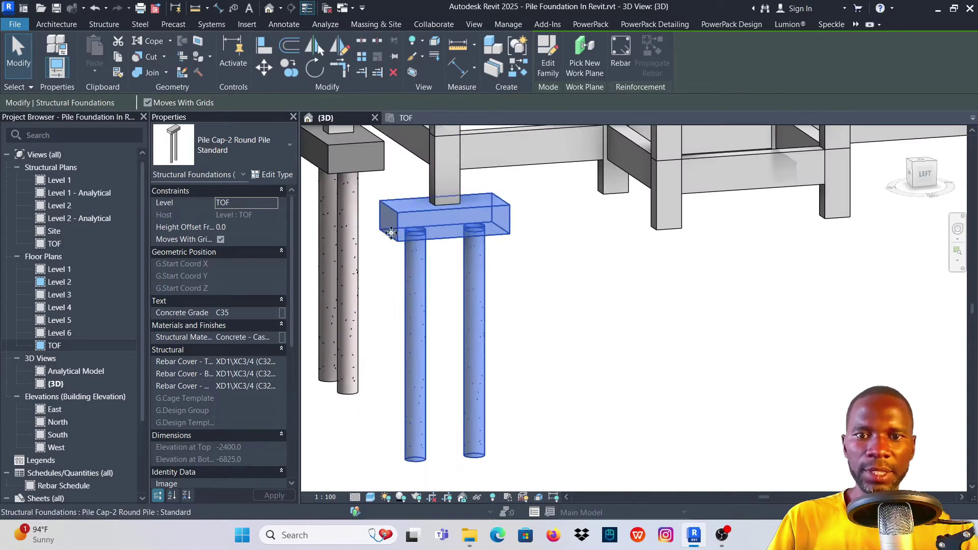
{"action": "scroll", "coordinate": [471, 242], "scroll_direction": "up", "scroll_amount": 3}
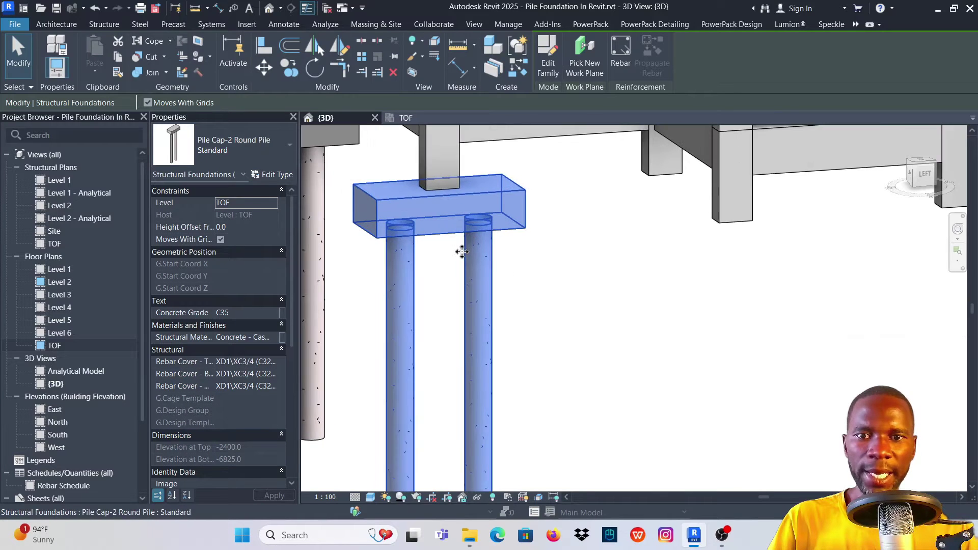
{"action": "scroll", "coordinate": [493, 253], "scroll_direction": "up", "scroll_amount": 1}
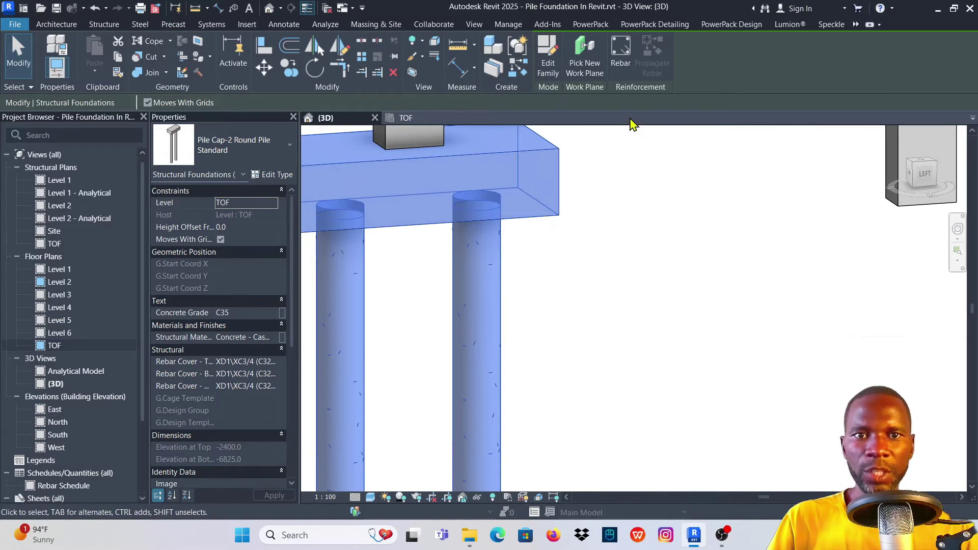
{"action": "left_click", "coordinate": [622, 50]}
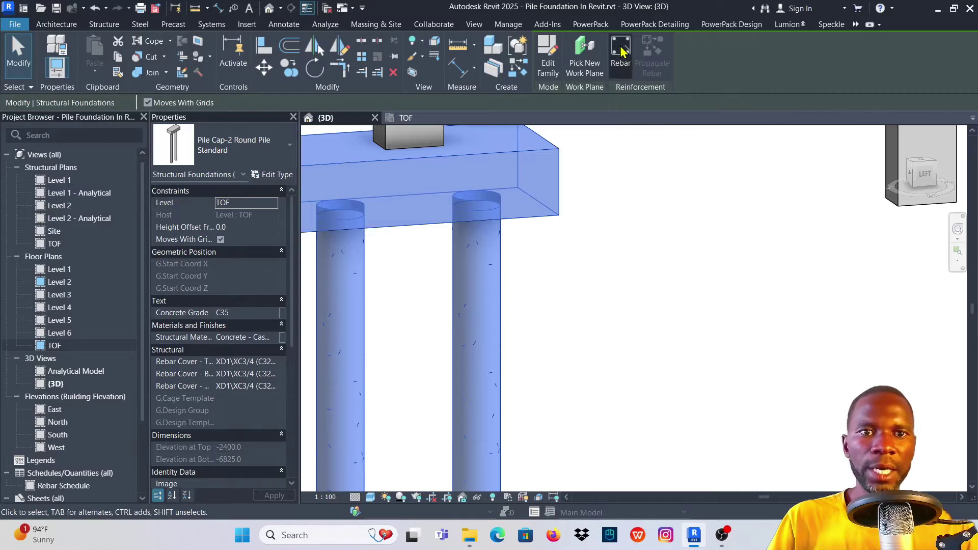
{"action": "left_click", "coordinate": [517, 296]}
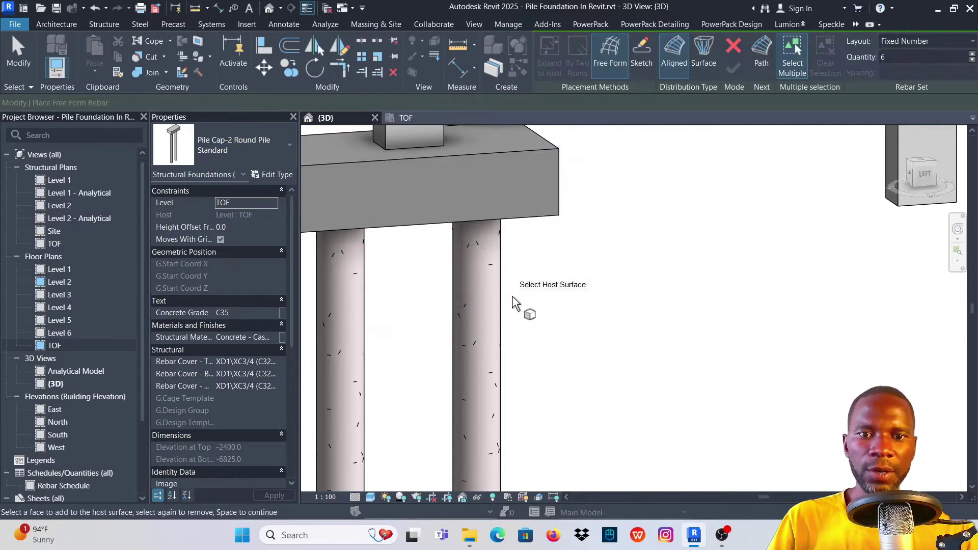
Pick both curved faces of one pile under the cap as the host surface and a vertical edge of that pile as path.
{"action": "scroll", "coordinate": [586, 214], "scroll_direction": "down", "scroll_amount": 1}
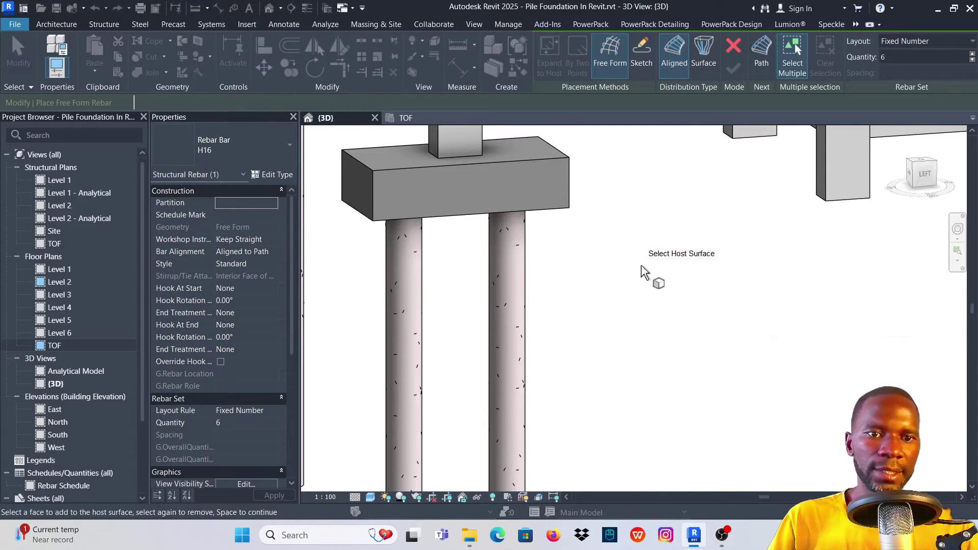
{"action": "scroll", "coordinate": [611, 260], "scroll_direction": "down", "scroll_amount": 2}
{"action": "scroll", "coordinate": [552, 291], "scroll_direction": "up", "scroll_amount": 4}
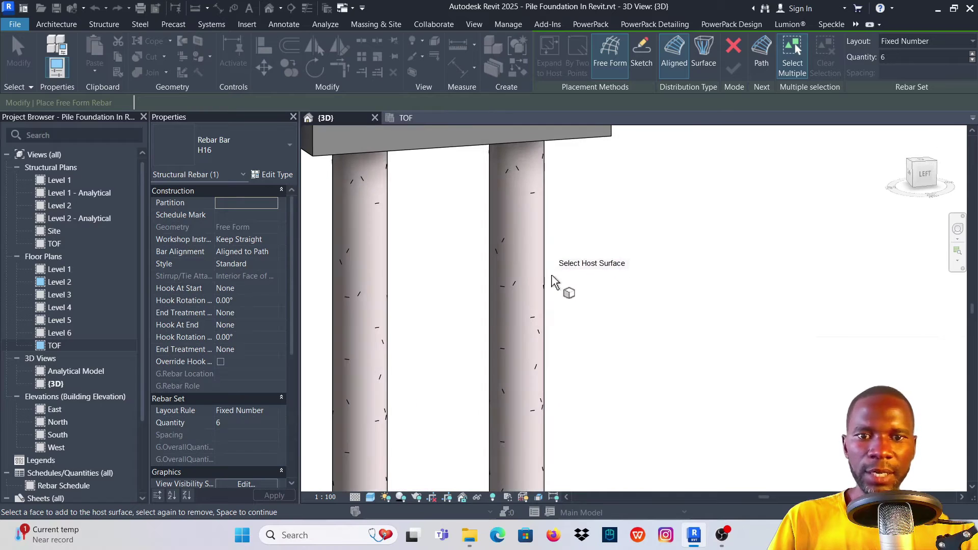
{"action": "left_click", "coordinate": [547, 281]}
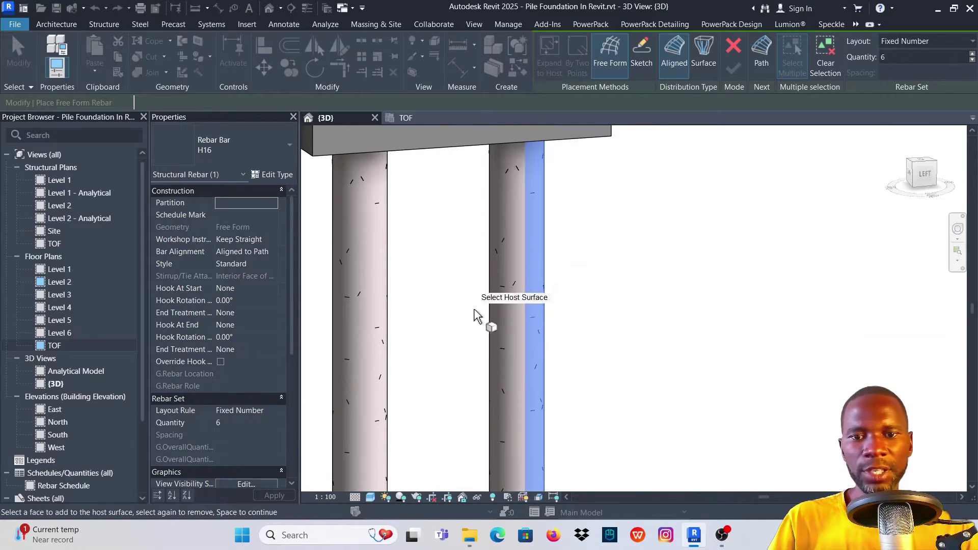
{"action": "left_click", "coordinate": [493, 293]}
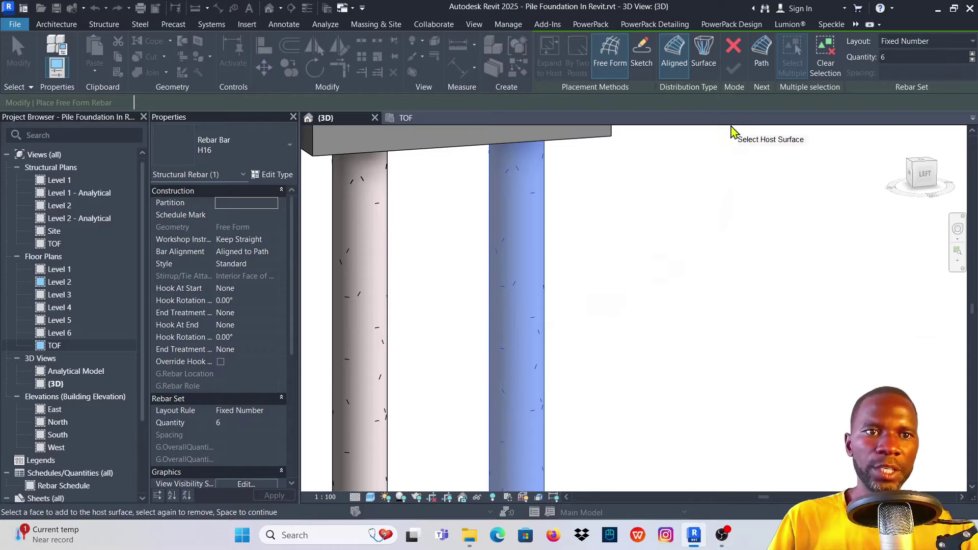
{"action": "left_click", "coordinate": [763, 50]}
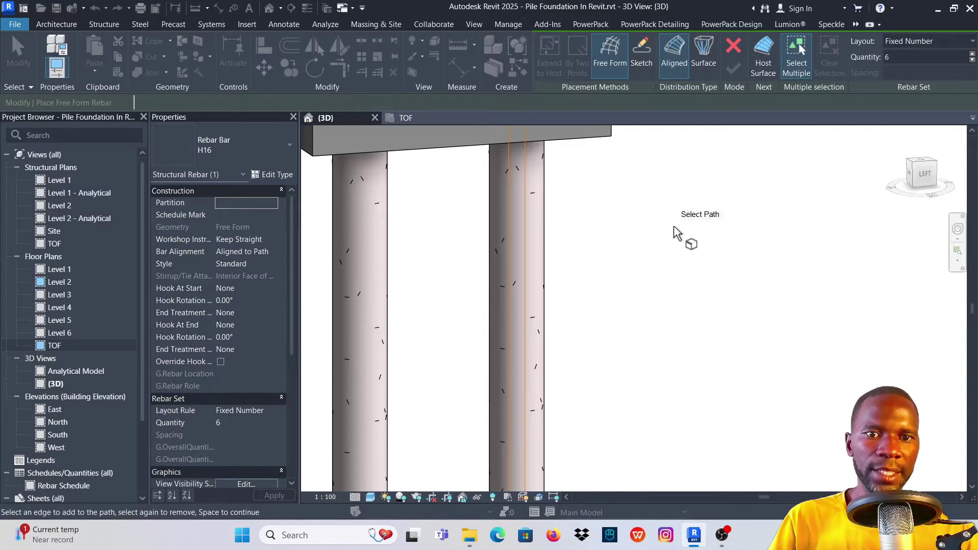
{"action": "left_click", "coordinate": [527, 267]}
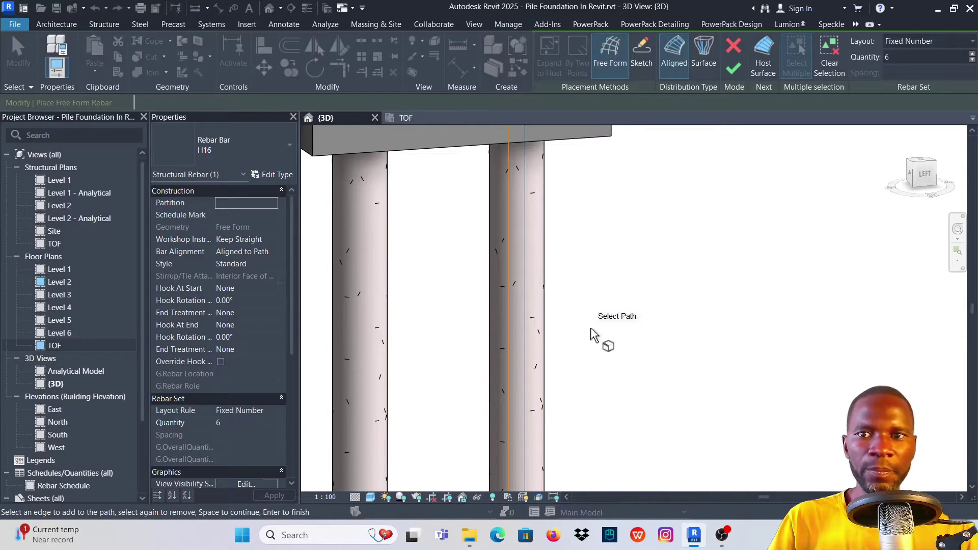
Set the rebar to type H8 with Bend workshop instructions and Stirrup / Tie style, leaving the bar alignment at Aligned to Path.
{"action": "left_click", "coordinate": [267, 143]}
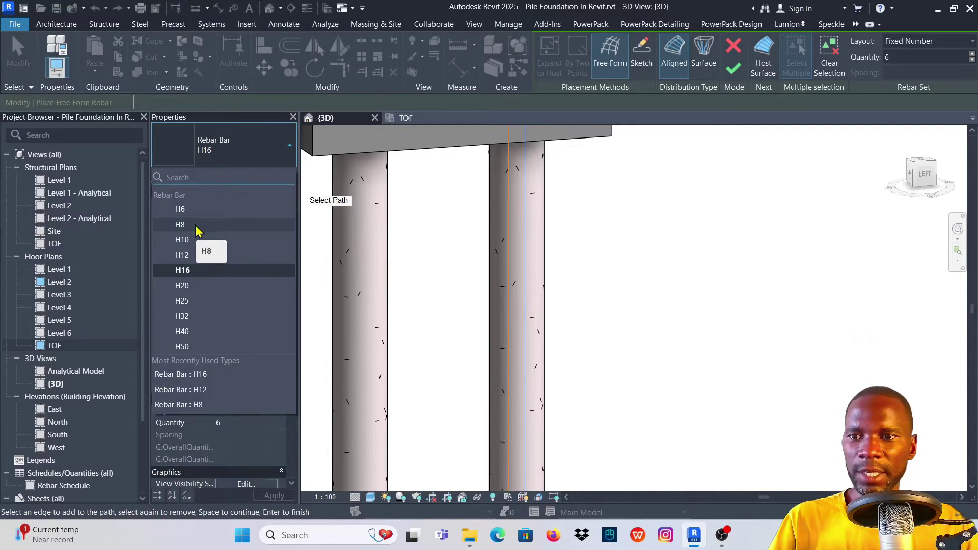
{"action": "left_click", "coordinate": [189, 229]}
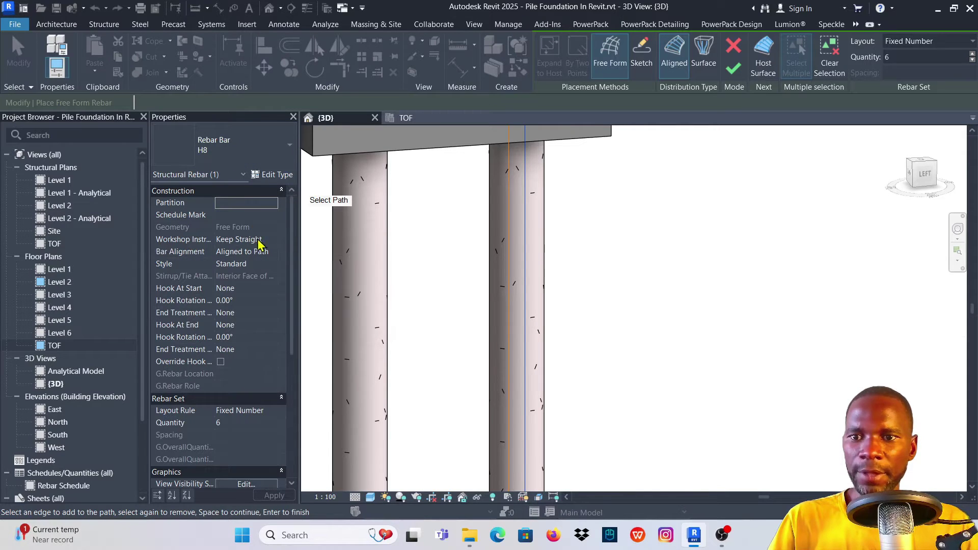
{"action": "left_click", "coordinate": [274, 239]}
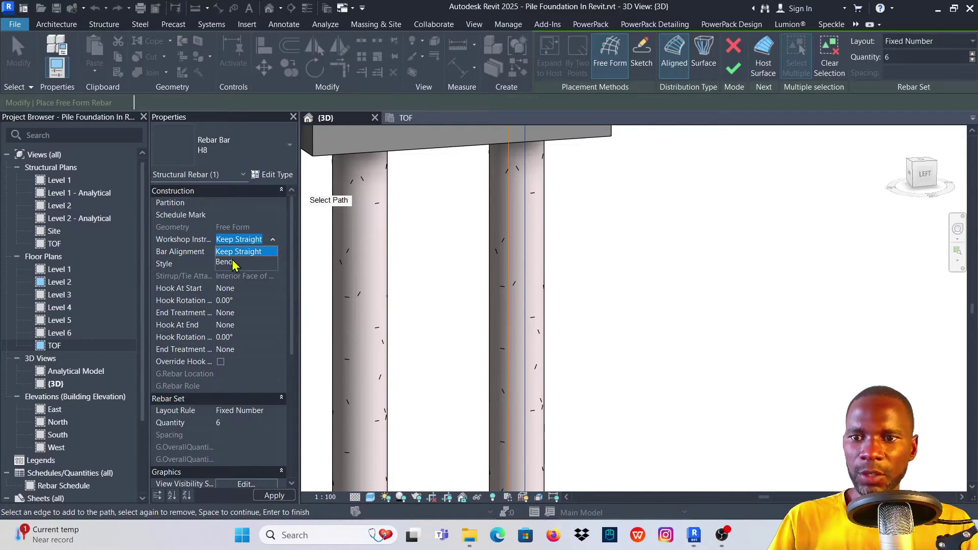
{"action": "left_click", "coordinate": [249, 262]}
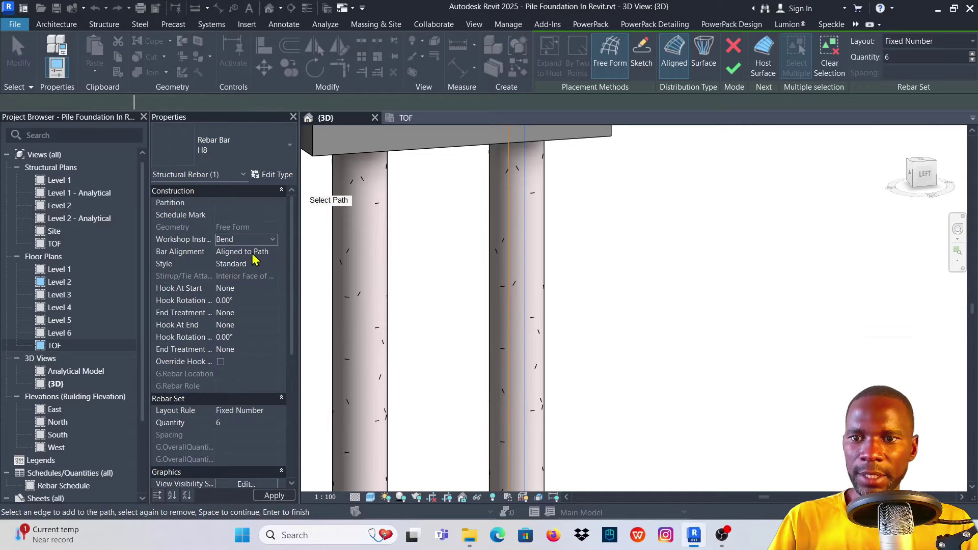
{"action": "left_click", "coordinate": [257, 264]}
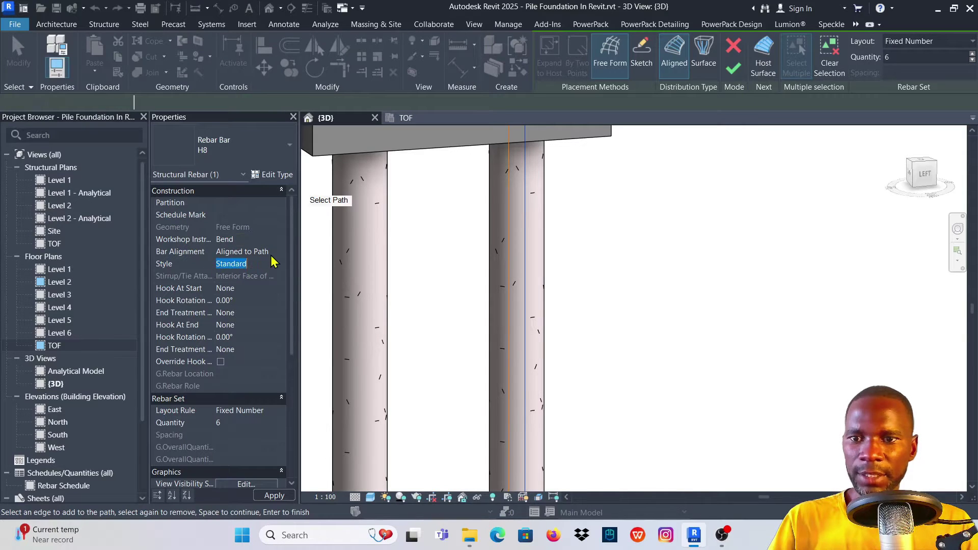
{"action": "left_click", "coordinate": [273, 265]}
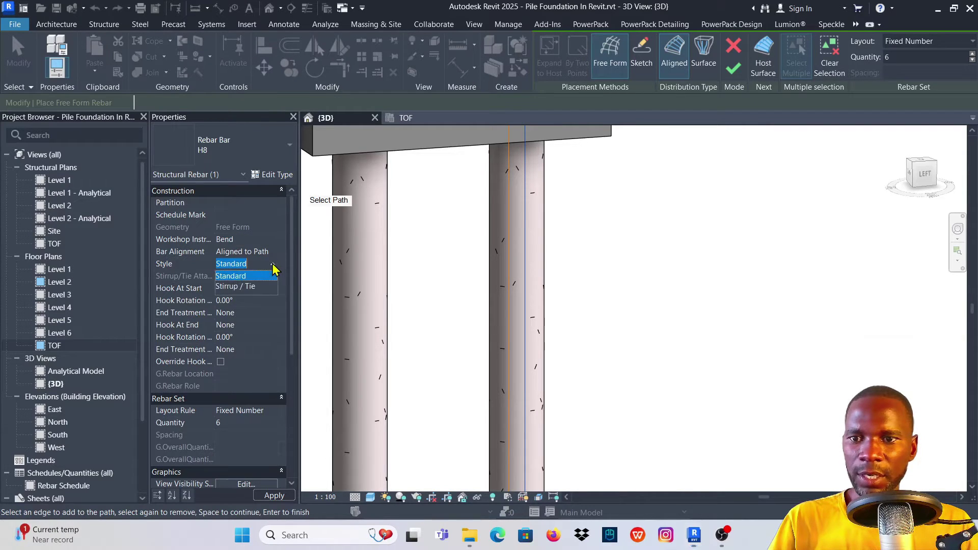
{"action": "left_click", "coordinate": [248, 286]}
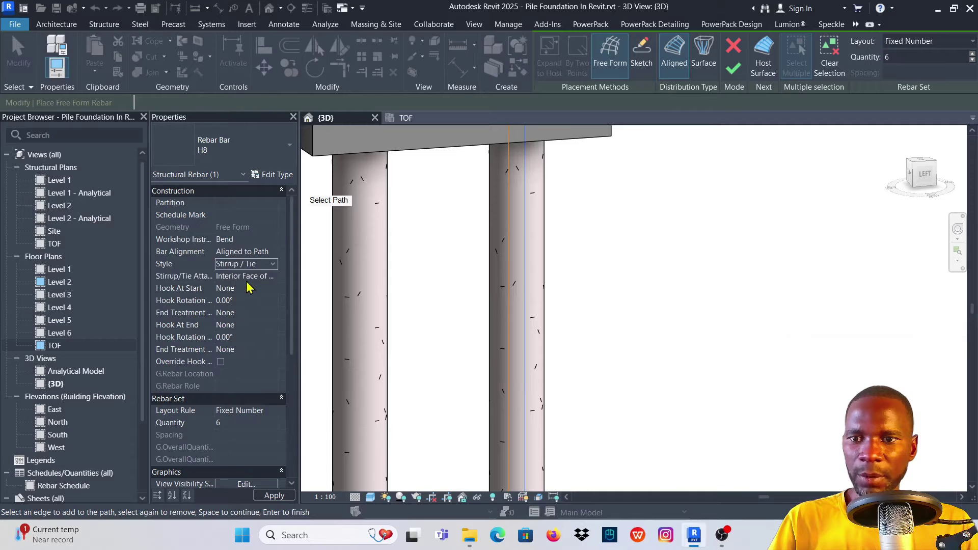
{"action": "left_click", "coordinate": [275, 253]}
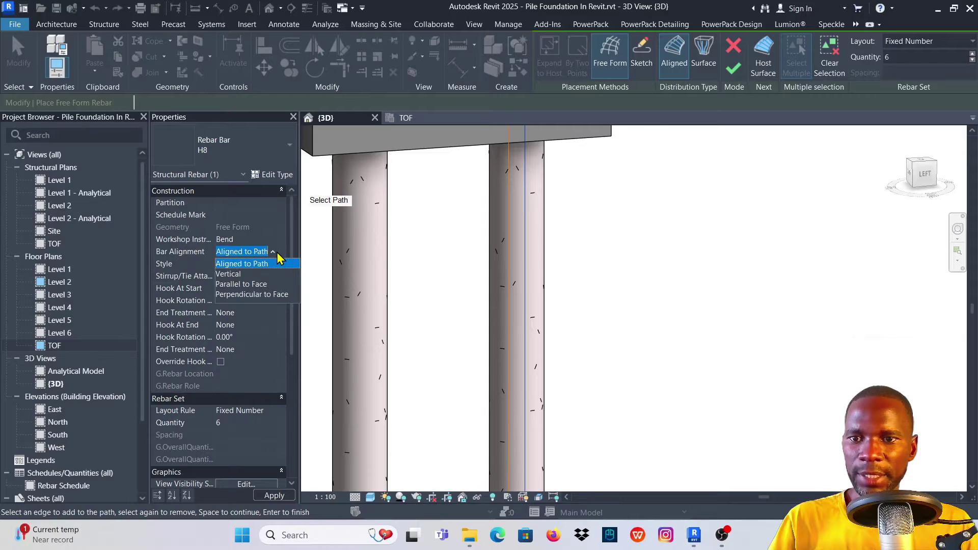
{"action": "left_click", "coordinate": [275, 253]}
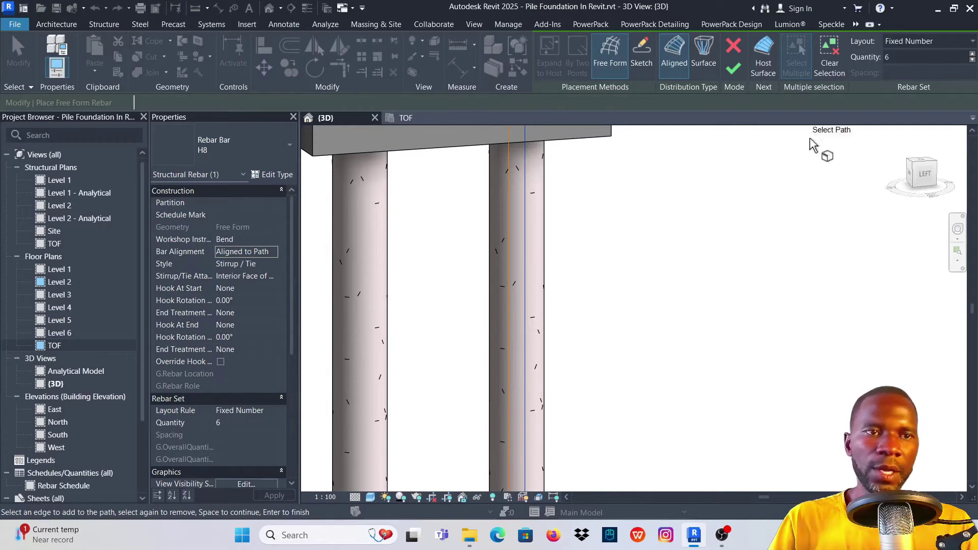
Lay out the ties at a Maximum Spacing of 200 mm, finish placing them in the pile, and check them up close.
{"action": "left_click", "coordinate": [969, 43]}
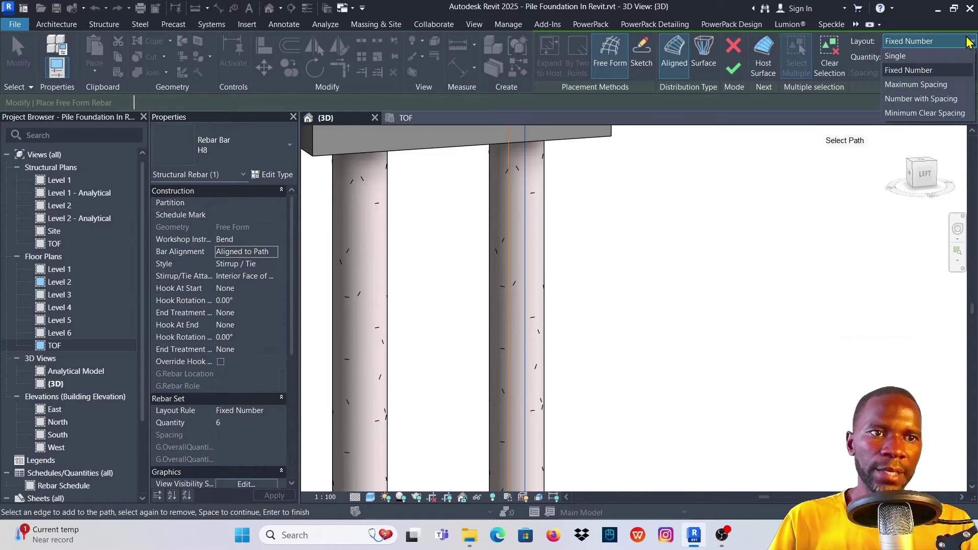
{"action": "left_click", "coordinate": [937, 85]}
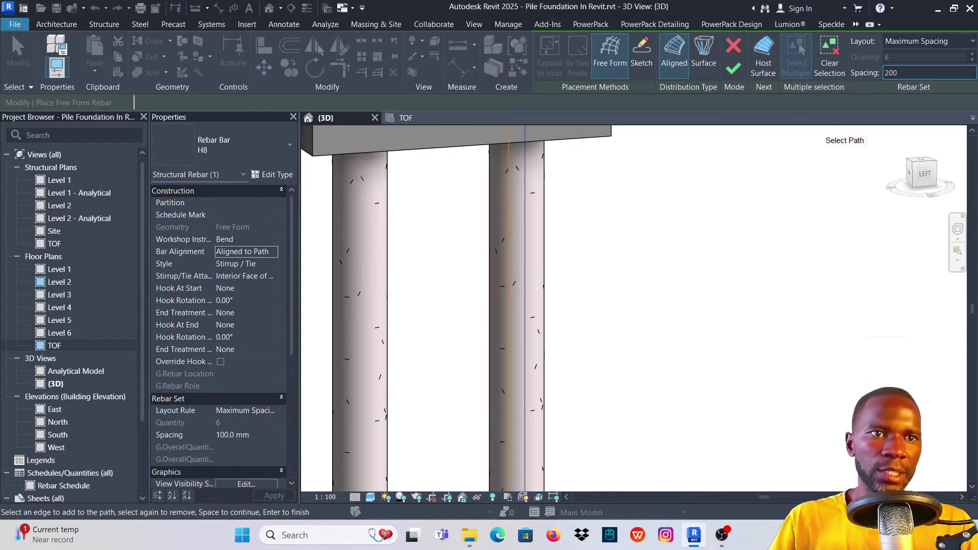
{"action": "scroll", "coordinate": [601, 262], "scroll_direction": "down", "scroll_amount": 2}
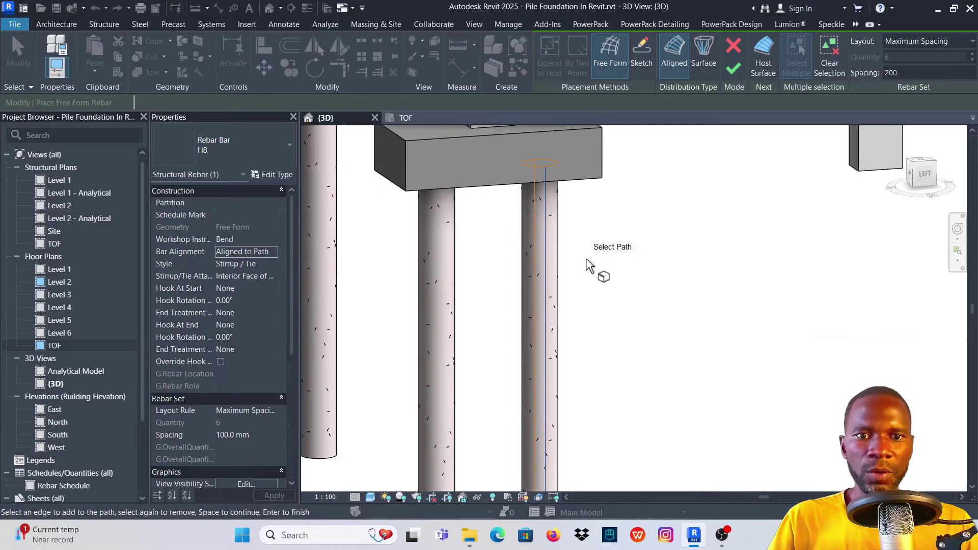
{"action": "scroll", "coordinate": [619, 265], "scroll_direction": "up", "scroll_amount": 1}
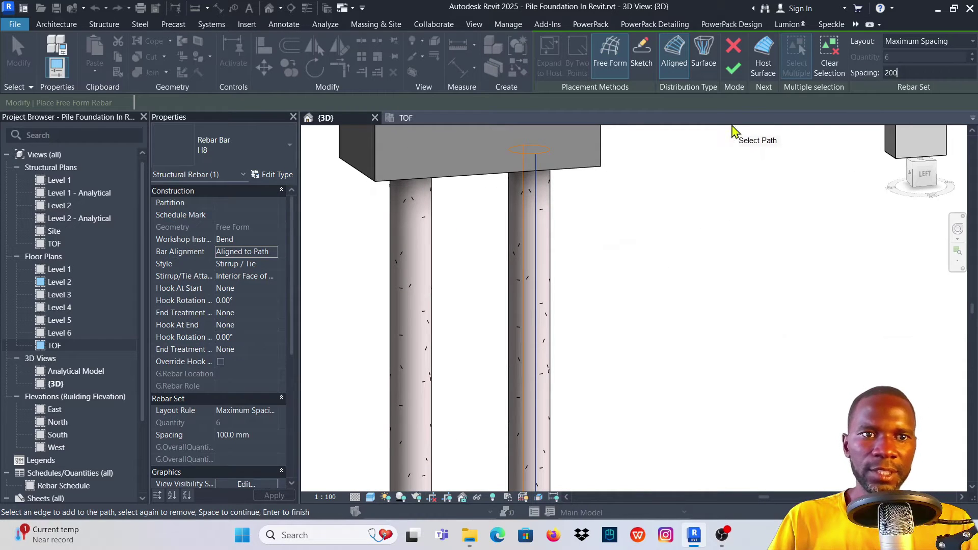
{"action": "key", "text": "Return"}
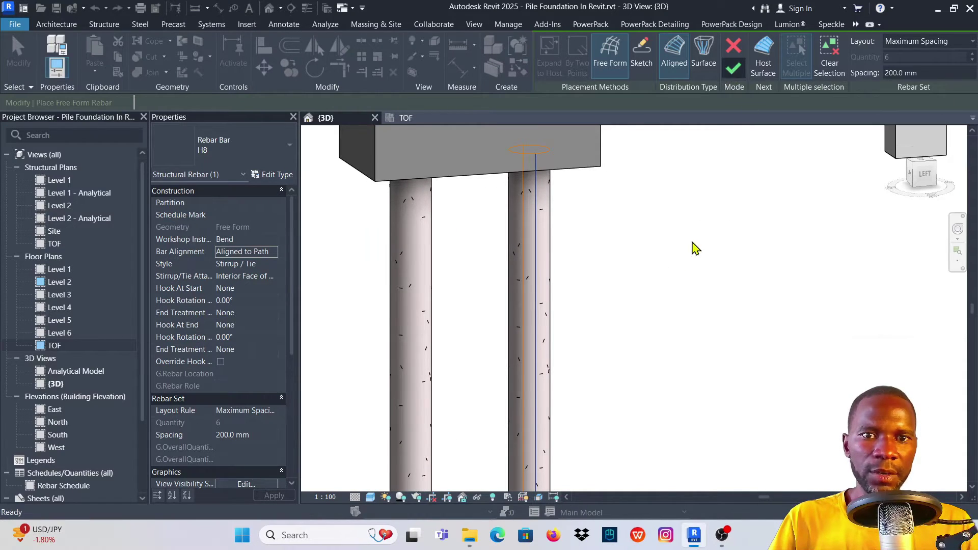
{"action": "key", "text": "Return"}
{"action": "scroll", "coordinate": [579, 236], "scroll_direction": "down", "scroll_amount": 2}
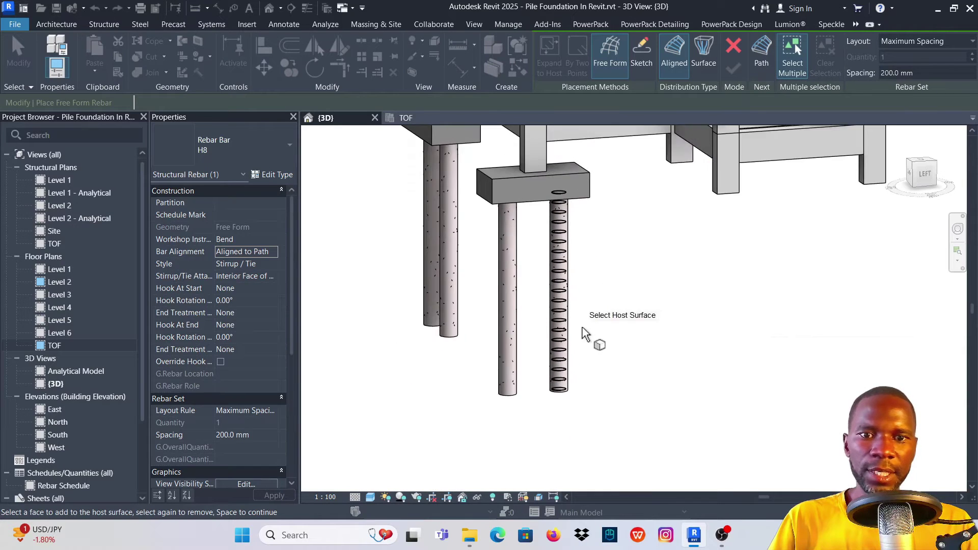
{"action": "scroll", "coordinate": [527, 390], "scroll_direction": "up", "scroll_amount": 4}
{"action": "scroll", "coordinate": [526, 390], "scroll_direction": "up", "scroll_amount": 5}
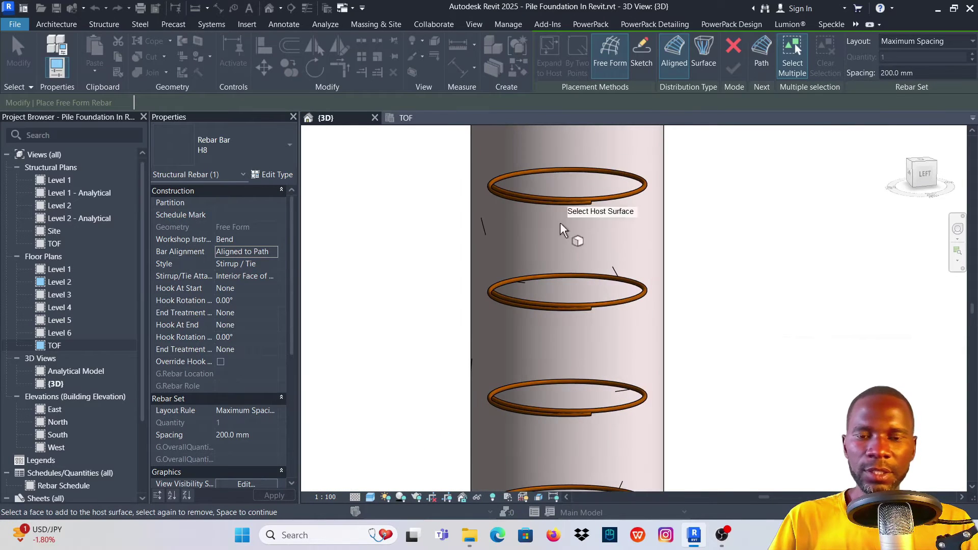
Pick both curved faces of the second pile under the same cap as the host surface for the ties.
{"action": "scroll", "coordinate": [572, 229], "scroll_direction": "down", "scroll_amount": 2}
{"action": "scroll", "coordinate": [577, 336], "scroll_direction": "down", "scroll_amount": 3}
{"action": "scroll", "coordinate": [607, 371], "scroll_direction": "up", "scroll_amount": 3}
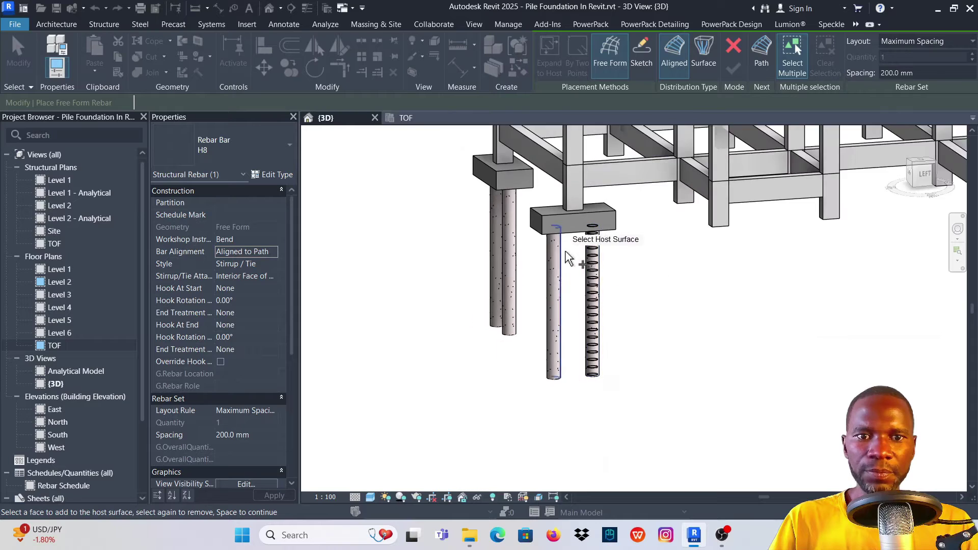
{"action": "scroll", "coordinate": [560, 250], "scroll_direction": "up", "scroll_amount": 2}
{"action": "scroll", "coordinate": [557, 248], "scroll_direction": "up", "scroll_amount": 2}
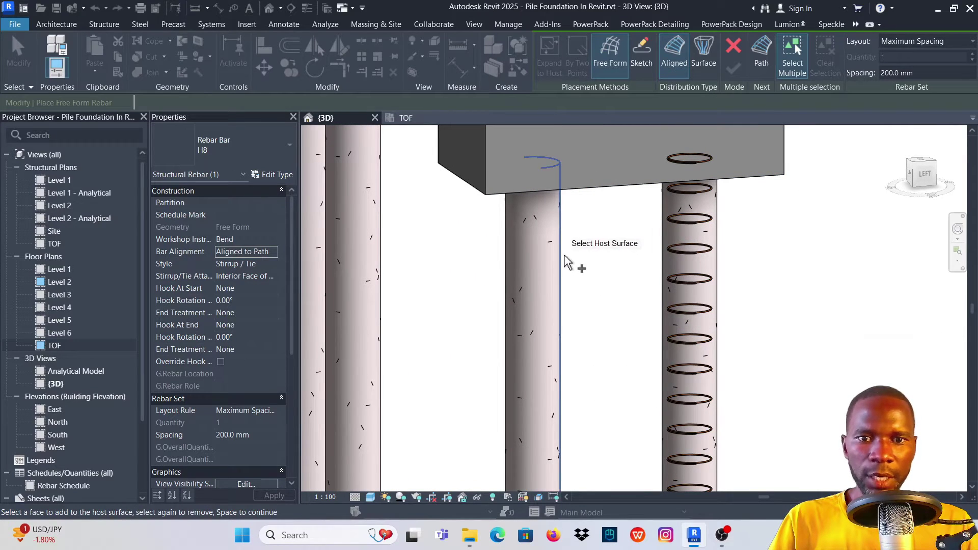
{"action": "left_click", "coordinate": [550, 275]}
{"action": "left_click", "coordinate": [509, 304]}
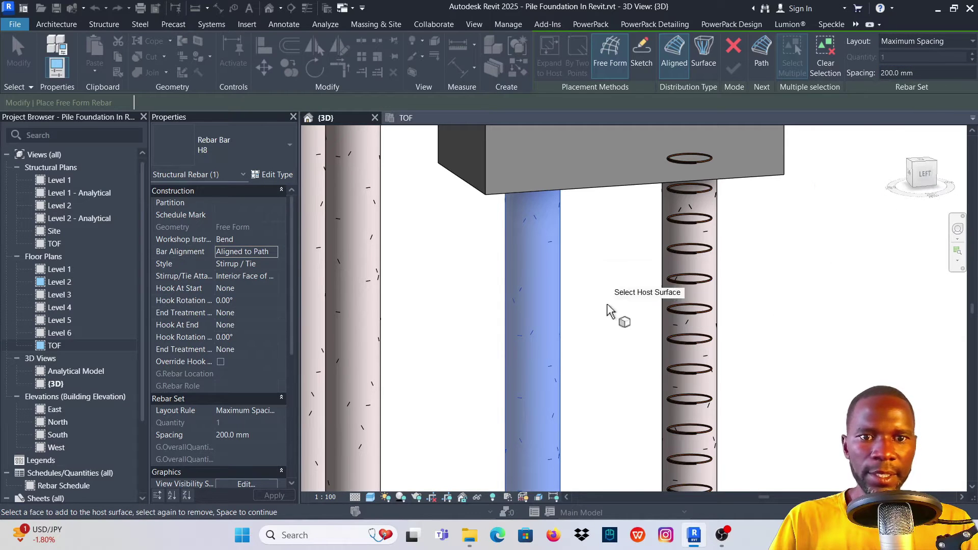
Use the second pile's vertical edge as path and place its H8 ties at a Maximum Spacing of 200 mm.
{"action": "left_click", "coordinate": [762, 53]}
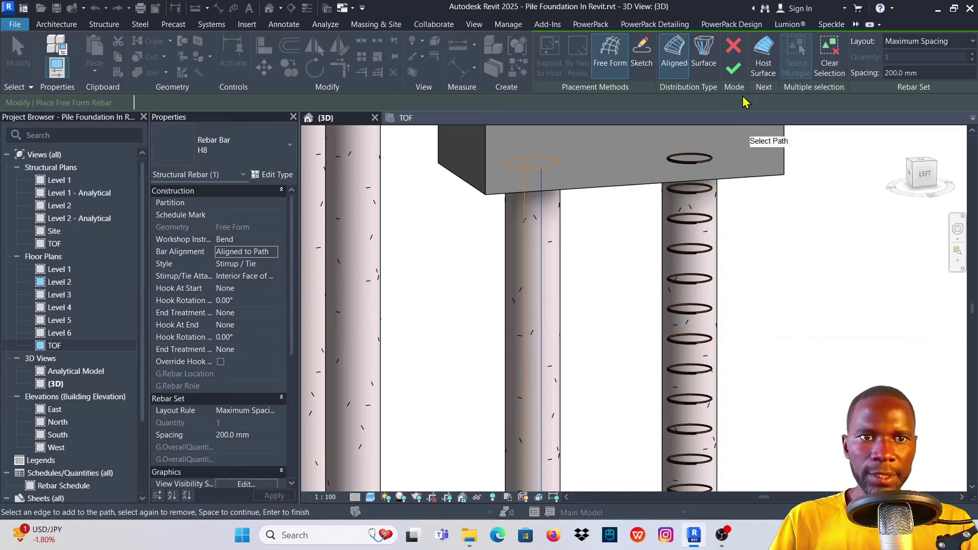
{"action": "left_click", "coordinate": [734, 72]}
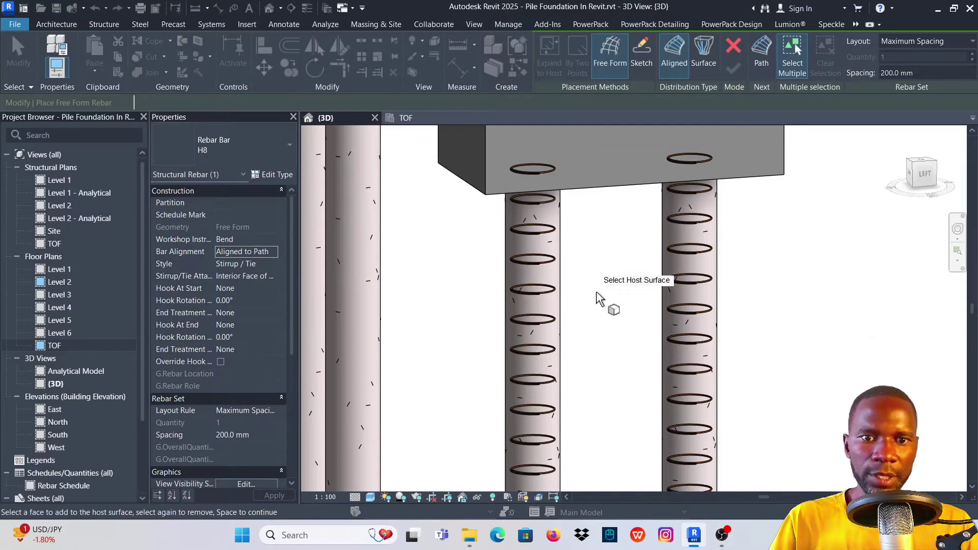
{"action": "scroll", "coordinate": [600, 295], "scroll_direction": "down", "scroll_amount": 4}
{"action": "scroll", "coordinate": [560, 413], "scroll_direction": "up", "scroll_amount": 4}
{"action": "scroll", "coordinate": [577, 399], "scroll_direction": "down", "scroll_amount": 2}
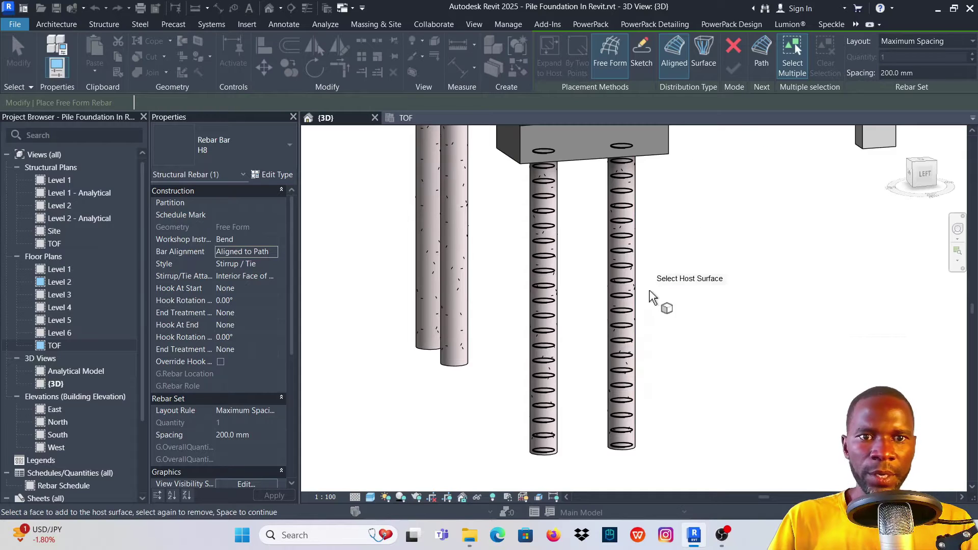
Pick the curved faces of the first tied pile as host surface and its bottom circular edge as path.
{"action": "scroll", "coordinate": [646, 218], "scroll_direction": "up", "scroll_amount": 4}
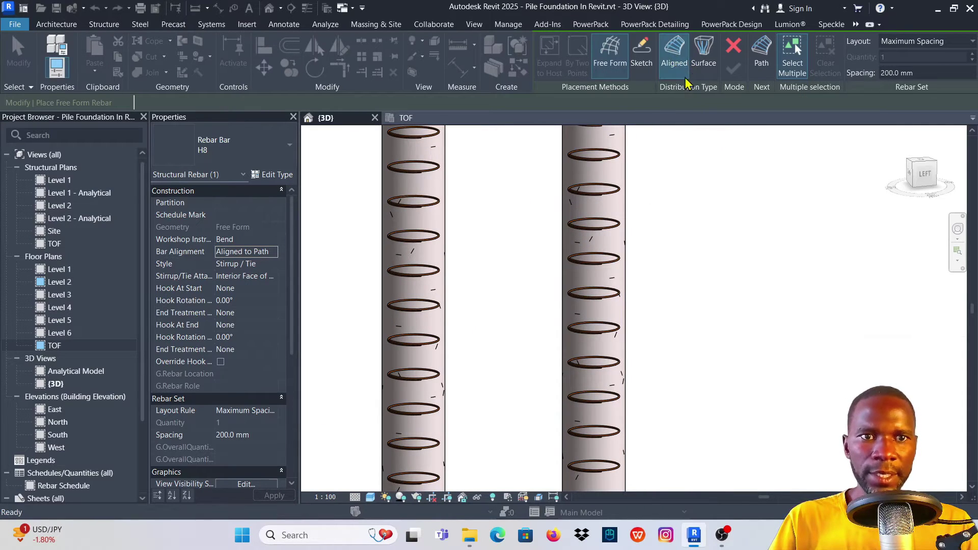
{"action": "left_click", "coordinate": [625, 207]}
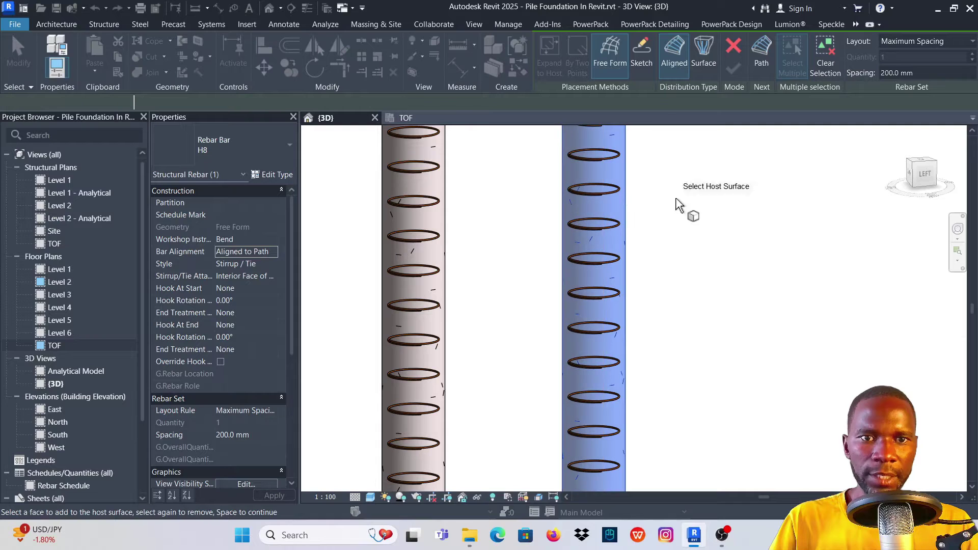
{"action": "key", "text": "space"}
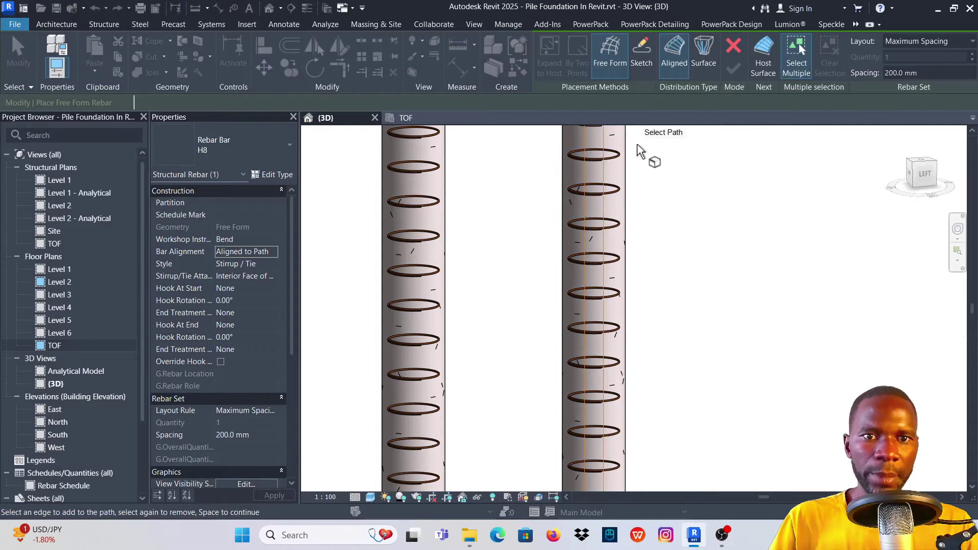
{"action": "scroll", "coordinate": [645, 160], "scroll_direction": "down", "scroll_amount": 3}
{"action": "scroll", "coordinate": [628, 294], "scroll_direction": "up", "scroll_amount": 5}
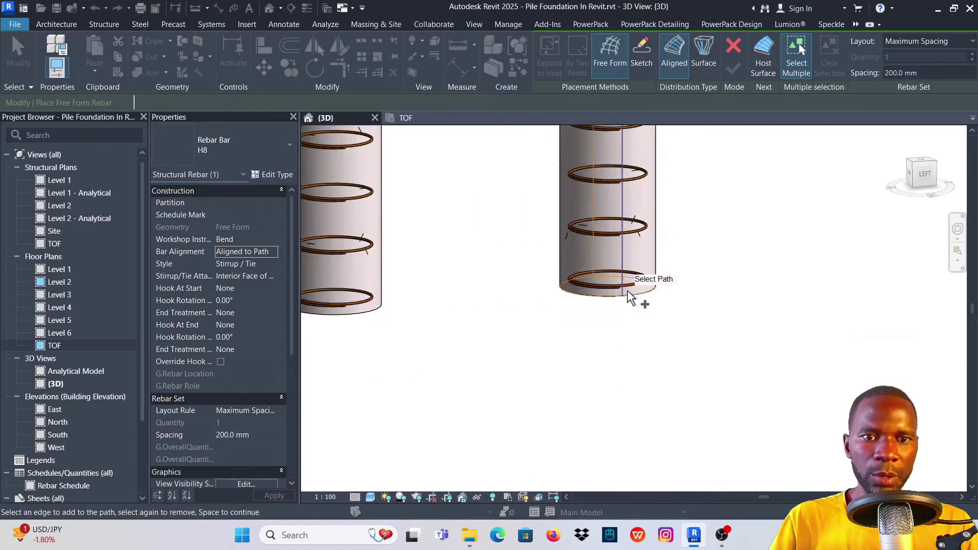
{"action": "left_click", "coordinate": [651, 292]}
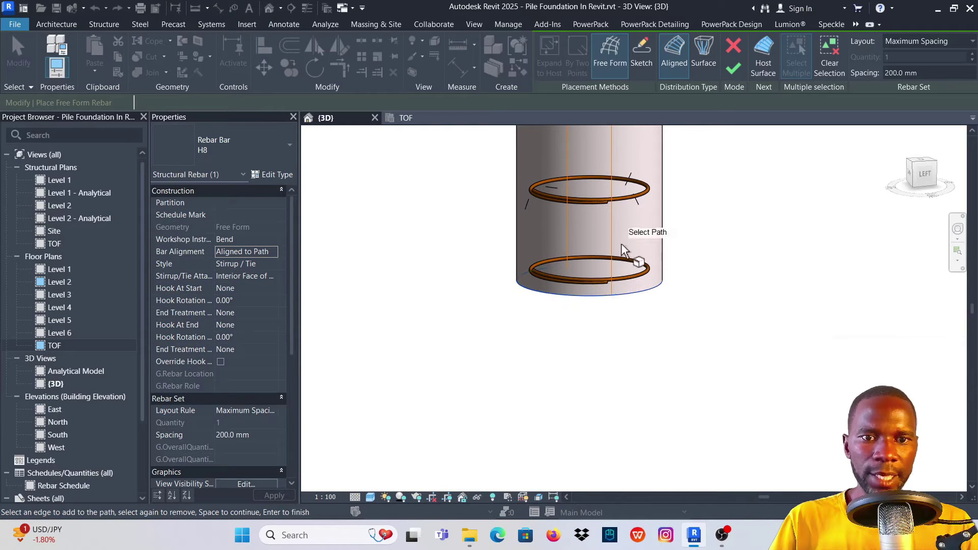
Change the rebar type to H16 and lay the bars out by Fixed Number with a quantity of 6.
{"action": "scroll", "coordinate": [592, 323], "scroll_direction": "down", "scroll_amount": 4}
{"action": "scroll", "coordinate": [622, 359], "scroll_direction": "up", "scroll_amount": 1}
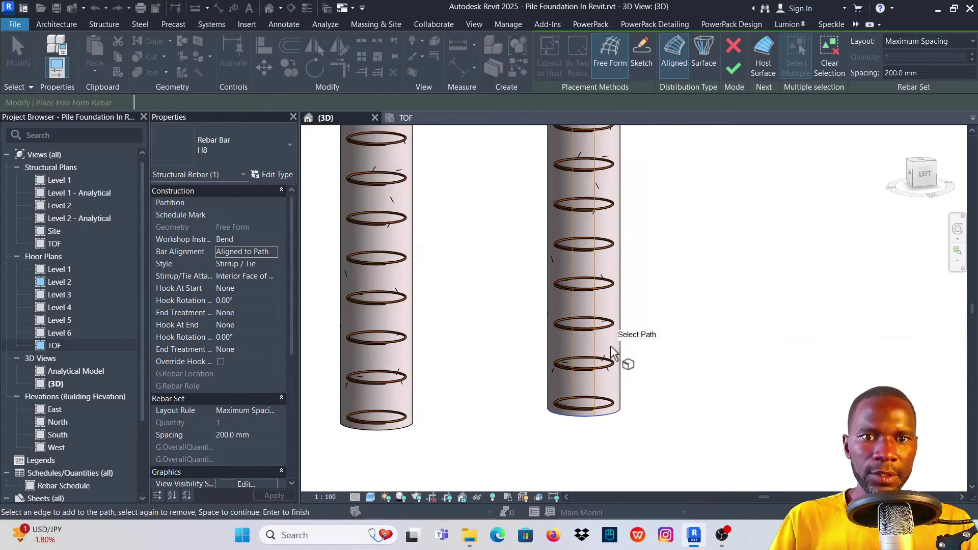
{"action": "scroll", "coordinate": [622, 376], "scroll_direction": "down", "scroll_amount": 3}
{"action": "scroll", "coordinate": [622, 372], "scroll_direction": "up", "scroll_amount": 3}
{"action": "scroll", "coordinate": [621, 367], "scroll_direction": "up", "scroll_amount": 1}
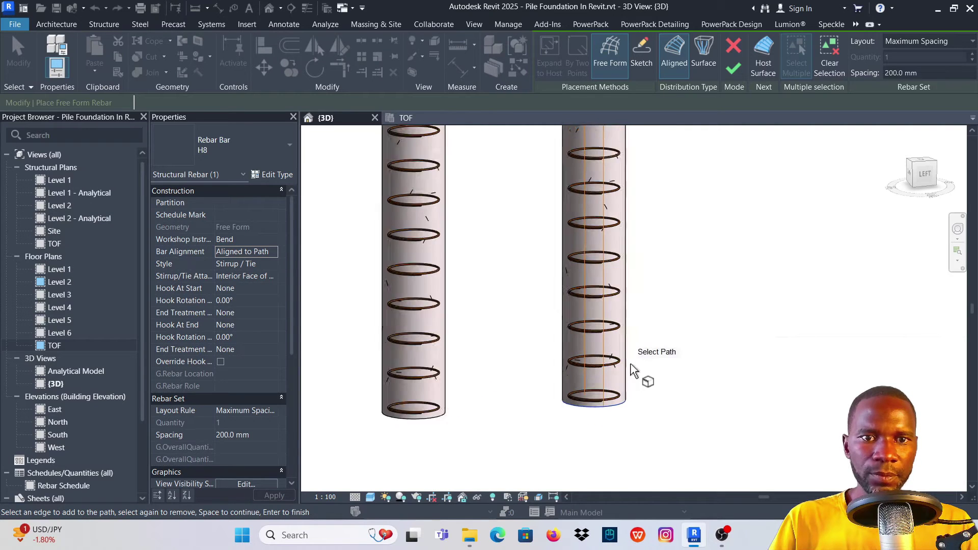
{"action": "scroll", "coordinate": [637, 371], "scroll_direction": "down", "scroll_amount": 2}
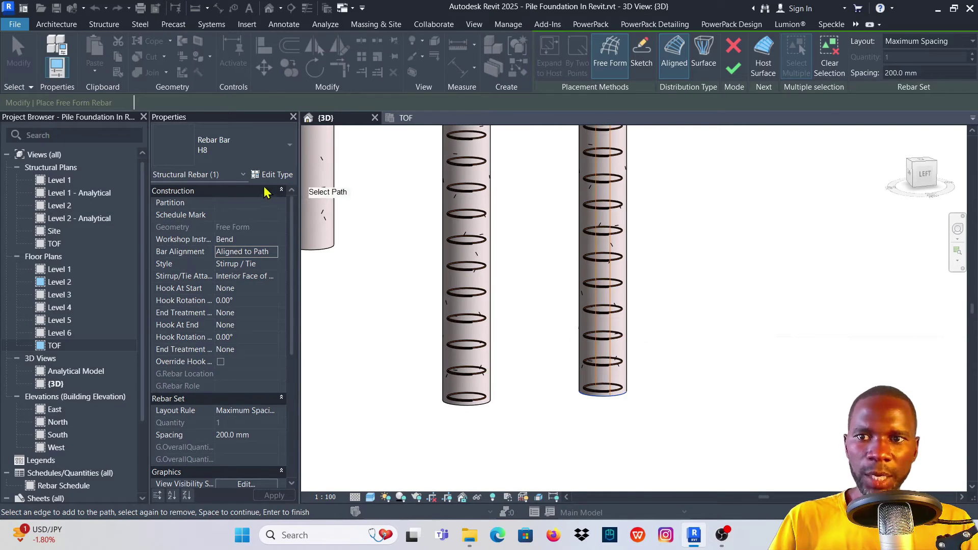
{"action": "left_click", "coordinate": [262, 148]}
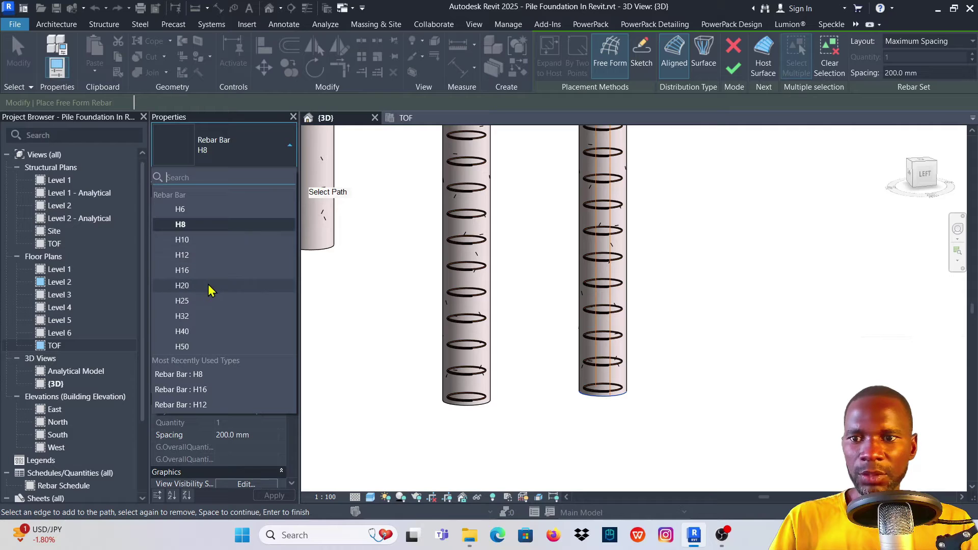
{"action": "left_click", "coordinate": [188, 271]}
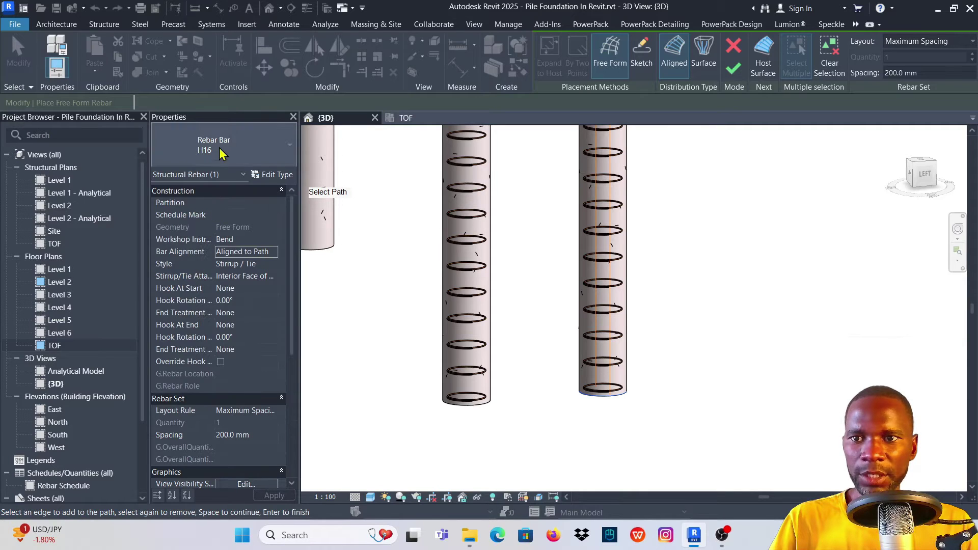
{"action": "left_click", "coordinate": [961, 42]}
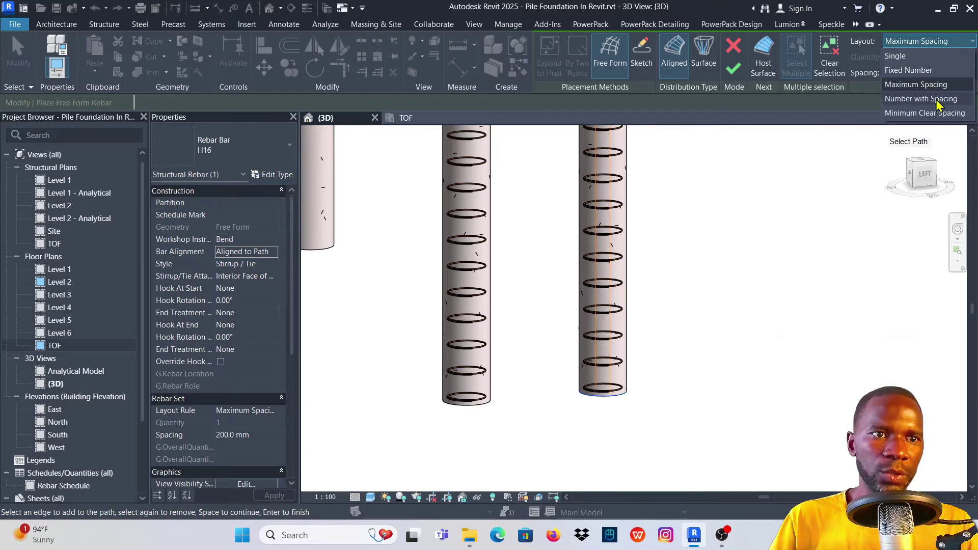
{"action": "left_click", "coordinate": [902, 71]}
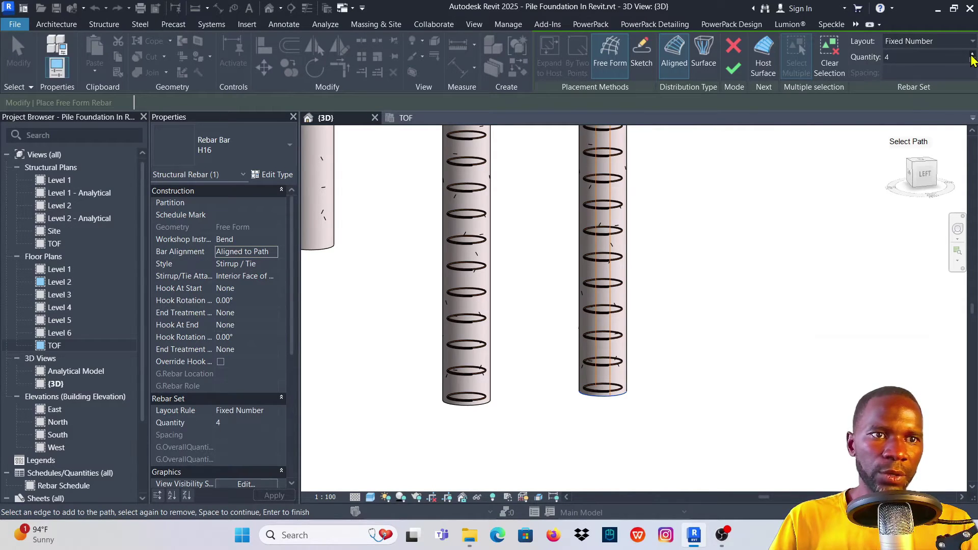
Finish placing the H16 longitudinal bars in the first pile and check the cage up close.
{"action": "scroll", "coordinate": [663, 316], "scroll_direction": "down", "scroll_amount": 3}
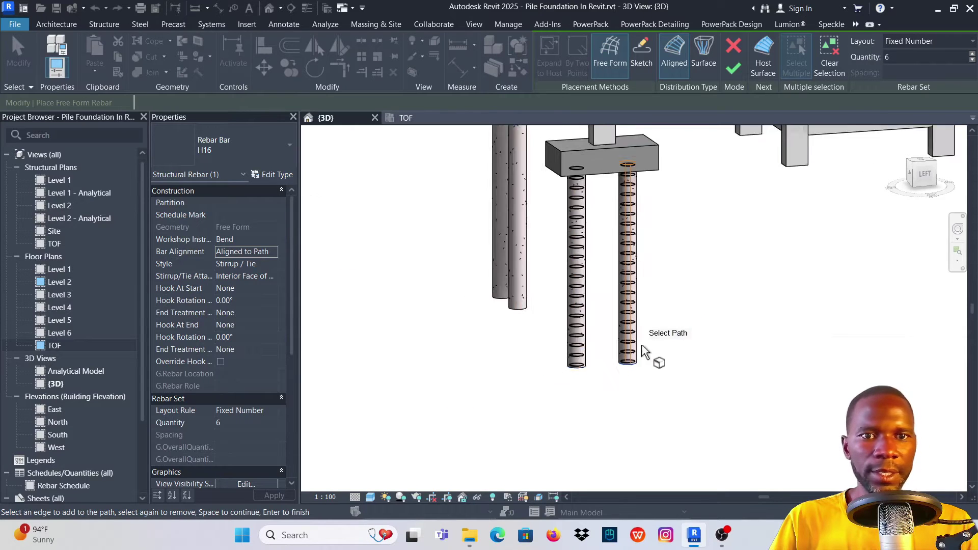
{"action": "scroll", "coordinate": [657, 212], "scroll_direction": "up", "scroll_amount": 3}
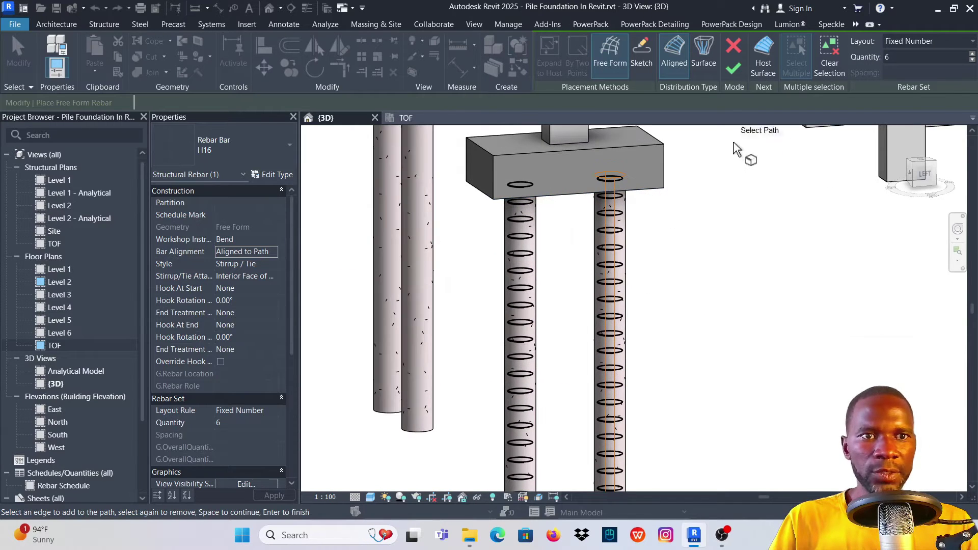
{"action": "key", "text": "space"}
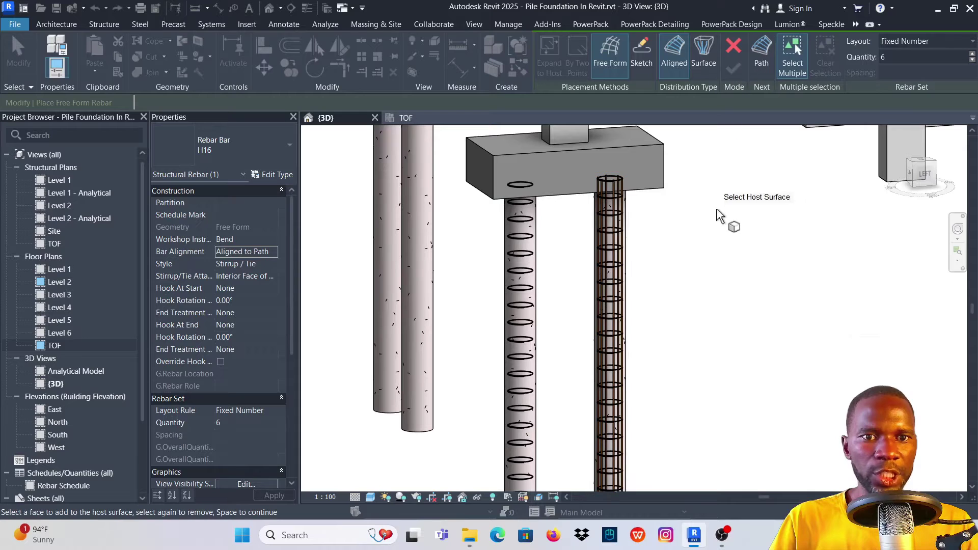
{"action": "scroll", "coordinate": [604, 197], "scroll_direction": "up", "scroll_amount": 3}
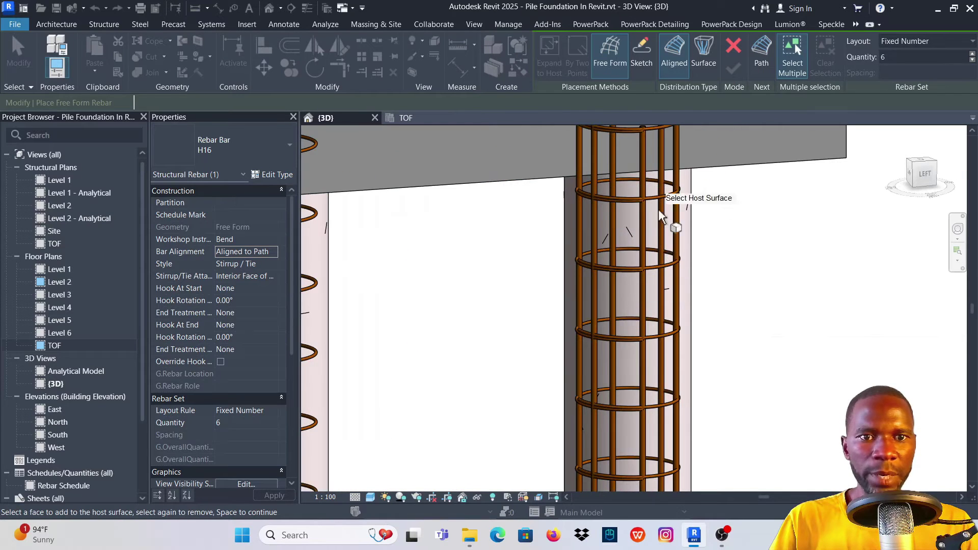
Pick both curved faces of the other pile under the cap as host surface and its bottom circular edge as path.
{"action": "scroll", "coordinate": [657, 214], "scroll_direction": "down", "scroll_amount": 3}
{"action": "scroll", "coordinate": [573, 272], "scroll_direction": "up", "scroll_amount": 3}
{"action": "scroll", "coordinate": [574, 273], "scroll_direction": "up", "scroll_amount": 2}
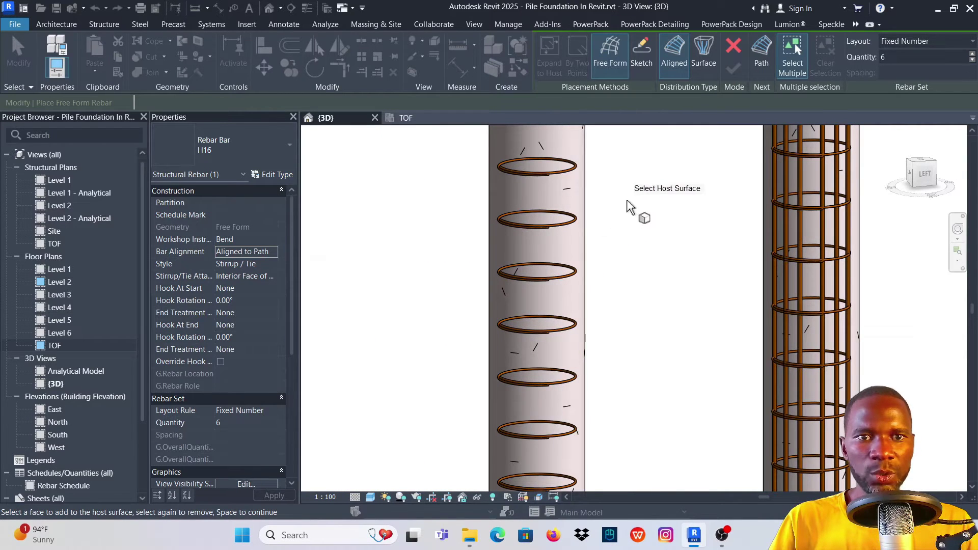
{"action": "left_click", "coordinate": [586, 188]}
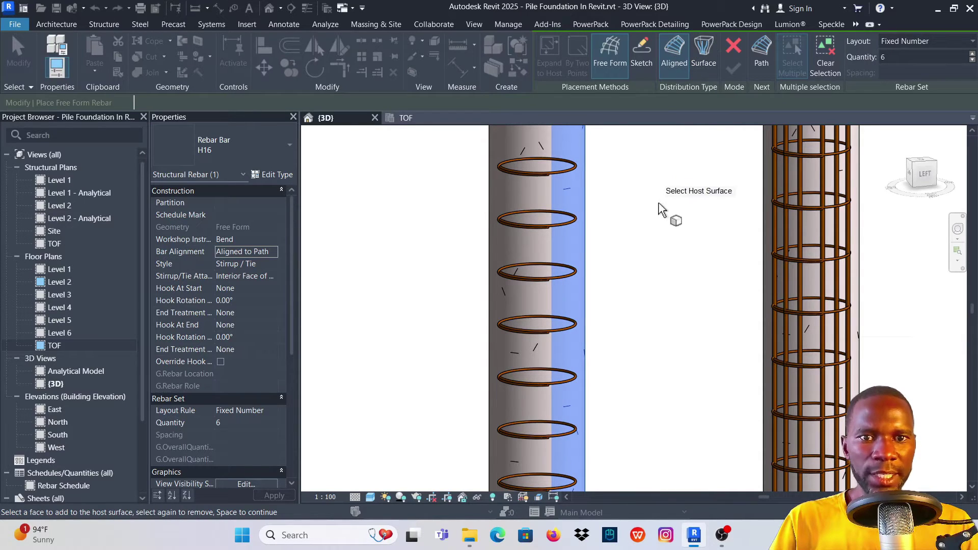
{"action": "left_click", "coordinate": [497, 201]}
{"action": "scroll", "coordinate": [526, 196], "scroll_direction": "down", "scroll_amount": 3}
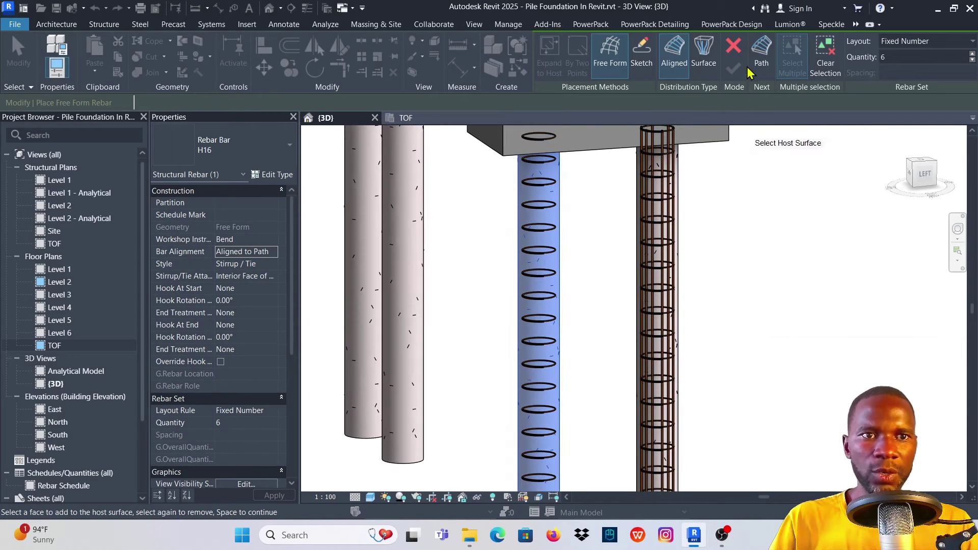
{"action": "left_click", "coordinate": [763, 49]}
{"action": "scroll", "coordinate": [535, 135], "scroll_direction": "down", "scroll_amount": 3}
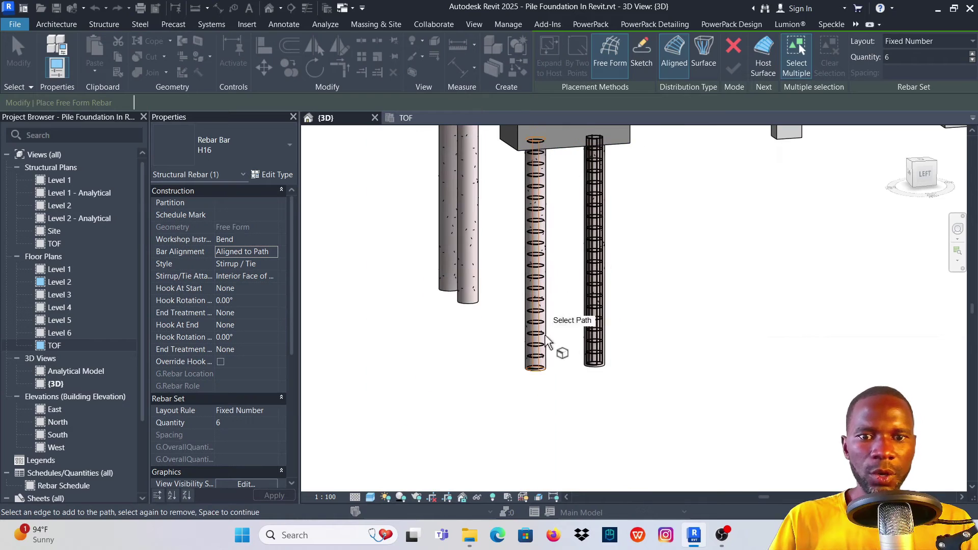
{"action": "scroll", "coordinate": [539, 385], "scroll_direction": "up", "scroll_amount": 5}
{"action": "left_click", "coordinate": [570, 350]}
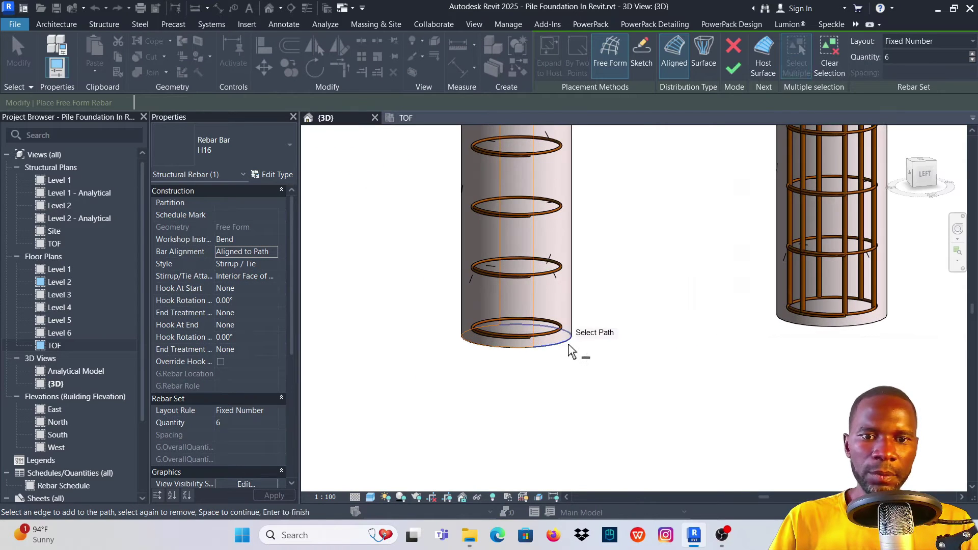
Place the six H16 longitudinal bars in this second pile and inspect the cage where it enters the cap.
{"action": "scroll", "coordinate": [520, 377], "scroll_direction": "down", "scroll_amount": 4}
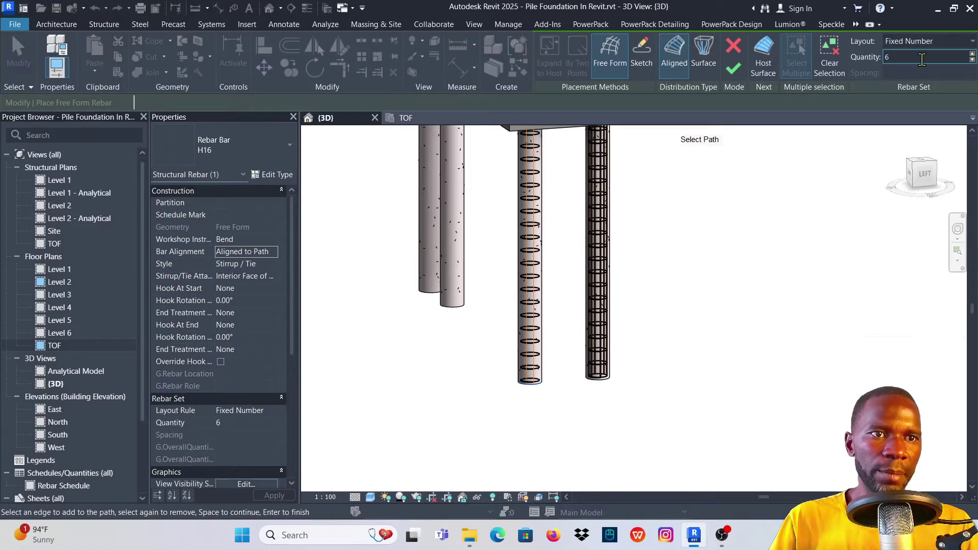
{"action": "left_click", "coordinate": [733, 76]}
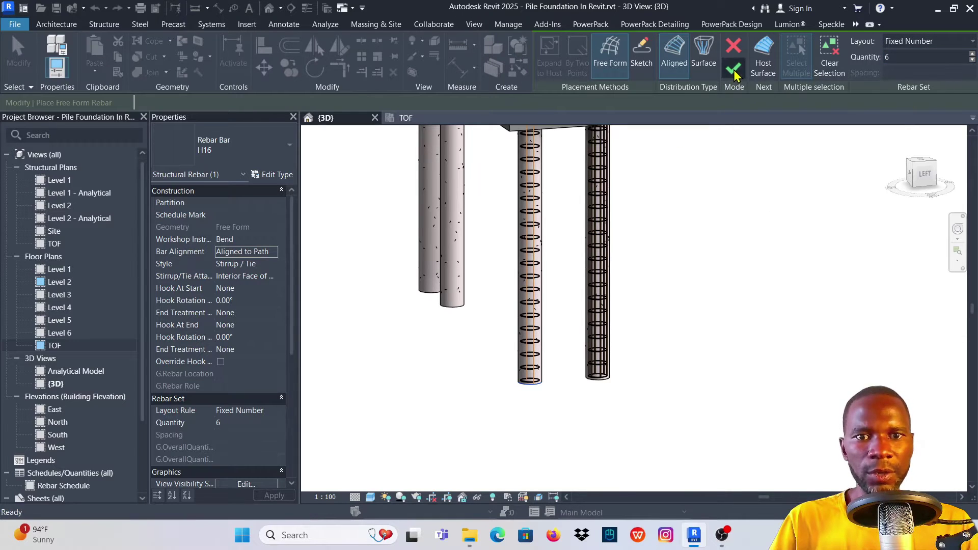
{"action": "scroll", "coordinate": [532, 344], "scroll_direction": "up", "scroll_amount": 5}
{"action": "scroll", "coordinate": [536, 347], "scroll_direction": "down", "scroll_amount": 6}
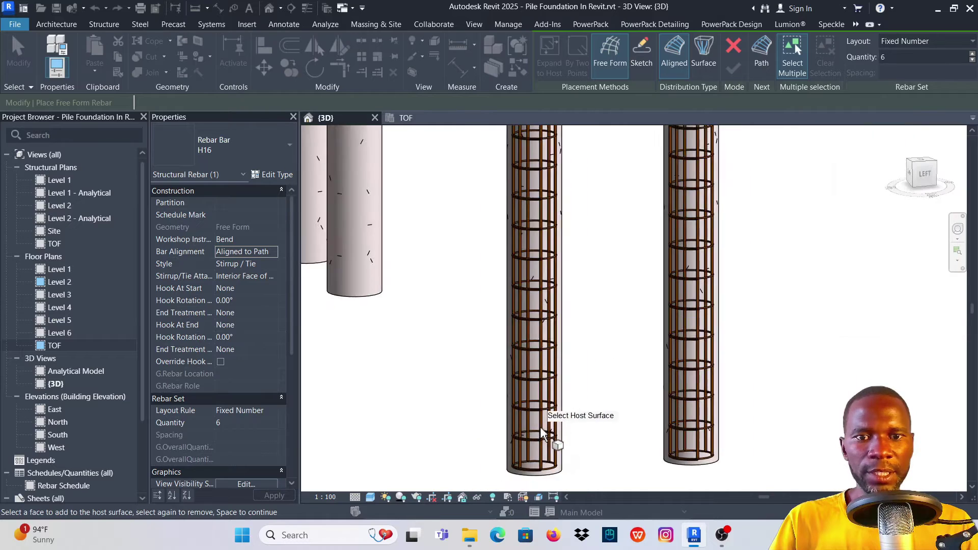
{"action": "scroll", "coordinate": [620, 225], "scroll_direction": "up", "scroll_amount": 2}
{"action": "scroll", "coordinate": [620, 224], "scroll_direction": "up", "scroll_amount": 4}
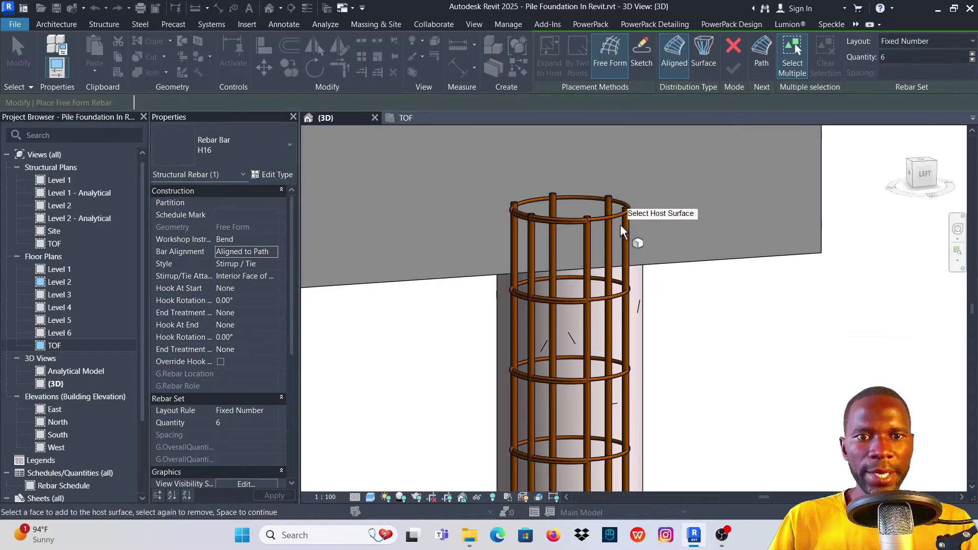
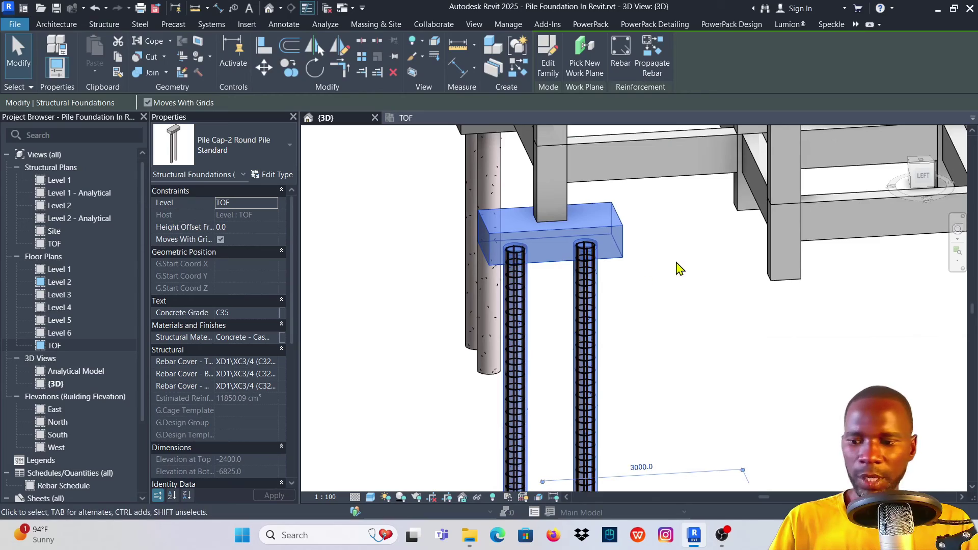
Start free form H16 rebar on the two-pile cap with aligned distribution and pick the cap's top face as host surface.
{"action": "middle_click_drag", "start_coordinate": [677, 224], "coordinate": [596, 273], "text": "shift"}
{"action": "scroll", "coordinate": [571, 223], "scroll_direction": "up", "scroll_amount": 3}
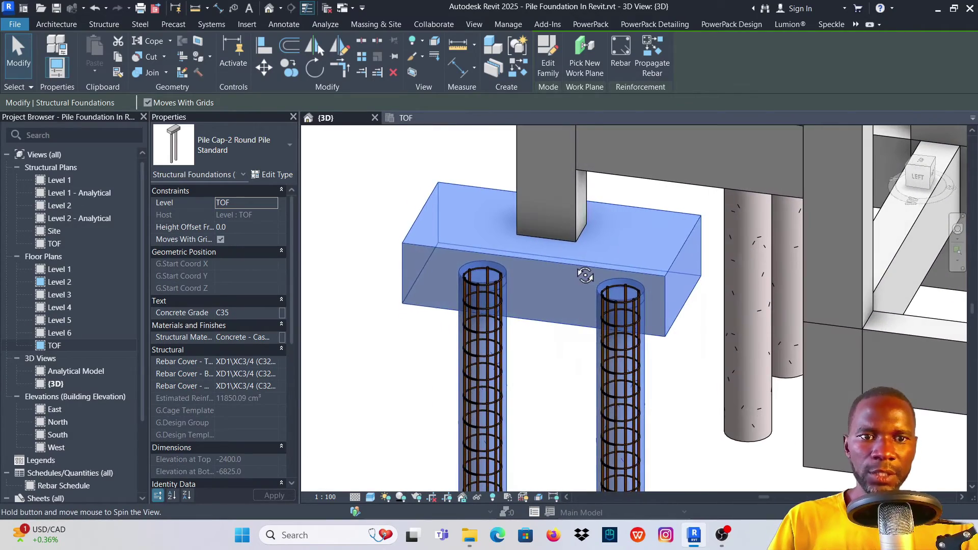
{"action": "key", "text": "Escape"}
{"action": "scroll", "coordinate": [681, 291], "scroll_direction": "up", "scroll_amount": 5}
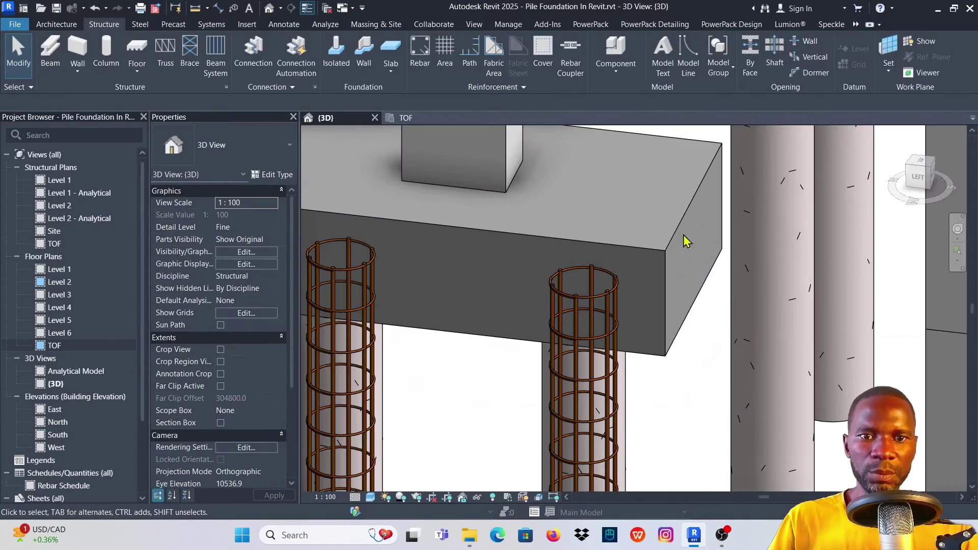
{"action": "left_click", "coordinate": [677, 252]}
{"action": "scroll", "coordinate": [606, 304], "scroll_direction": "down", "scroll_amount": 2}
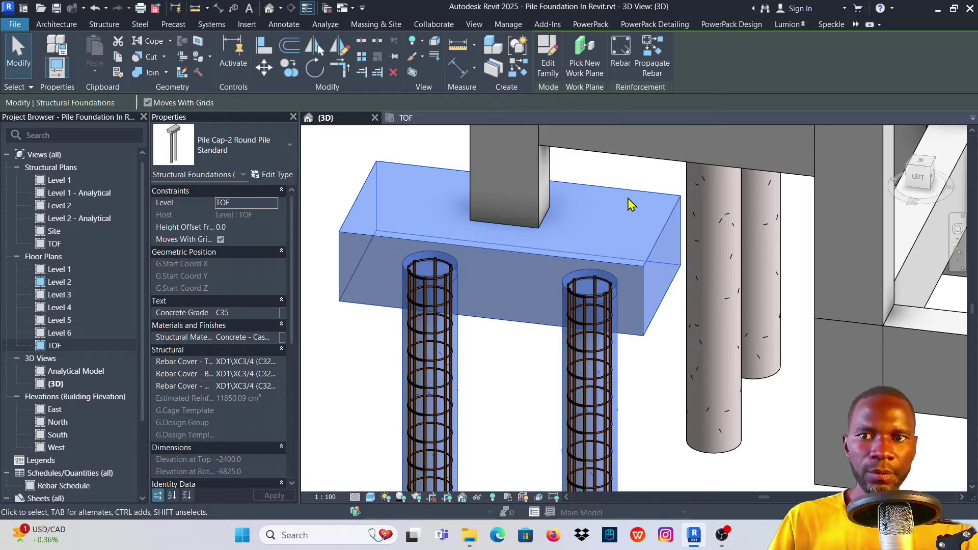
{"action": "left_click", "coordinate": [620, 51]}
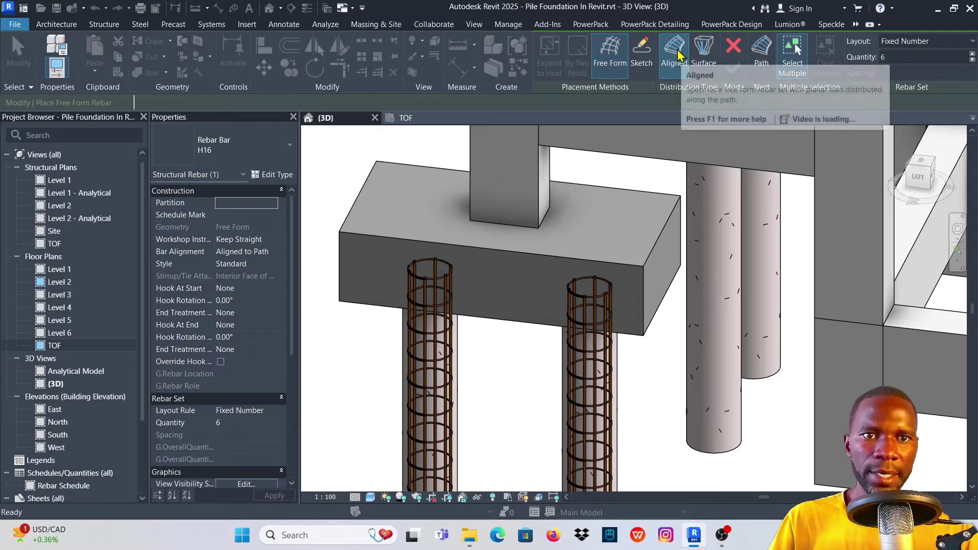
{"action": "scroll", "coordinate": [535, 293], "scroll_direction": "up", "scroll_amount": 2}
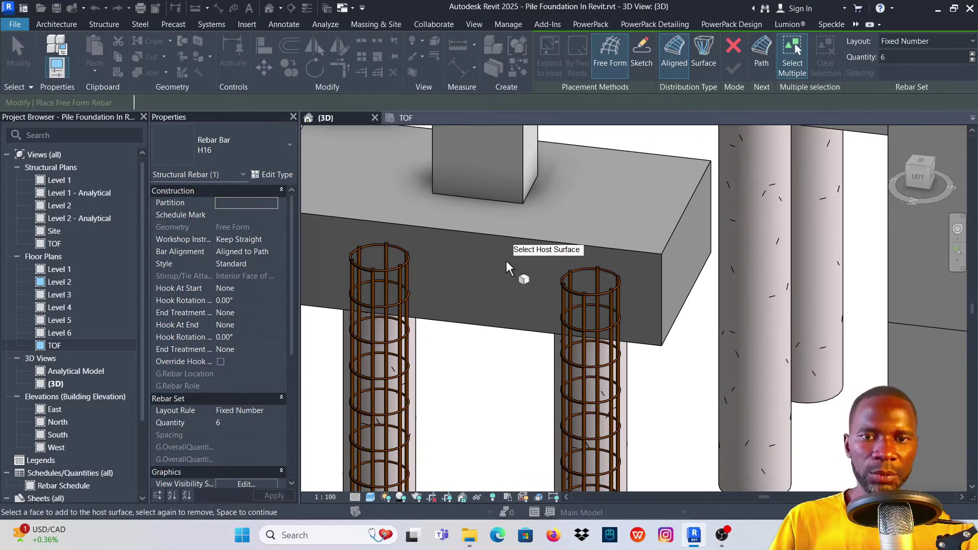
{"action": "scroll", "coordinate": [503, 244], "scroll_direction": "down", "scroll_amount": 2}
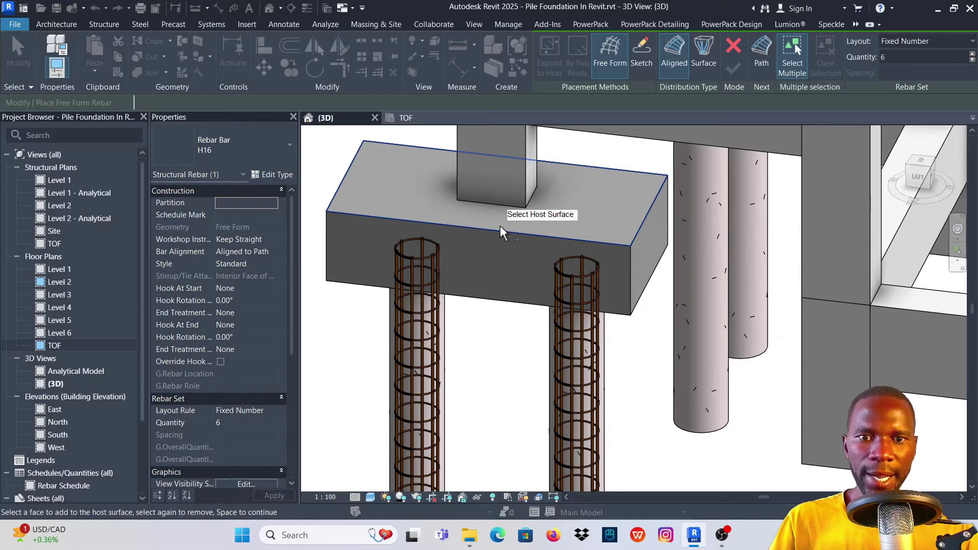
{"action": "left_click", "coordinate": [500, 226]}
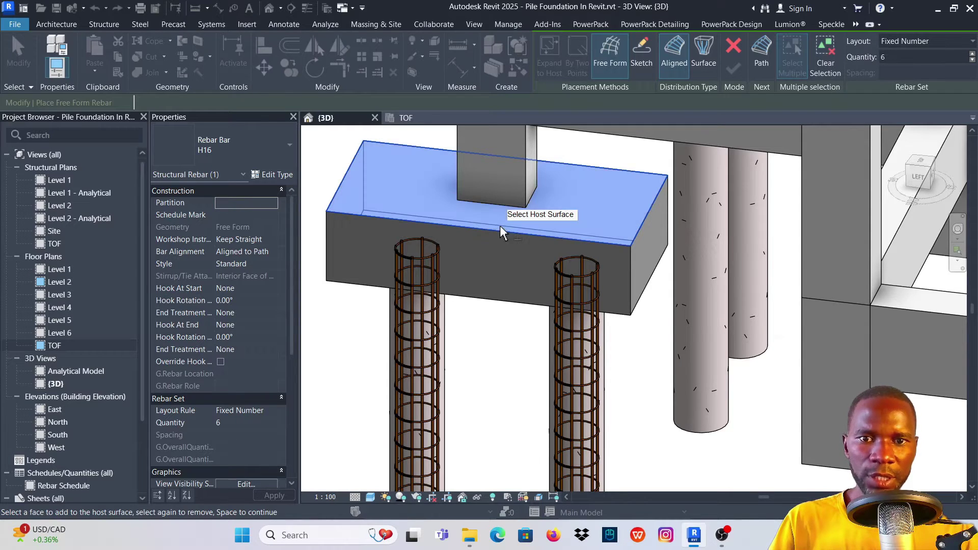
Pick the long top edge of the pile cap as the distribution path for the top bars.
{"action": "scroll", "coordinate": [475, 224], "scroll_direction": "down", "scroll_amount": 1}
{"action": "scroll", "coordinate": [476, 226], "scroll_direction": "down", "scroll_amount": 1}
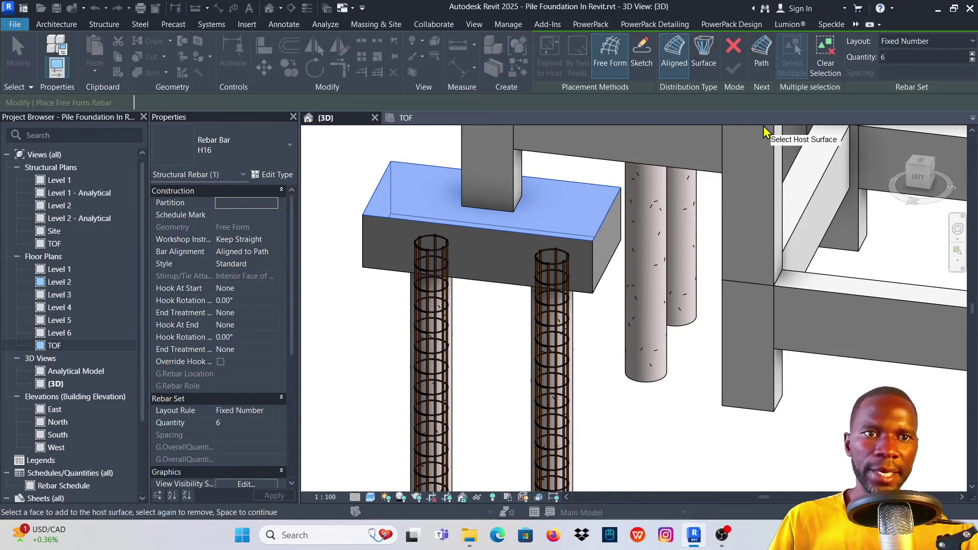
{"action": "left_click", "coordinate": [765, 61]}
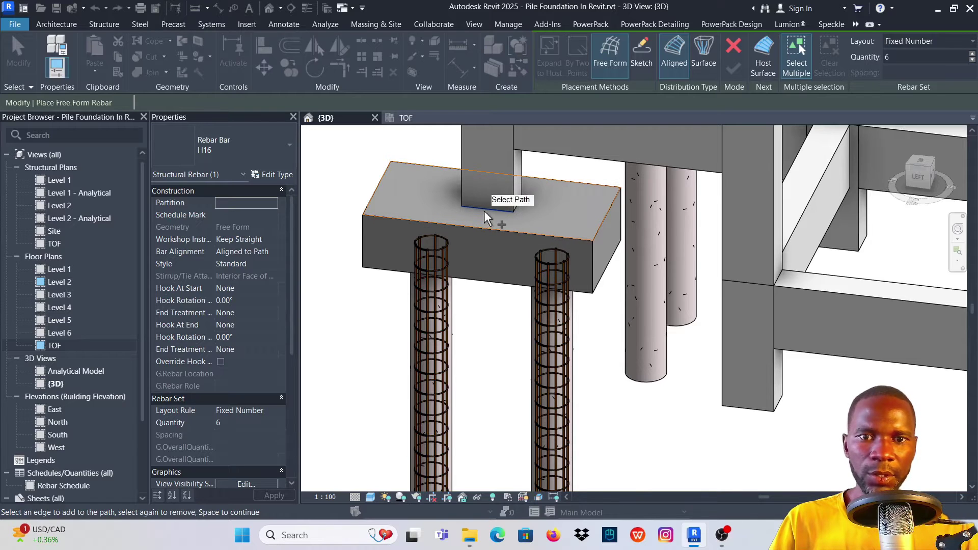
{"action": "scroll", "coordinate": [539, 234], "scroll_direction": "up", "scroll_amount": 2}
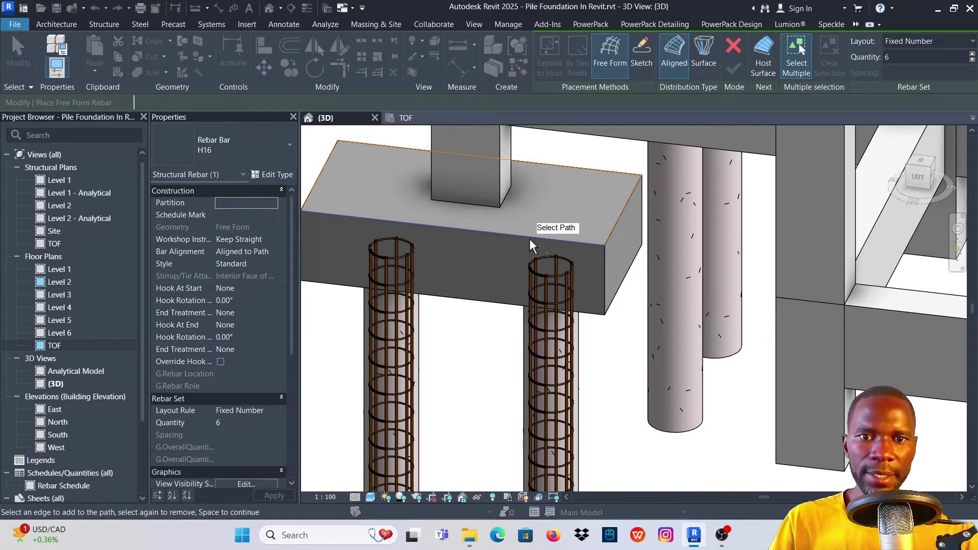
{"action": "left_click", "coordinate": [530, 239]}
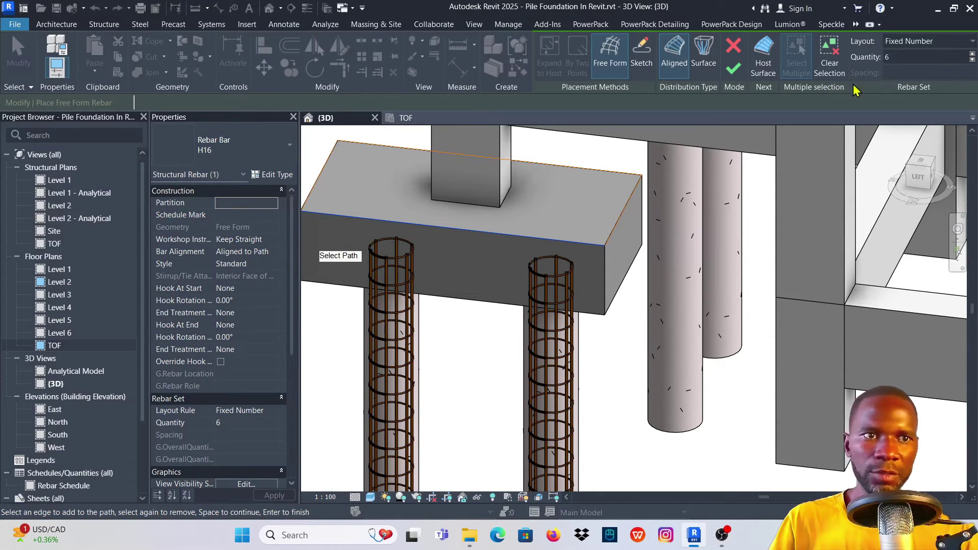
Lay the bars out by Maximum Spacing at 200 mm and place them across the cap's top face.
{"action": "left_click", "coordinate": [956, 43]}
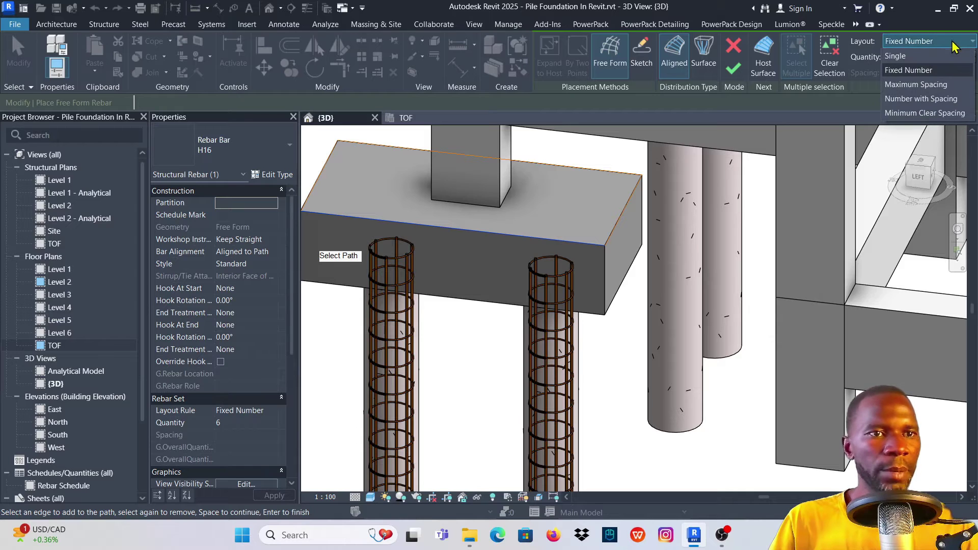
{"action": "left_click", "coordinate": [916, 85]}
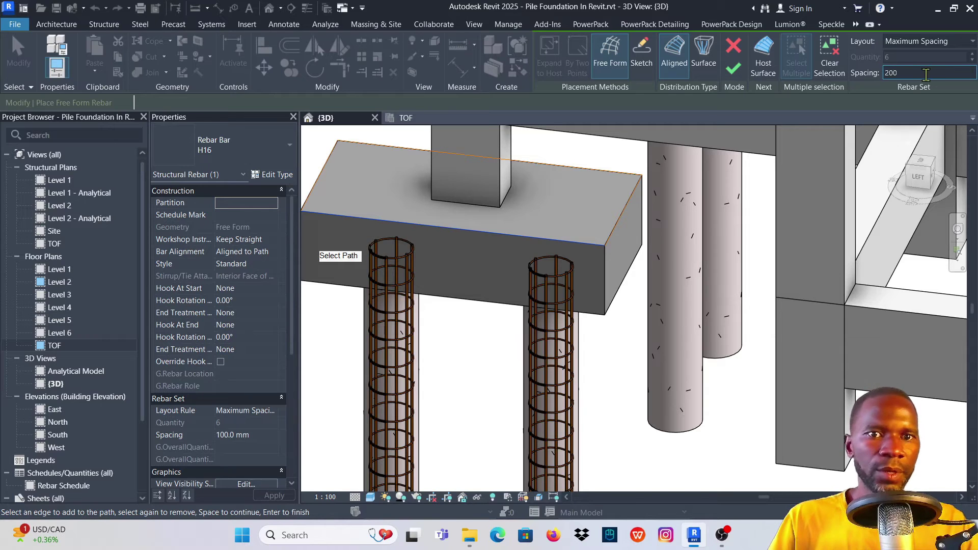
{"action": "key", "text": "Return"}
{"action": "scroll", "coordinate": [608, 272], "scroll_direction": "down", "scroll_amount": 2}
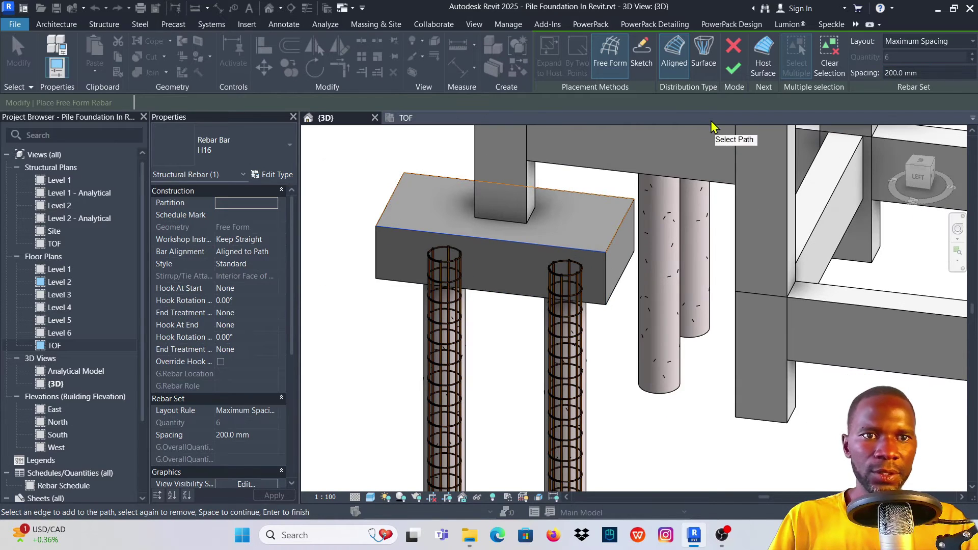
{"action": "left_click", "coordinate": [764, 56]}
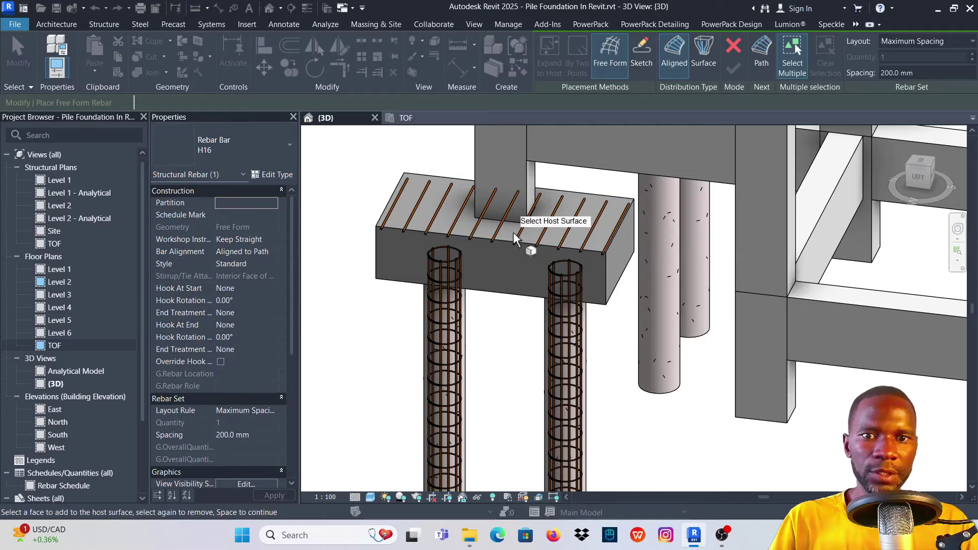
Pick the cap's top face as host surface again and its short end edge as path for the crossing bars.
{"action": "scroll", "coordinate": [515, 238], "scroll_direction": "up", "scroll_amount": 1}
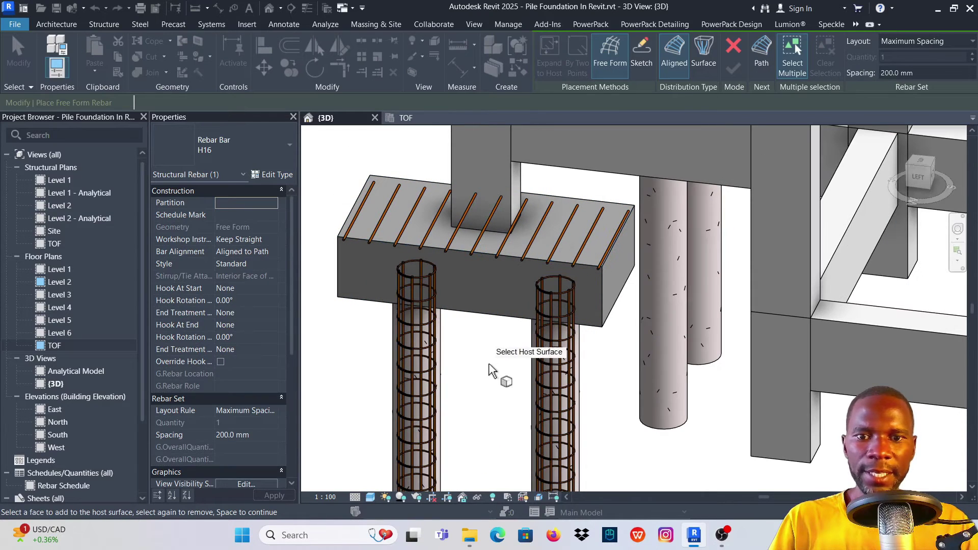
{"action": "left_click", "coordinate": [568, 203]}
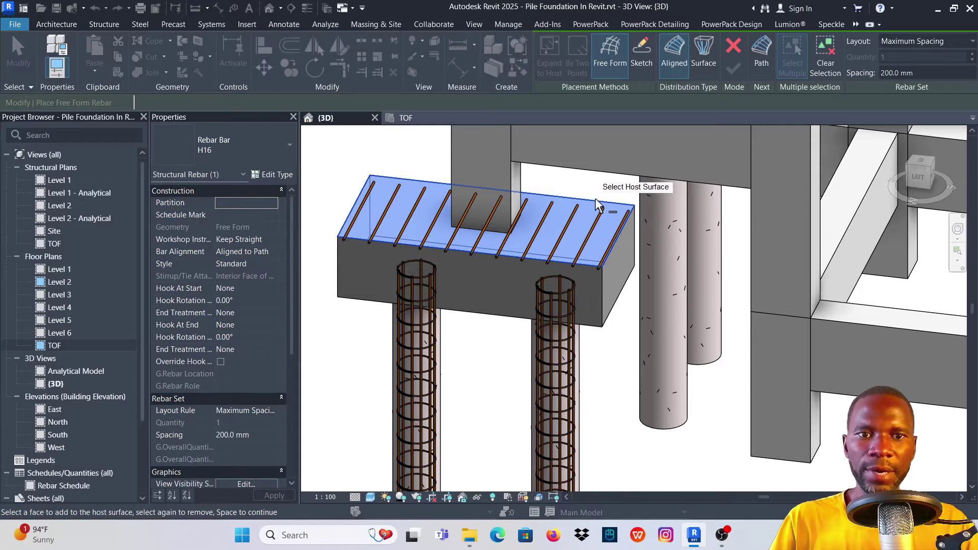
{"action": "left_click", "coordinate": [761, 51]}
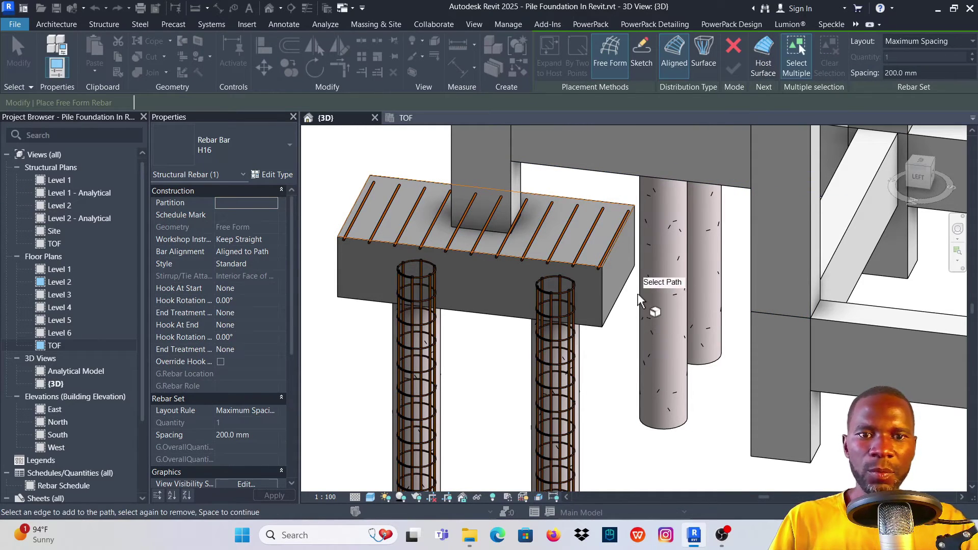
{"action": "scroll", "coordinate": [639, 224], "scroll_direction": "up", "scroll_amount": 2}
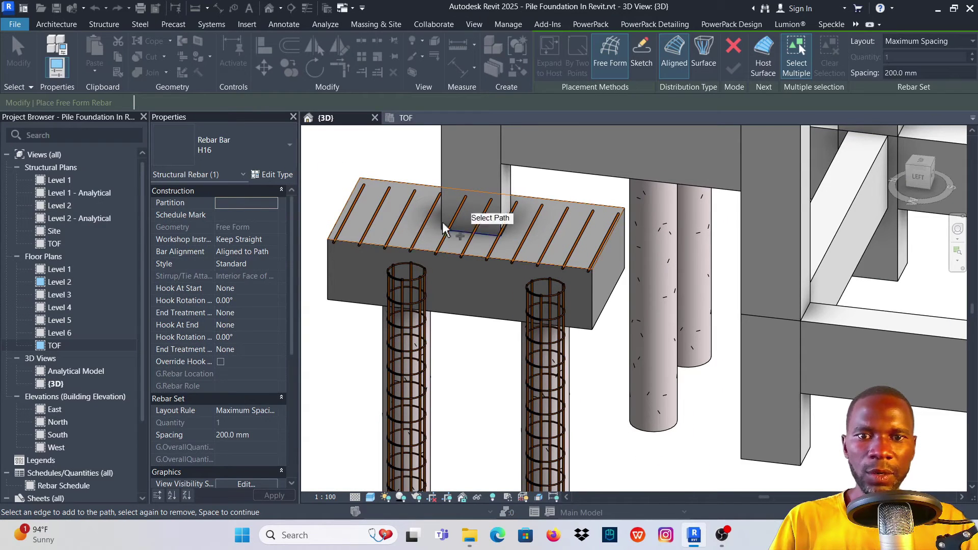
{"action": "scroll", "coordinate": [624, 234], "scroll_direction": "up", "scroll_amount": 1}
{"action": "scroll", "coordinate": [623, 229], "scroll_direction": "up", "scroll_amount": 2}
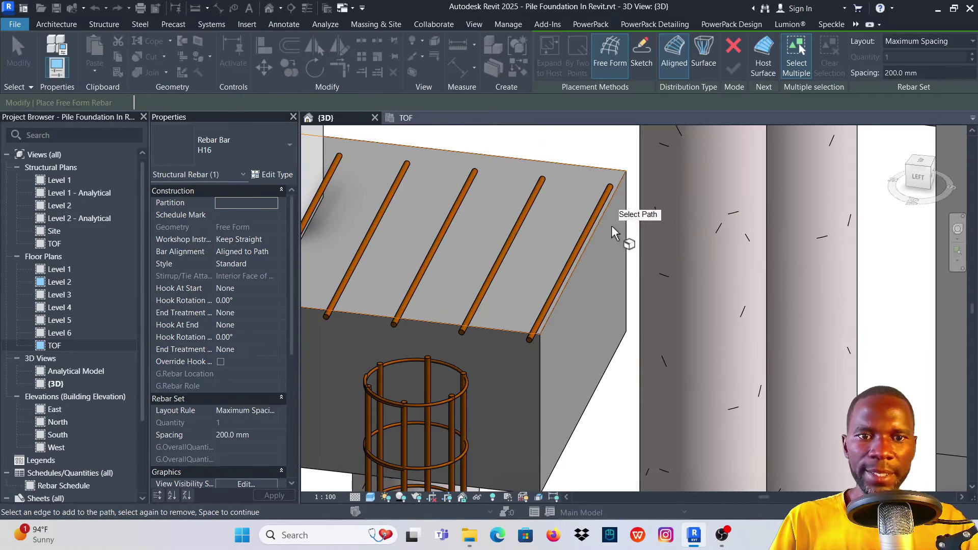
{"action": "left_click", "coordinate": [602, 215]}
Place the lengthwise H16 bars at 200 mm maximum spacing to complete the top mesh.
{"action": "scroll", "coordinate": [571, 245], "scroll_direction": "down", "scroll_amount": 1}
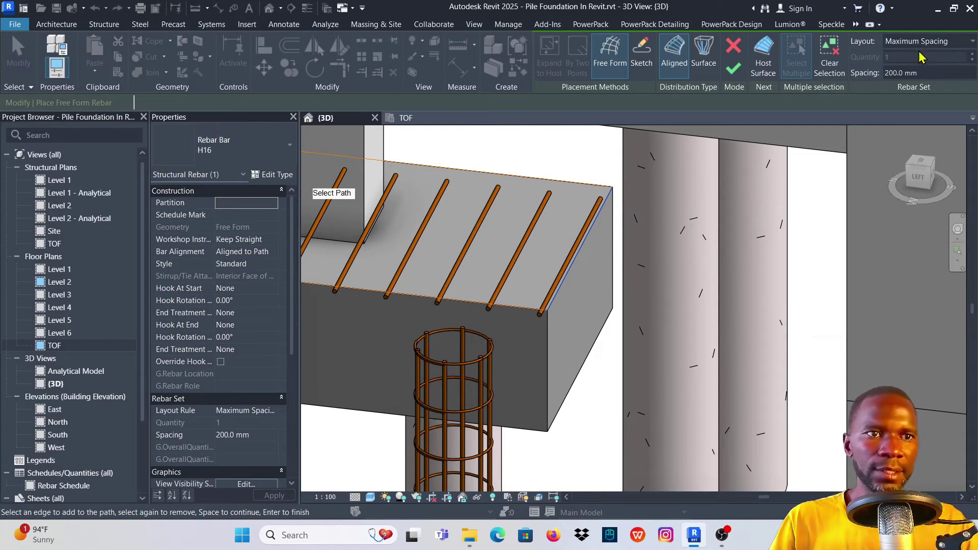
{"action": "scroll", "coordinate": [608, 286], "scroll_direction": "down", "scroll_amount": 1}
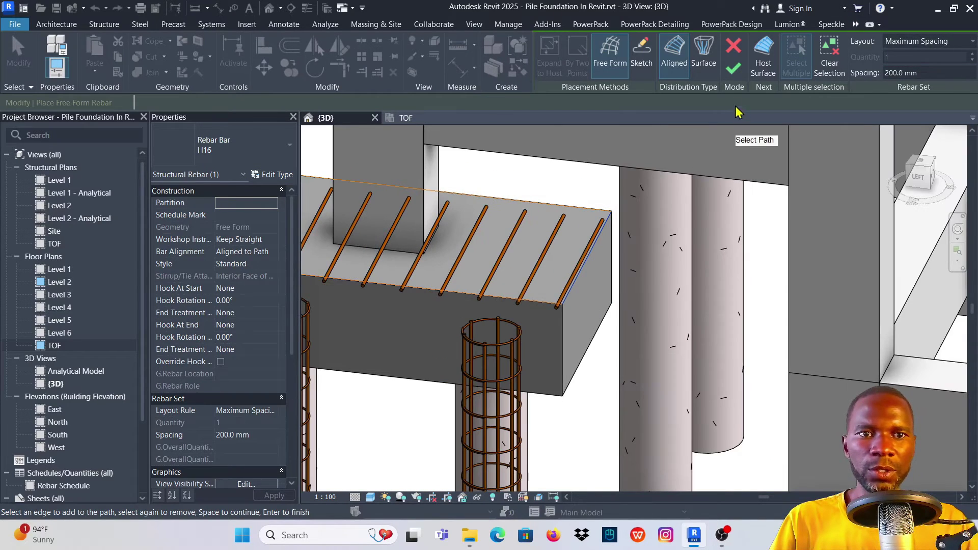
{"action": "left_click", "coordinate": [735, 76]}
{"action": "scroll", "coordinate": [586, 283], "scroll_direction": "down", "scroll_amount": 2}
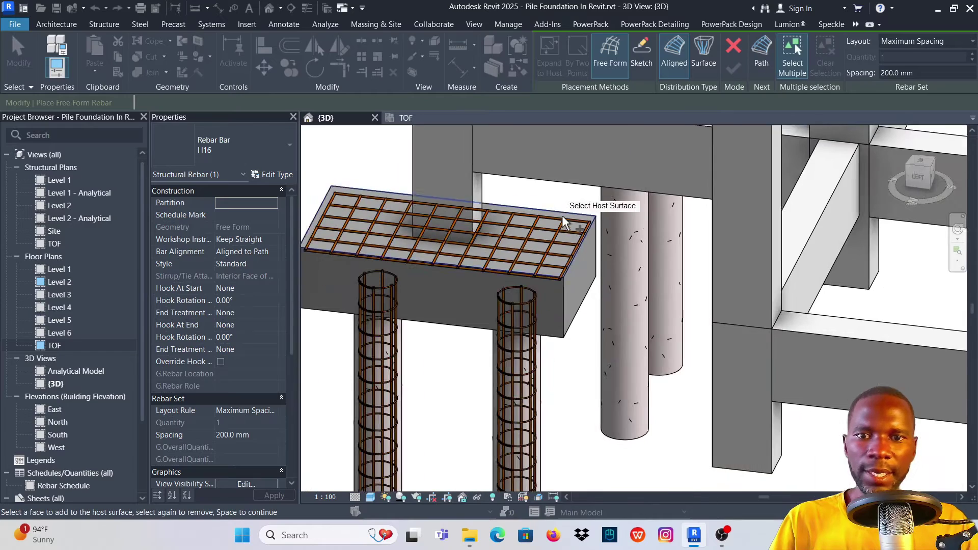
Place H16 bars at 200 mm maximum spacing on the cap's bottom face, using its long bottom edge as path.
{"action": "middle_click_drag", "start_coordinate": [479, 354], "coordinate": [468, 305], "text": "shift"}
{"action": "scroll", "coordinate": [469, 306], "scroll_direction": "up", "scroll_amount": 3}
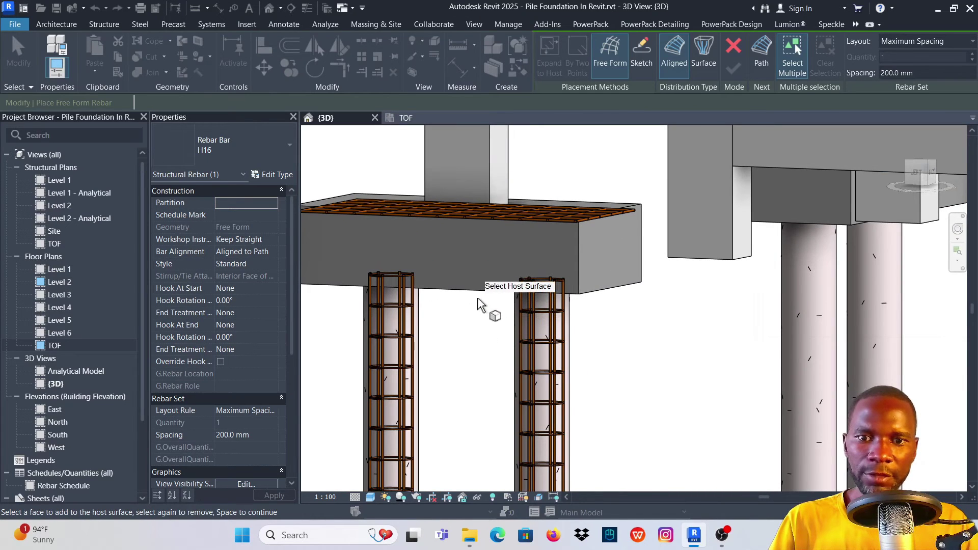
{"action": "left_click", "coordinate": [509, 300]}
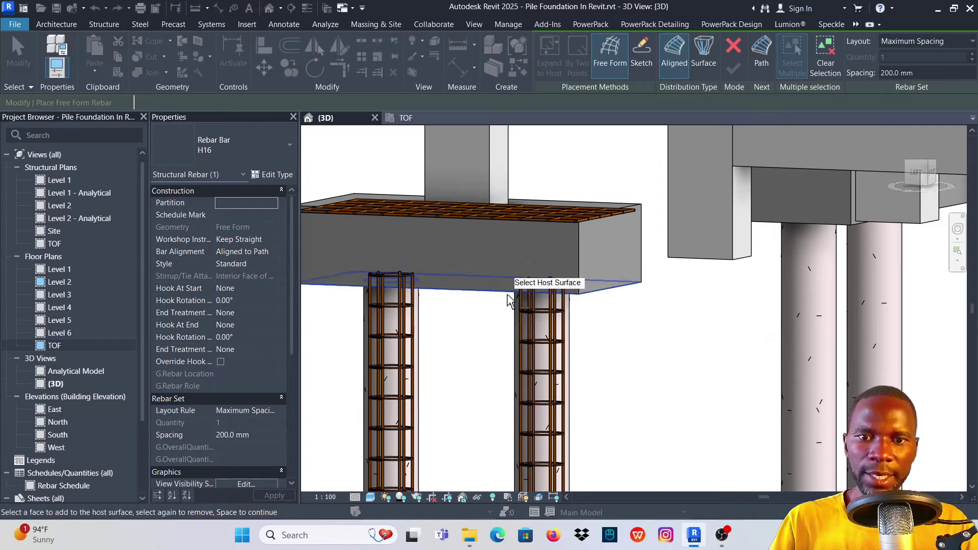
{"action": "scroll", "coordinate": [509, 300], "scroll_direction": "down", "scroll_amount": 2}
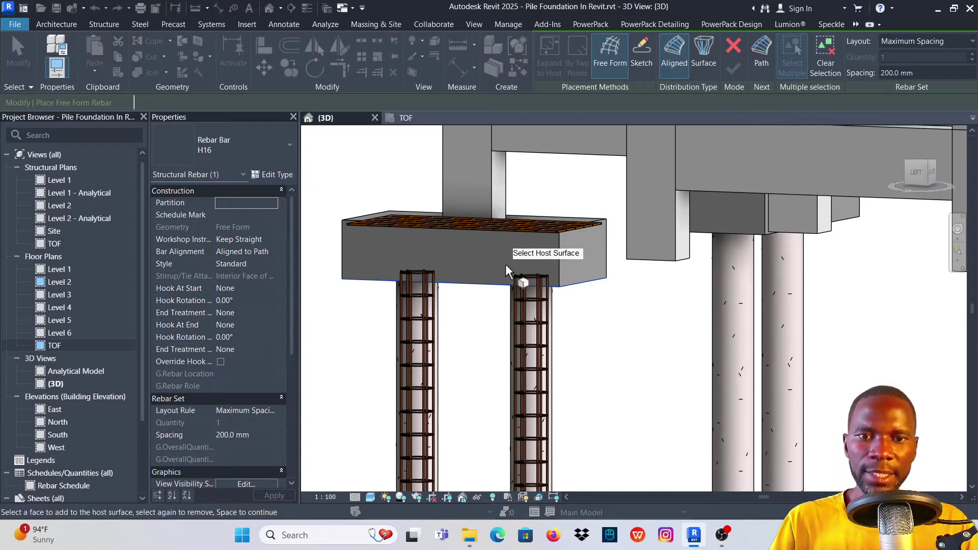
{"action": "left_click", "coordinate": [763, 62]}
{"action": "scroll", "coordinate": [584, 300], "scroll_direction": "up", "scroll_amount": 1}
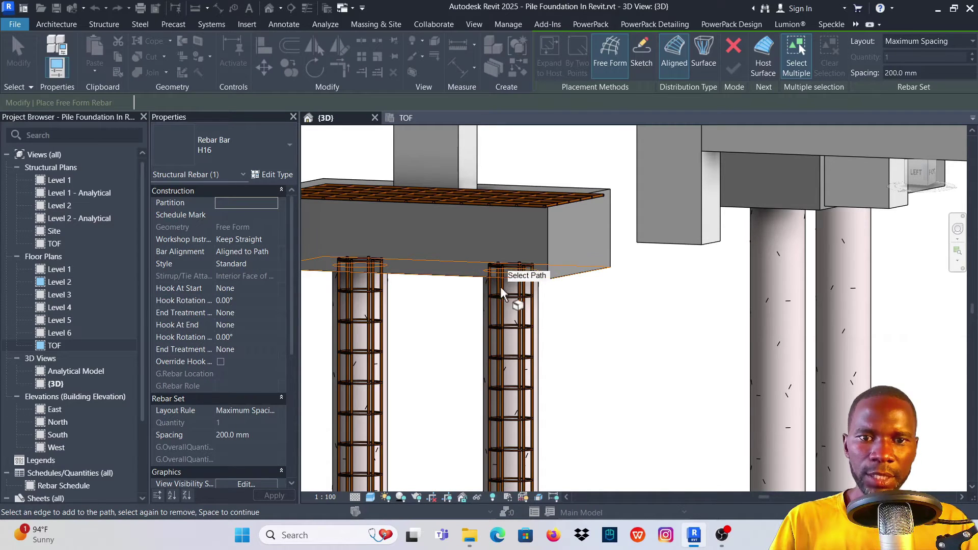
{"action": "left_click", "coordinate": [456, 281]}
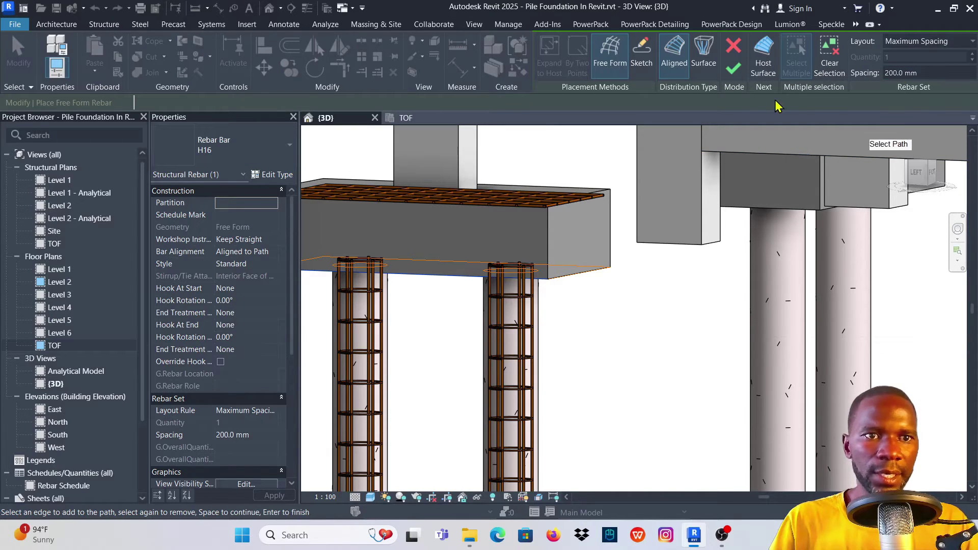
{"action": "left_click", "coordinate": [764, 55]}
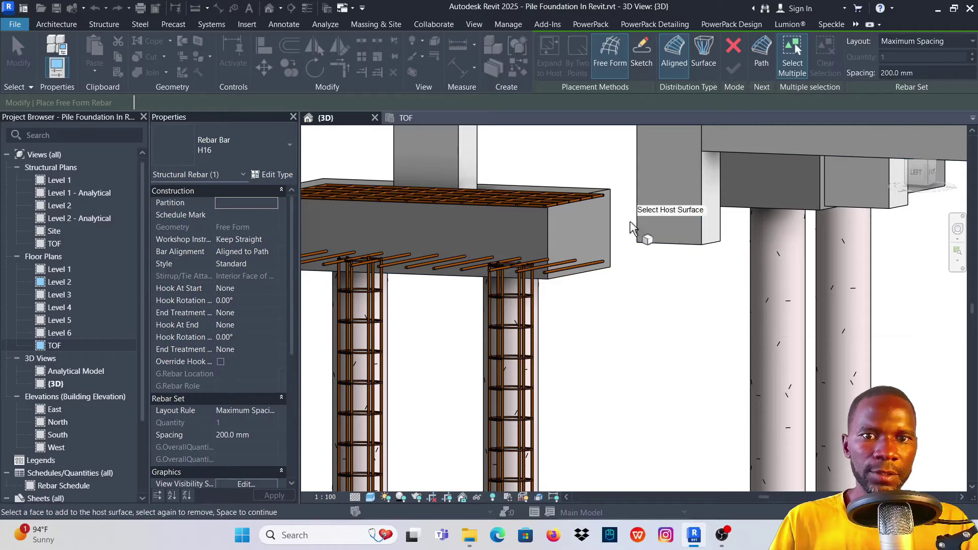
{"action": "scroll", "coordinate": [581, 250], "scroll_direction": "down", "scroll_amount": 2}
{"action": "scroll", "coordinate": [609, 275], "scroll_direction": "up", "scroll_amount": 5}
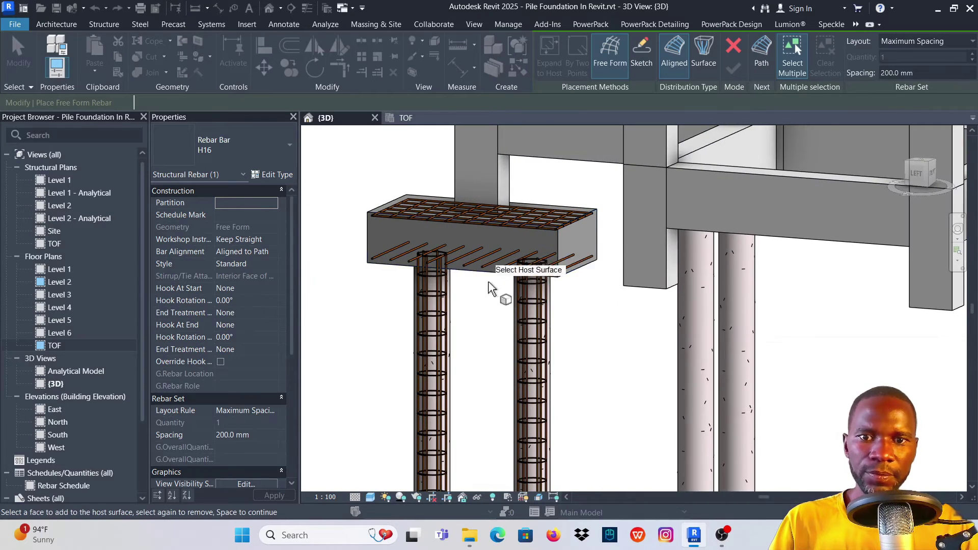
{"action": "left_click", "coordinate": [490, 270]}
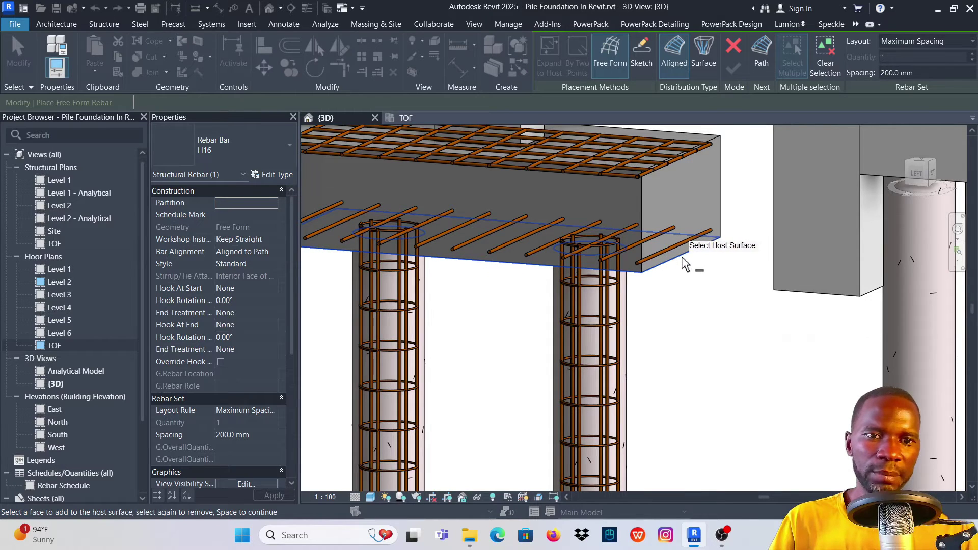
{"action": "scroll", "coordinate": [698, 278], "scroll_direction": "up", "scroll_amount": 1}
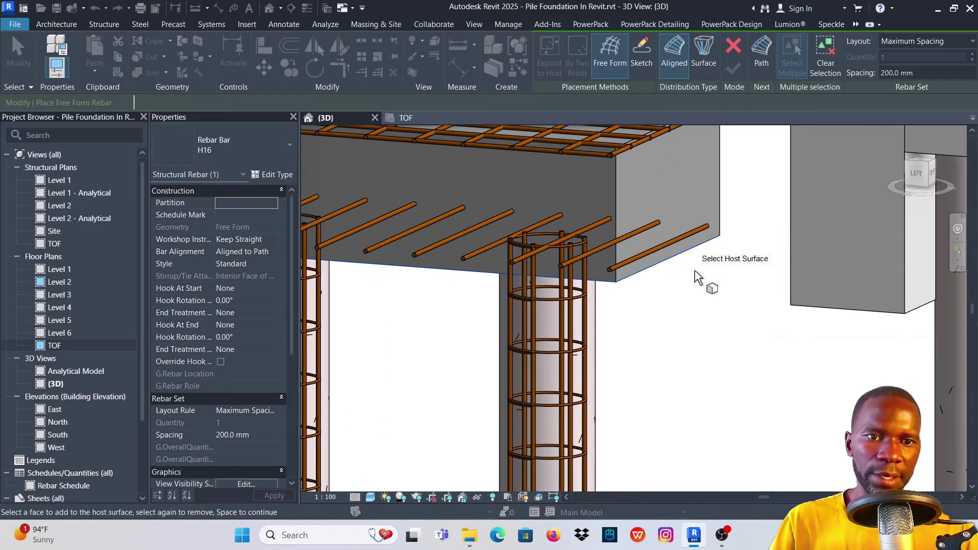
{"action": "left_click", "coordinate": [691, 262]}
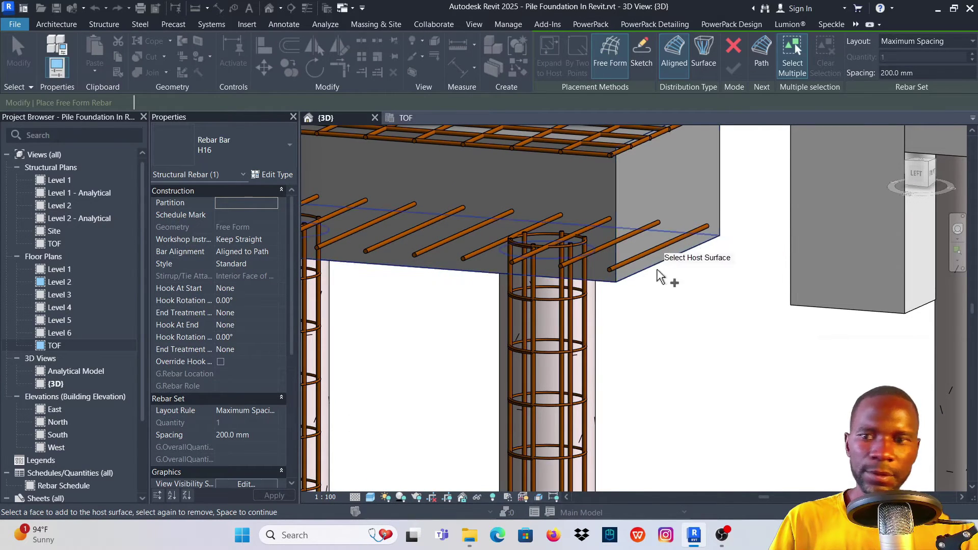
{"action": "scroll", "coordinate": [660, 265], "scroll_direction": "down", "scroll_amount": 1}
{"action": "scroll", "coordinate": [672, 237], "scroll_direction": "up", "scroll_amount": 1}
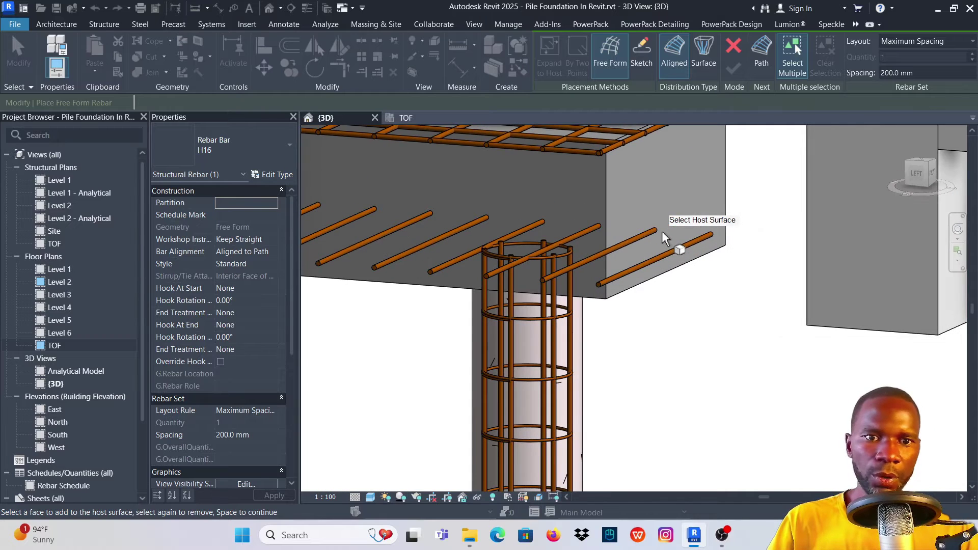
{"action": "scroll", "coordinate": [704, 242], "scroll_direction": "down", "scroll_amount": 1}
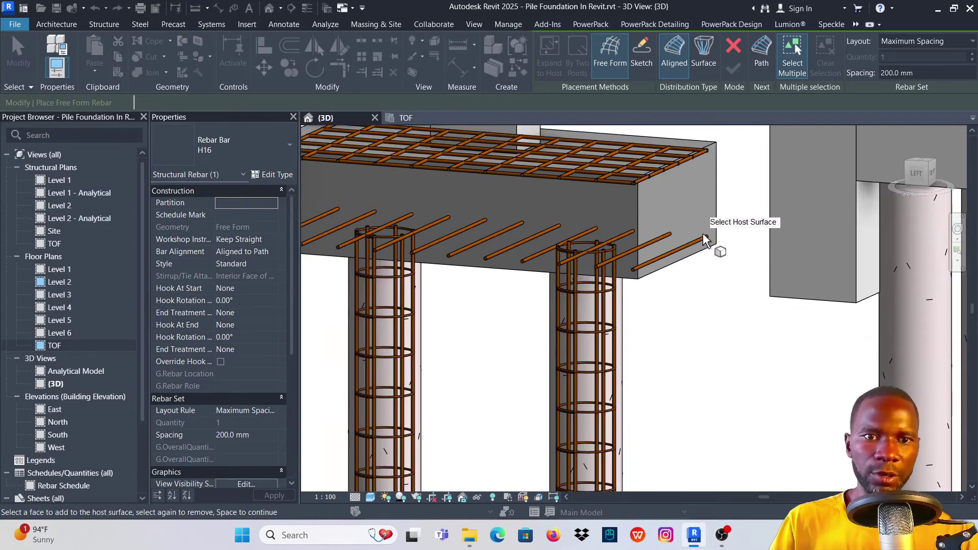
{"action": "key", "text": "Escape"}
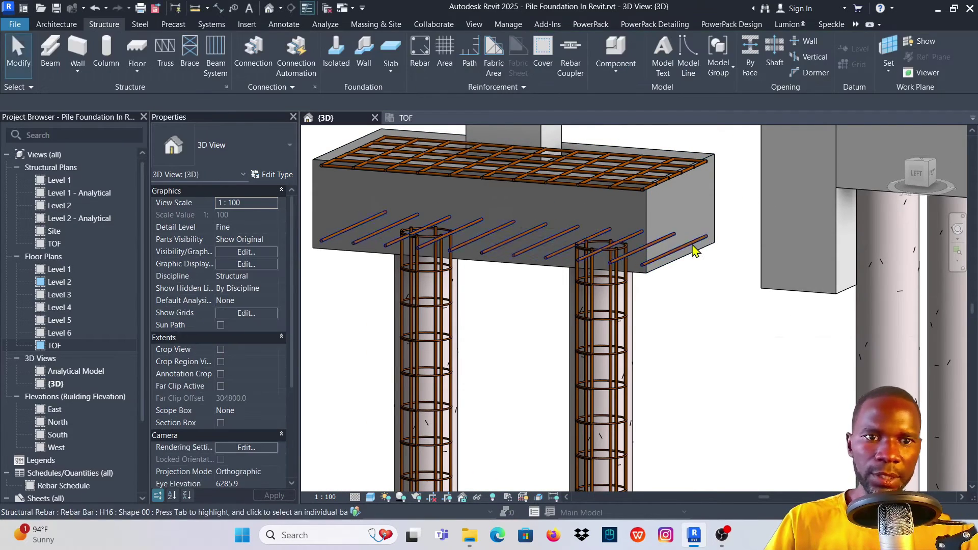
Start free-form H16 rebar in the pile cap and pick the cap's bottom face as host surface.
{"action": "scroll", "coordinate": [690, 234], "scroll_direction": "up", "scroll_amount": 1}
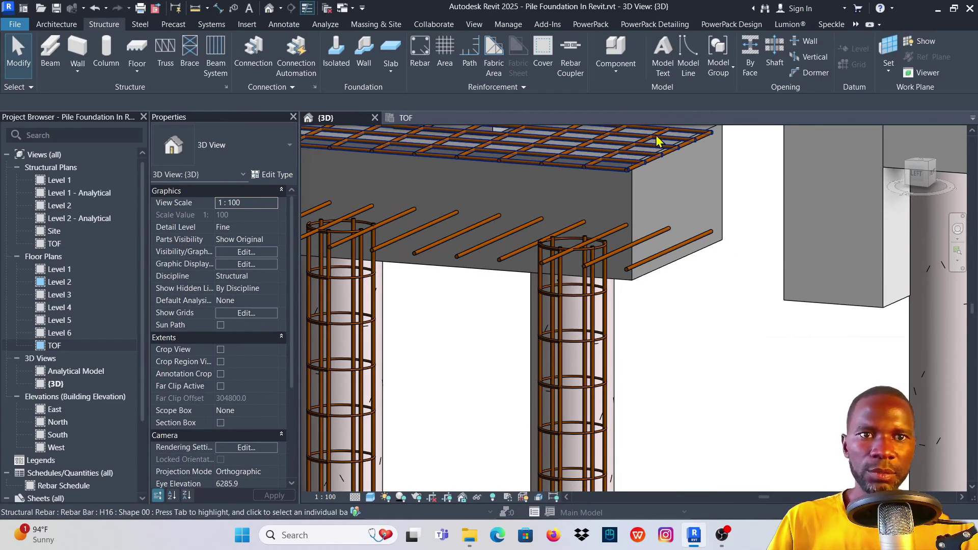
{"action": "left_click", "coordinate": [728, 182]}
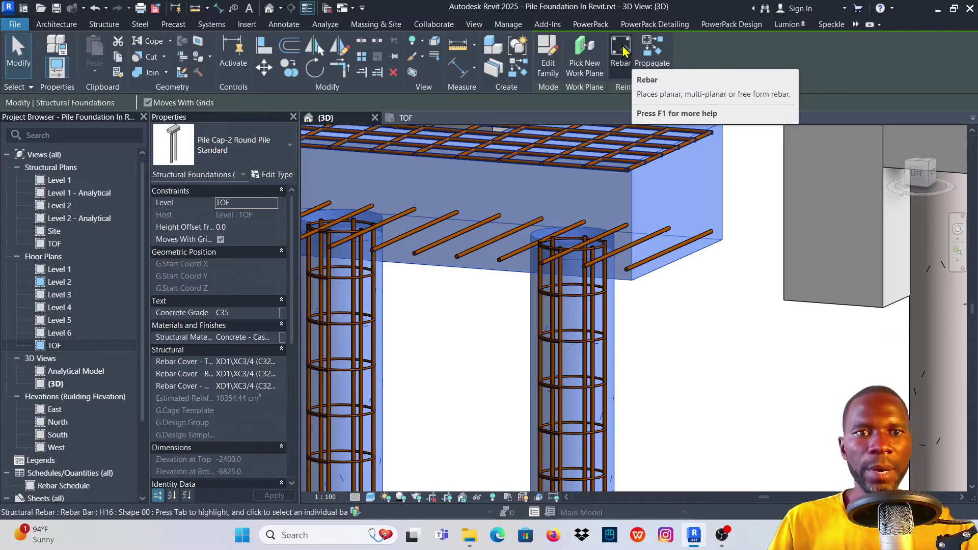
{"action": "left_click", "coordinate": [622, 51]}
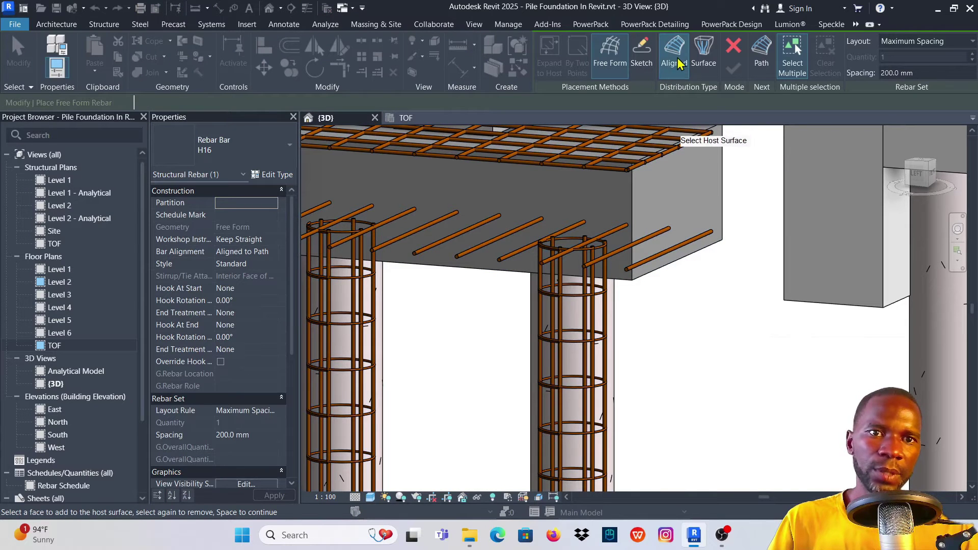
{"action": "scroll", "coordinate": [699, 258], "scroll_direction": "down", "scroll_amount": 3}
{"action": "scroll", "coordinate": [573, 303], "scroll_direction": "up", "scroll_amount": 3}
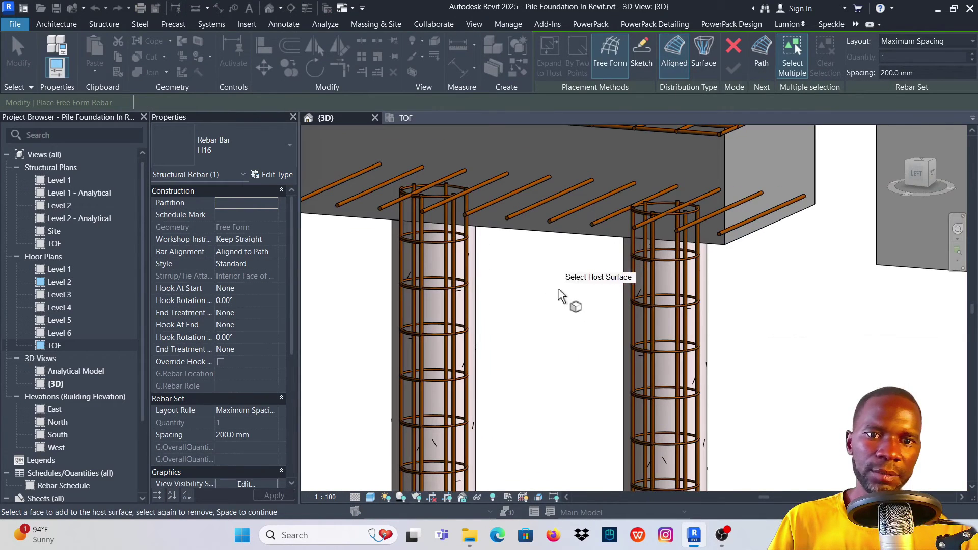
{"action": "left_click", "coordinate": [554, 241]}
{"action": "scroll", "coordinate": [530, 310], "scroll_direction": "down", "scroll_amount": 3}
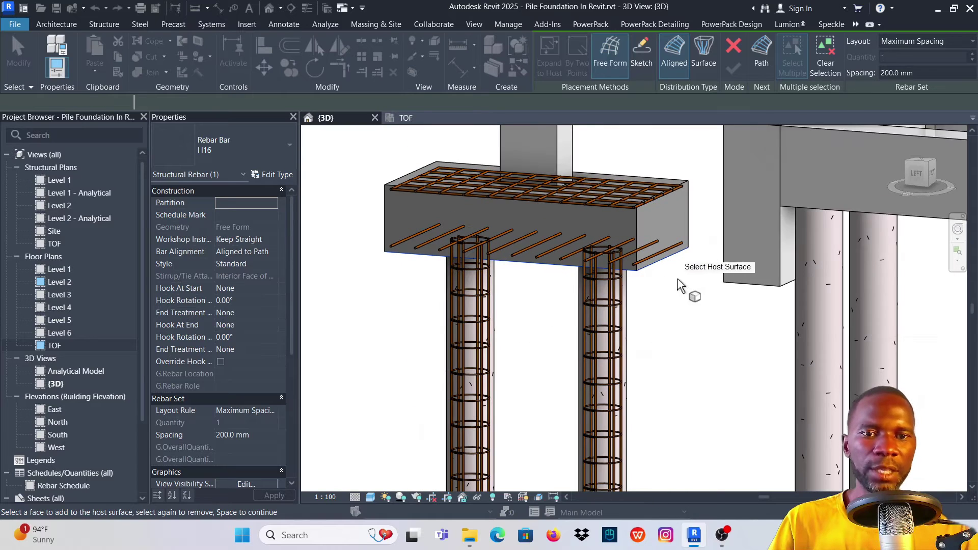
Use the cap's short bottom edge as path and place the lengthwise H16 bars at 200 mm maximum spacing.
{"action": "left_click", "coordinate": [762, 56]}
{"action": "scroll", "coordinate": [681, 268], "scroll_direction": "up", "scroll_amount": 4}
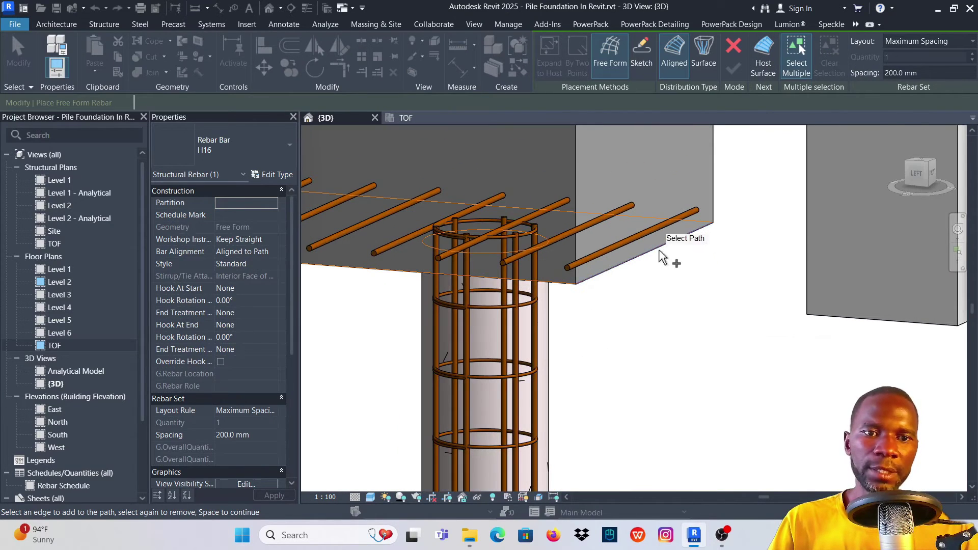
{"action": "left_click", "coordinate": [661, 251]}
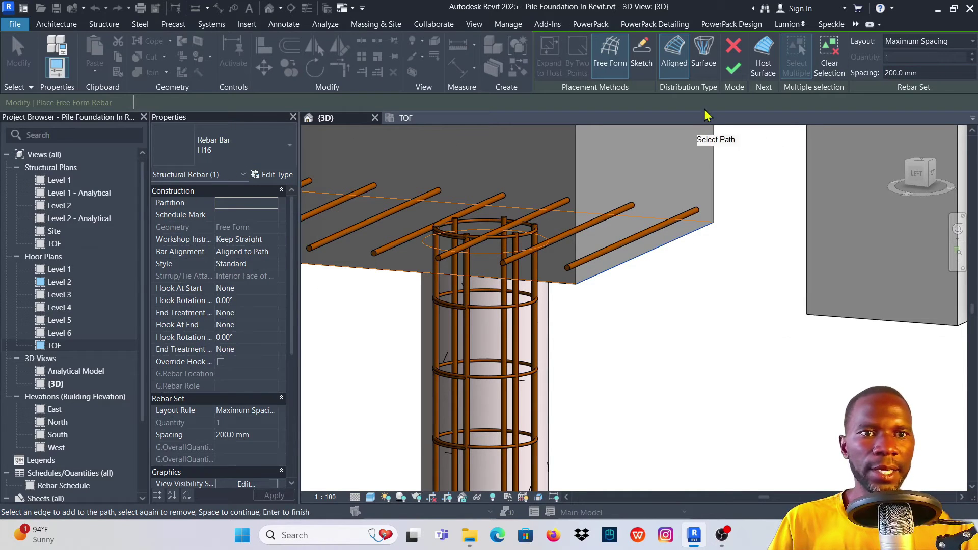
{"action": "left_click", "coordinate": [733, 69]}
{"action": "scroll", "coordinate": [626, 301], "scroll_direction": "down", "scroll_amount": 2}
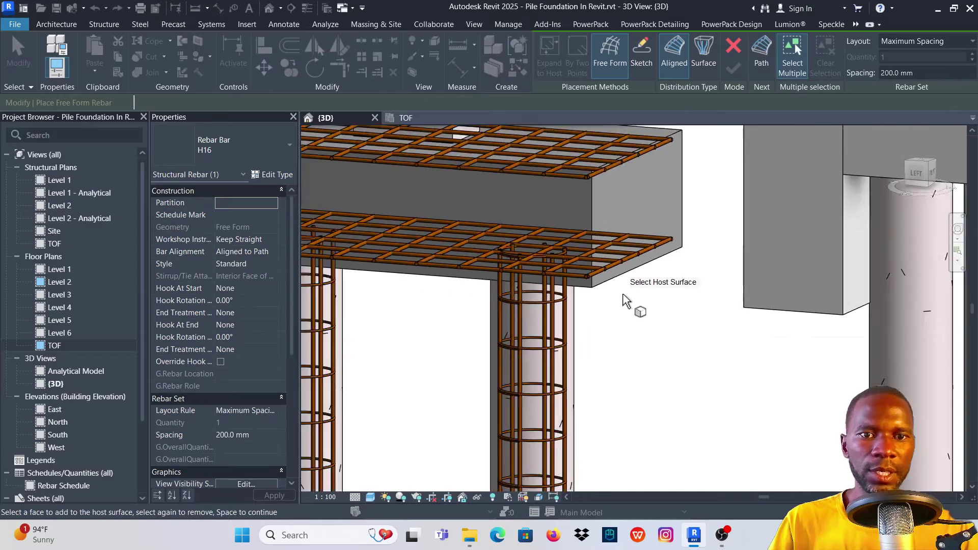
{"action": "scroll", "coordinate": [626, 300], "scroll_direction": "down", "scroll_amount": 3}
{"action": "key", "text": "Escape"}
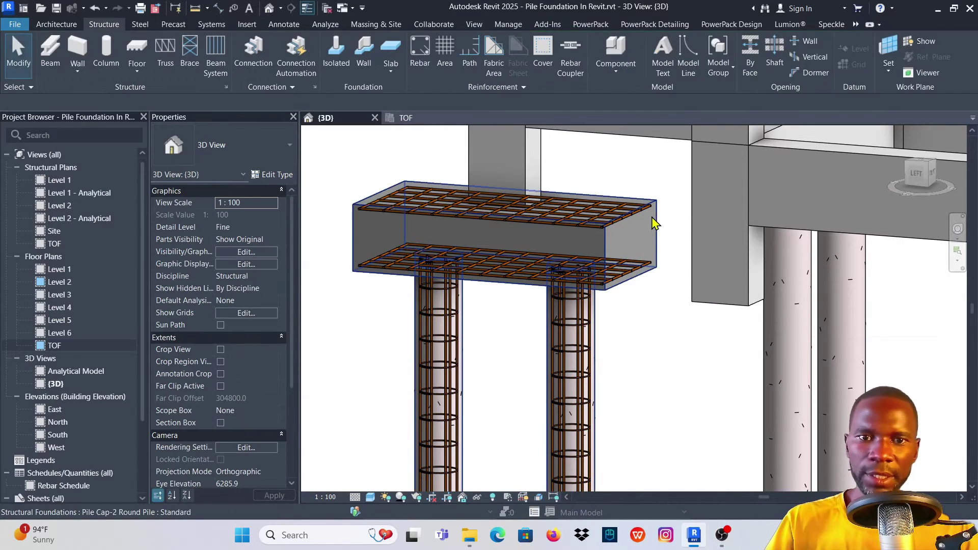
Examine from above how the lengthwise and crossing bars meet in the cap's top and bottom meshes.
{"action": "left_click", "coordinate": [671, 216]}
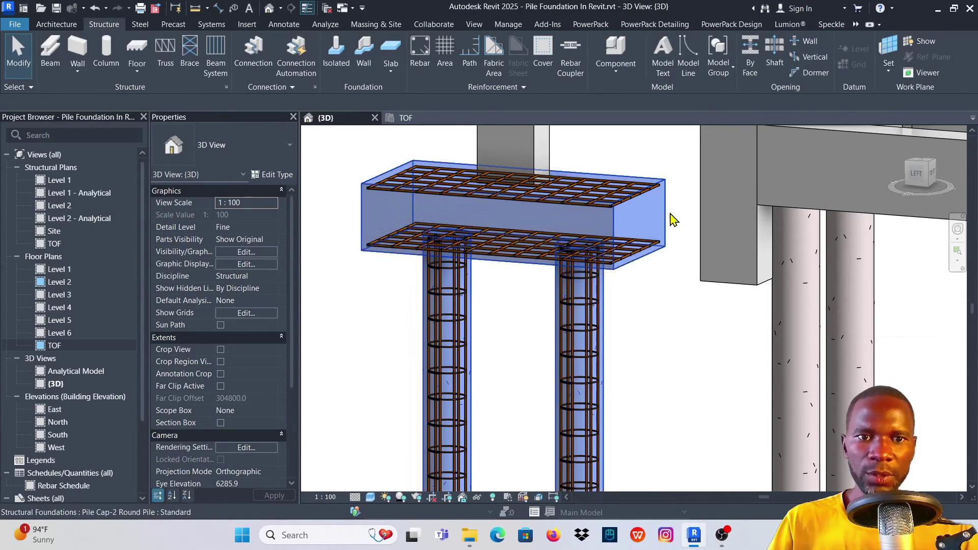
{"action": "middle_click_drag", "start_coordinate": [540, 245], "coordinate": [658, 278], "text": "shift"}
{"action": "scroll", "coordinate": [569, 255], "scroll_direction": "up", "scroll_amount": 5}
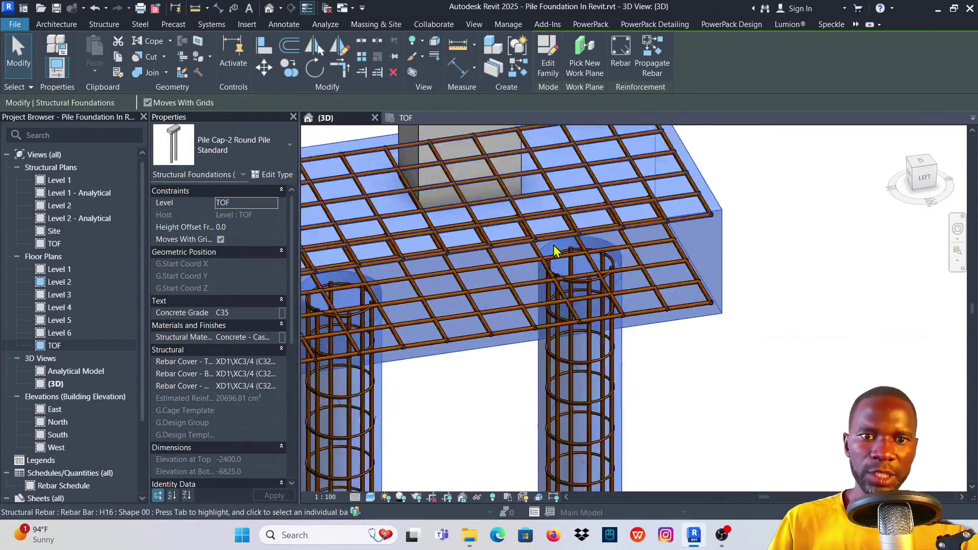
{"action": "scroll", "coordinate": [573, 251], "scroll_direction": "down", "scroll_amount": 2}
{"action": "middle_click_drag", "start_coordinate": [802, 193], "coordinate": [774, 193], "text": "shift"}
{"action": "scroll", "coordinate": [774, 193], "scroll_direction": "up", "scroll_amount": 4}
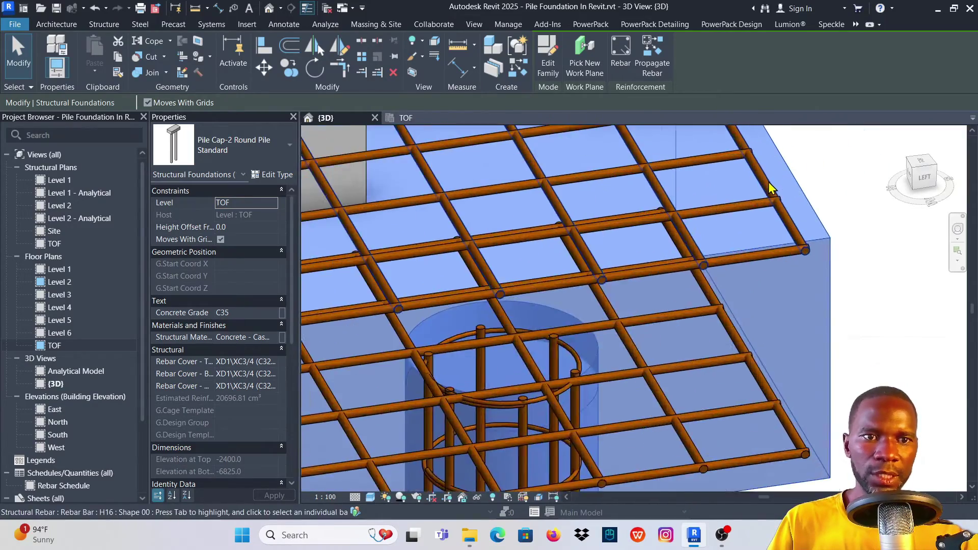
{"action": "scroll", "coordinate": [592, 230], "scroll_direction": "down", "scroll_amount": 2}
{"action": "left_click", "coordinate": [753, 192]}
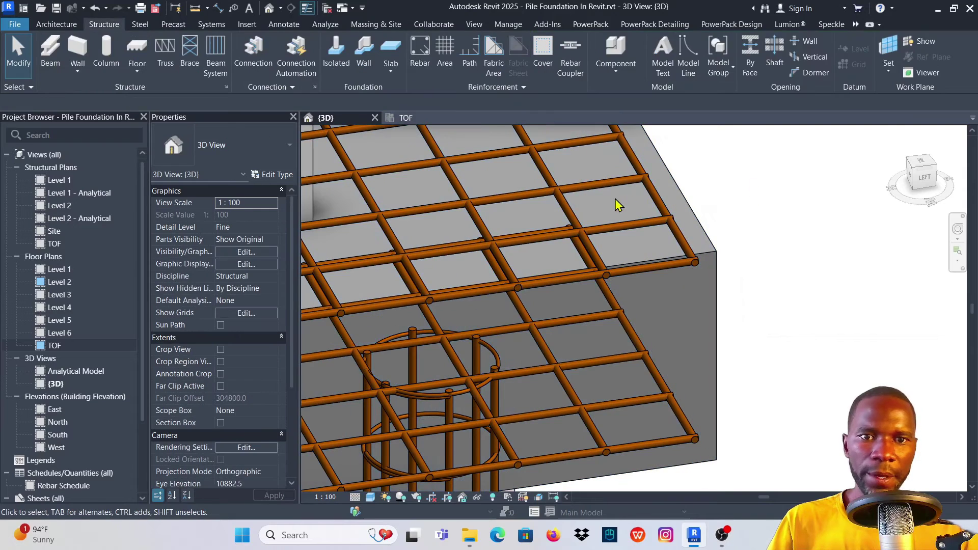
Edit the constraints of the top mesh's lengthwise bars, setting their offset from the host surface to -16 mm.
{"action": "left_click", "coordinate": [524, 194]}
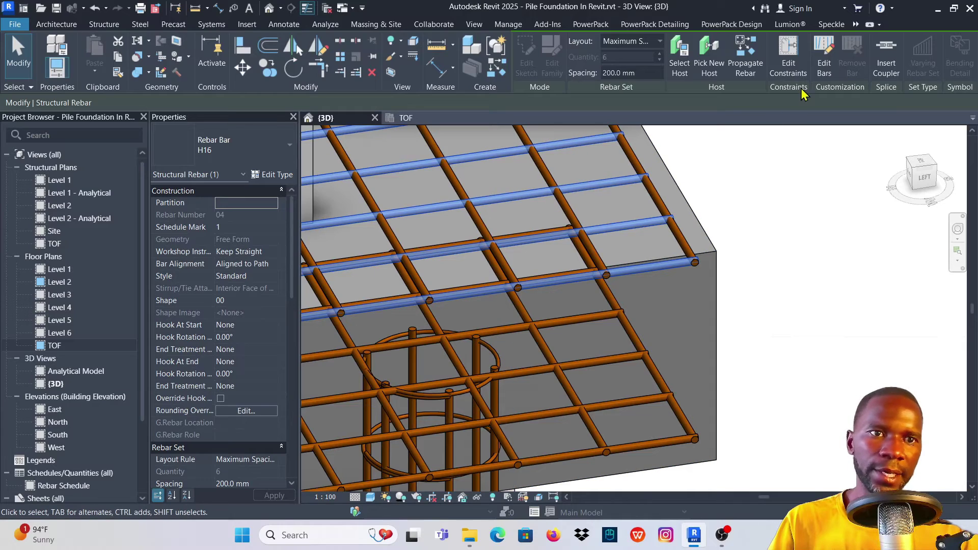
{"action": "left_click", "coordinate": [790, 58]}
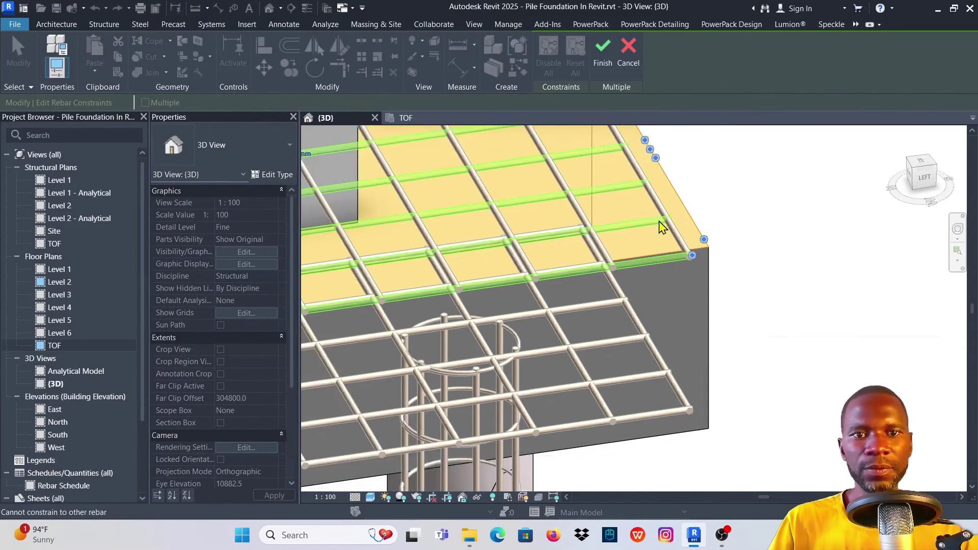
{"action": "scroll", "coordinate": [662, 227], "scroll_direction": "down", "scroll_amount": 4}
{"action": "left_click", "coordinate": [480, 192]}
{"action": "scroll", "coordinate": [508, 175], "scroll_direction": "up", "scroll_amount": 3}
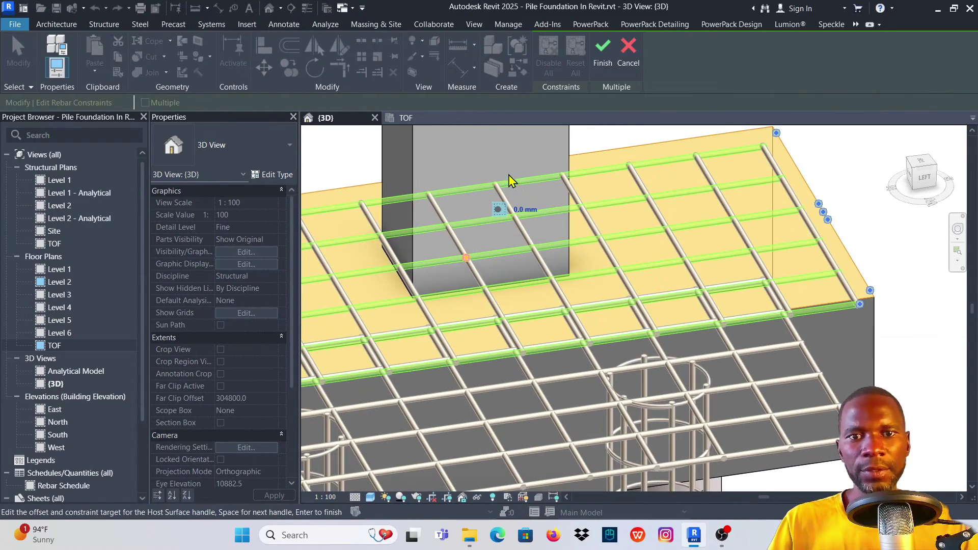
{"action": "left_click", "coordinate": [525, 210]}
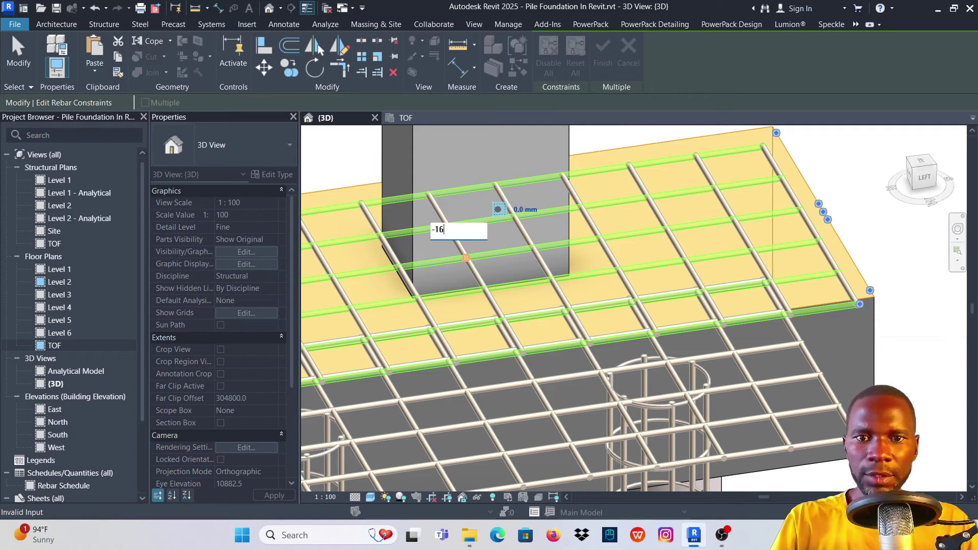
{"action": "key", "text": "Return"}
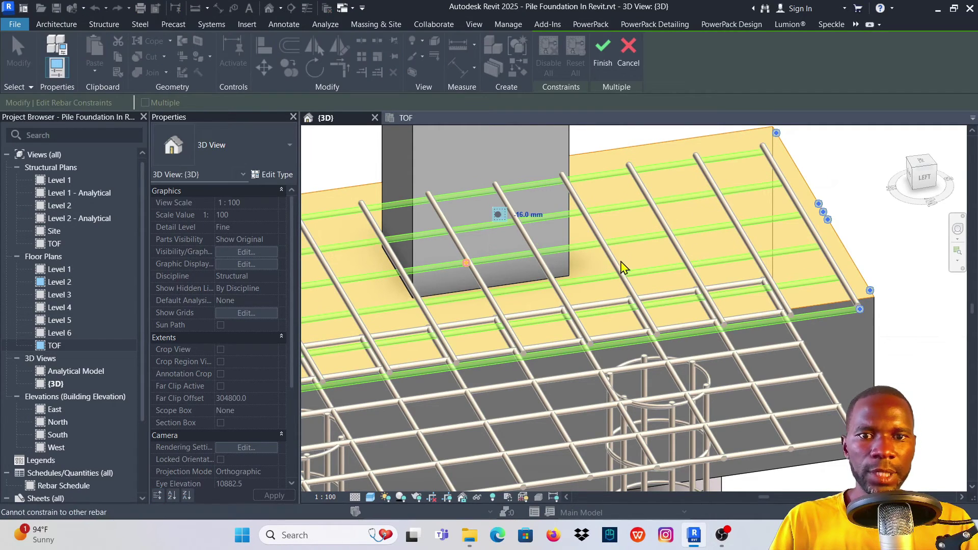
{"action": "left_click", "coordinate": [603, 54]}
Edit the constraints of the bottom mesh's lengthwise bars, setting their host surface offset to -16 mm.
{"action": "scroll", "coordinate": [699, 264], "scroll_direction": "down", "scroll_amount": 5}
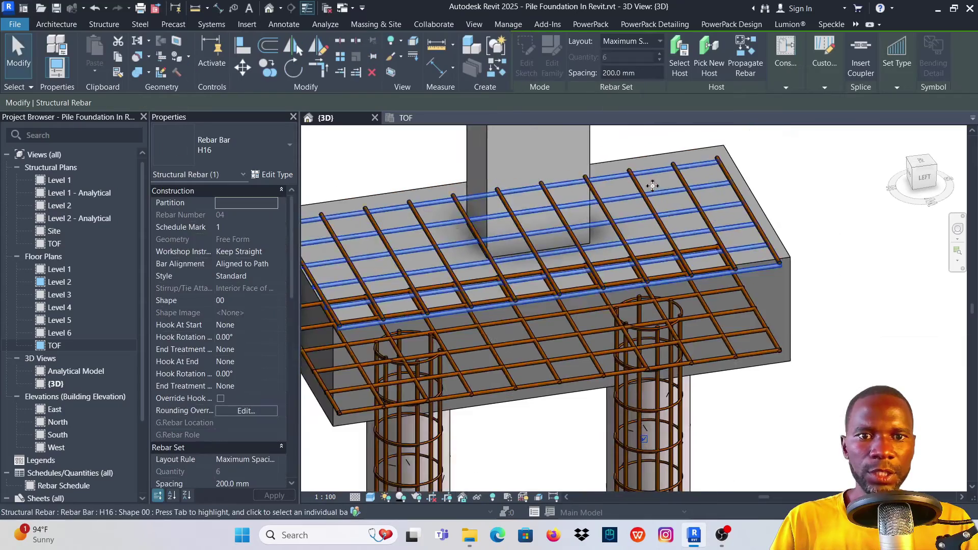
{"action": "middle_click_drag", "start_coordinate": [801, 306], "coordinate": [796, 260], "text": "shift"}
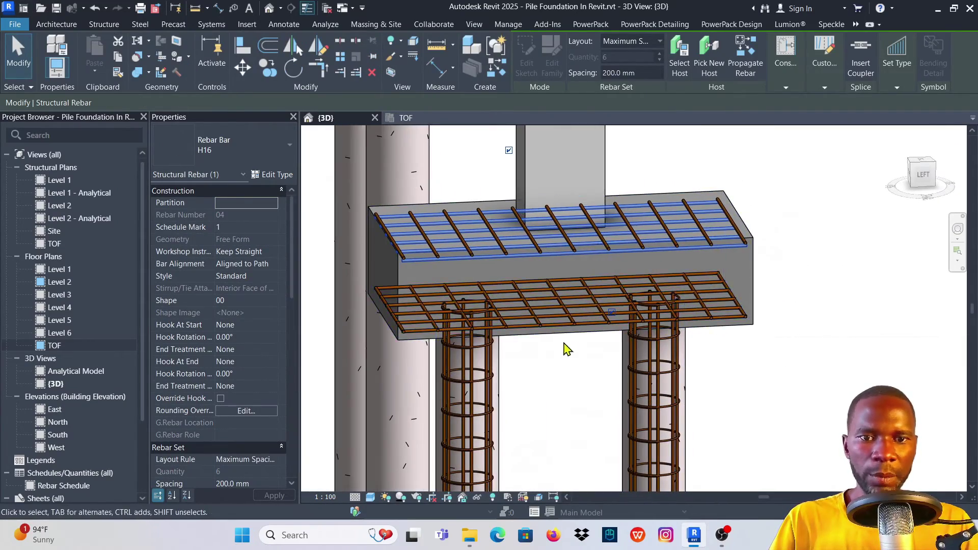
{"action": "scroll", "coordinate": [564, 345], "scroll_direction": "up", "scroll_amount": 8}
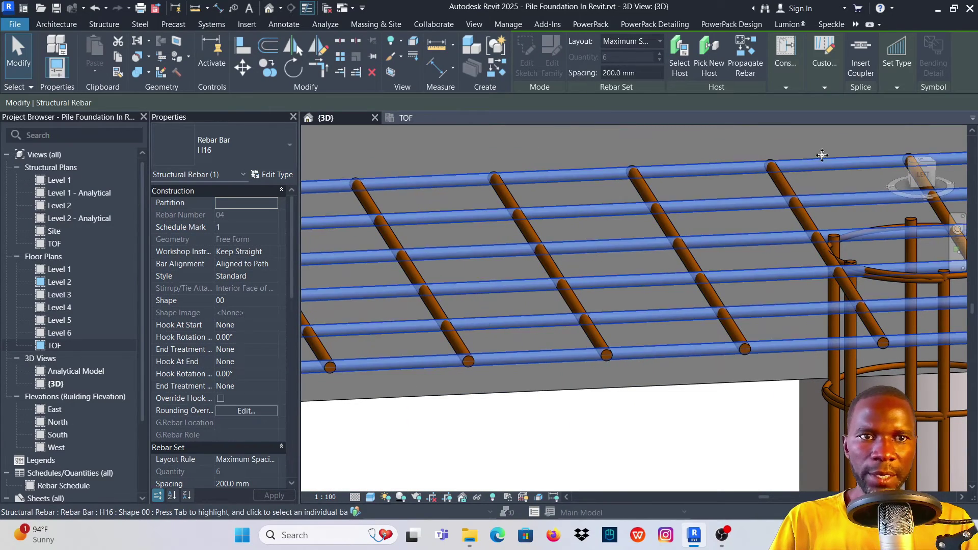
{"action": "mouse_move", "coordinate": [787, 58]}
{"action": "left_click", "coordinate": [789, 117]}
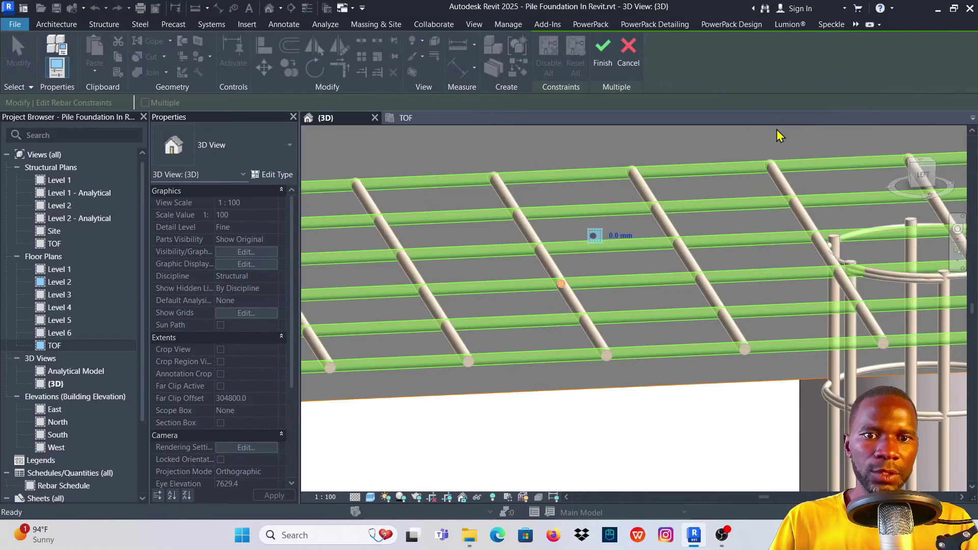
{"action": "left_click", "coordinate": [615, 234]}
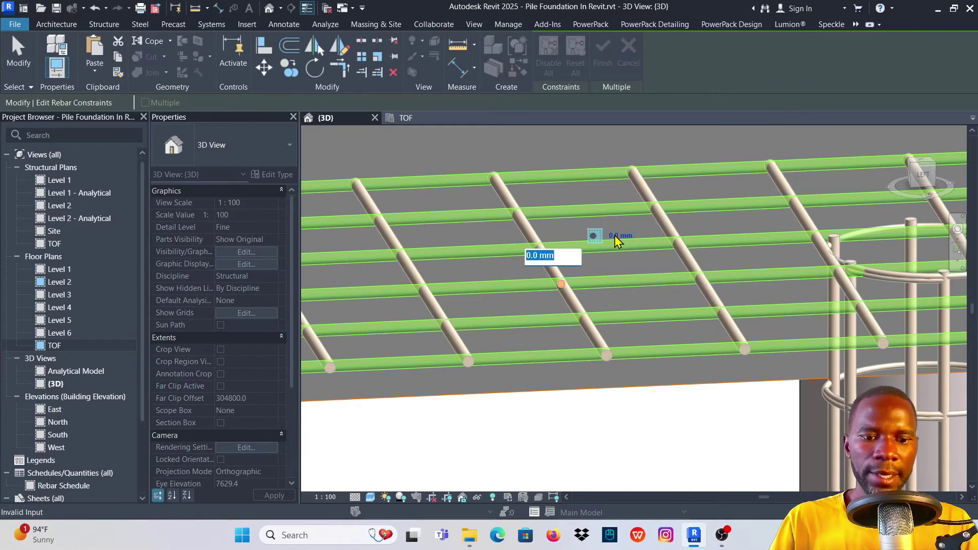
{"action": "type", "text": "-16"}
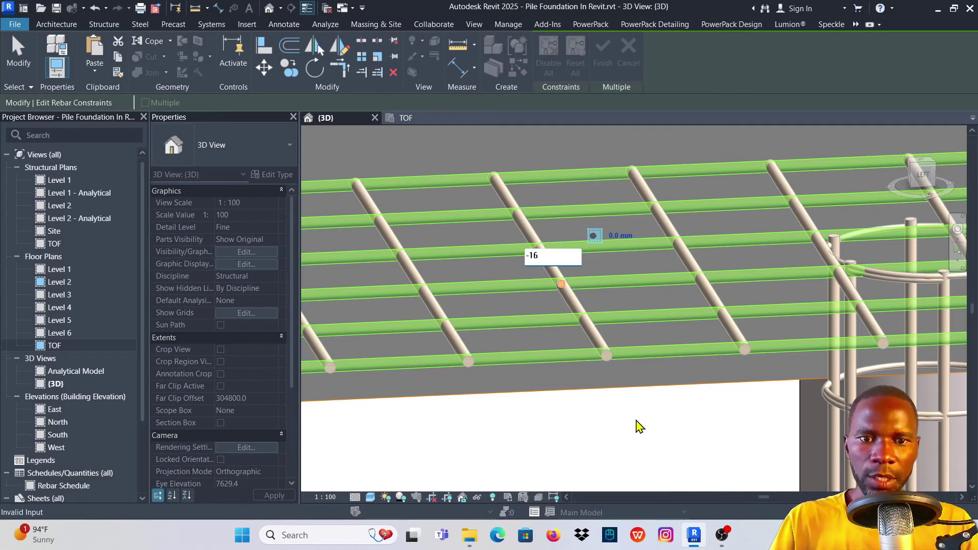
{"action": "key", "text": "Return"}
{"action": "scroll", "coordinate": [560, 312], "scroll_direction": "down", "scroll_amount": 4}
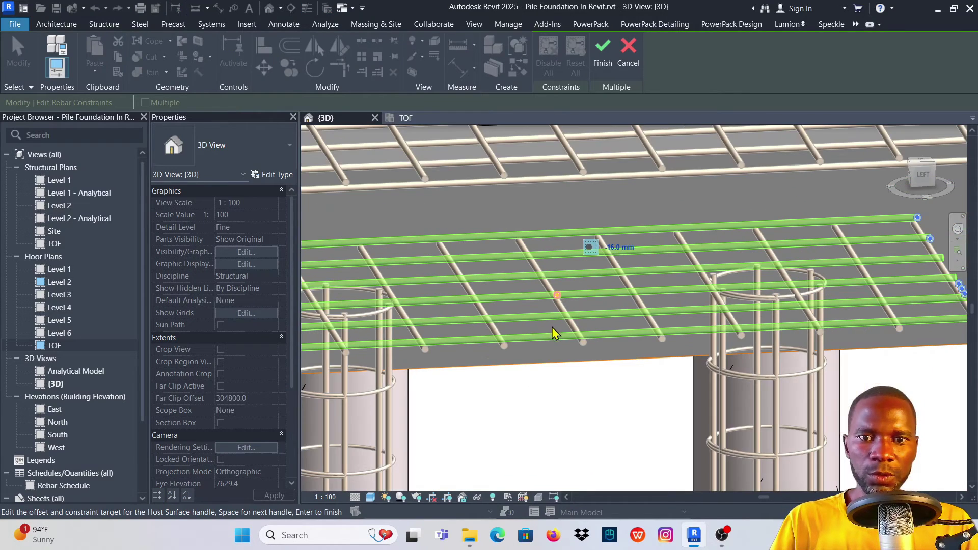
{"action": "left_click", "coordinate": [603, 53]}
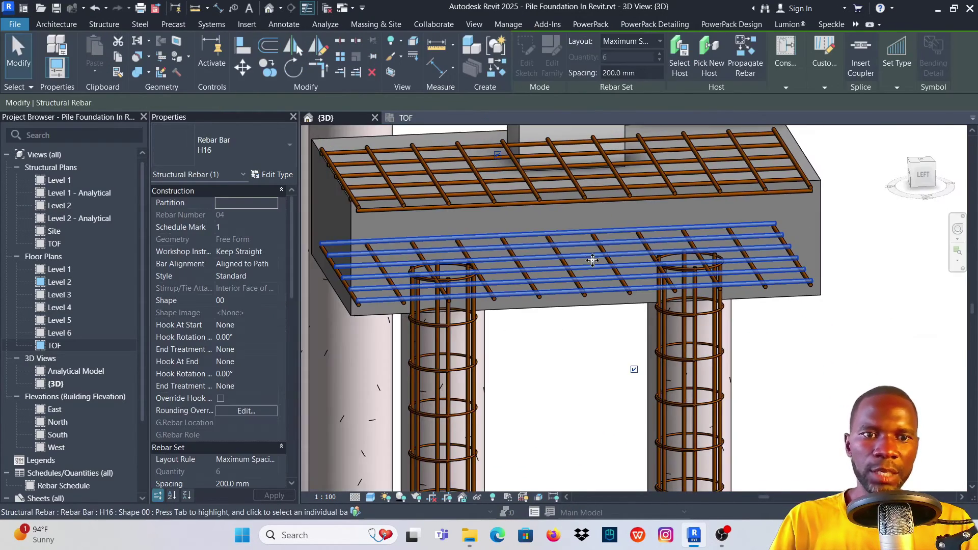
{"action": "scroll", "coordinate": [716, 315], "scroll_direction": "up", "scroll_amount": 3}
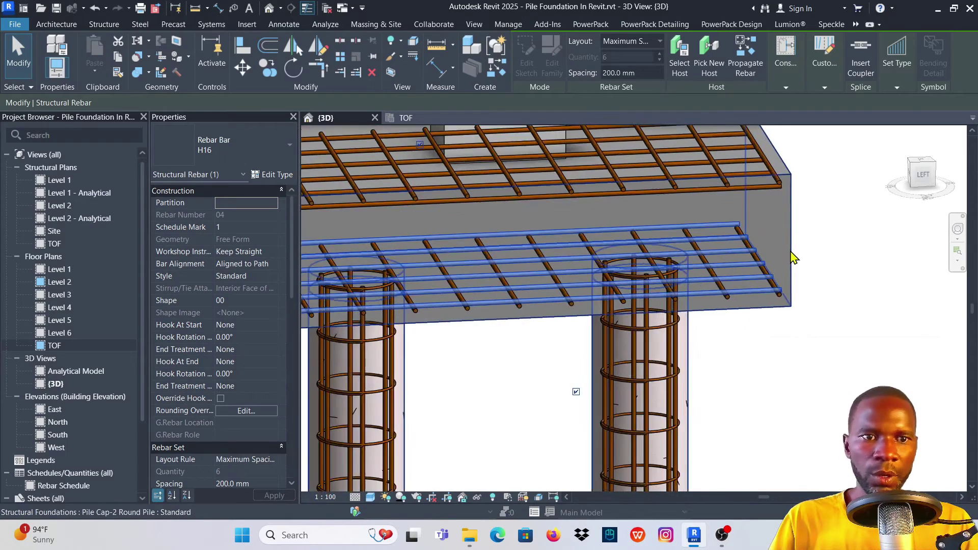
{"action": "scroll", "coordinate": [559, 312], "scroll_direction": "up", "scroll_amount": 3}
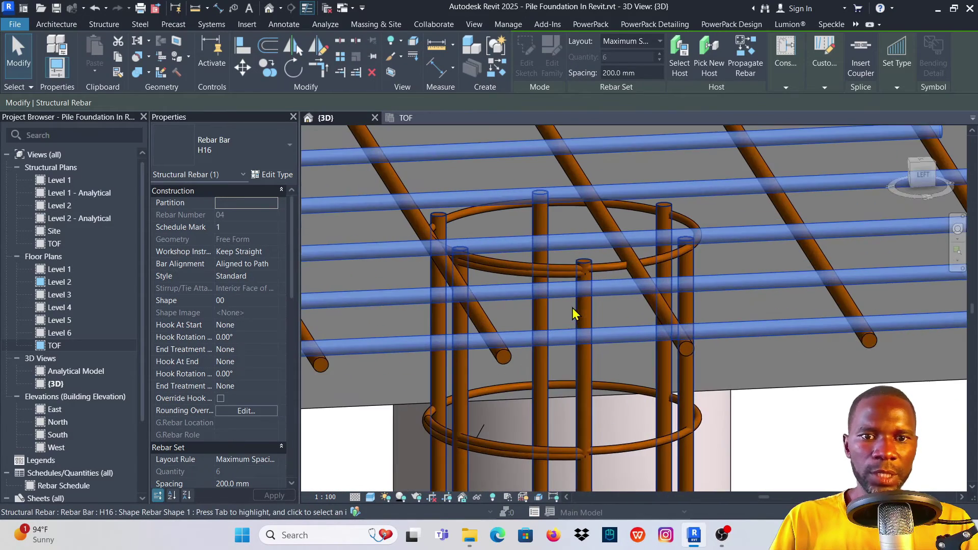
Examine the cap from the side and at an angle, checking both meshes, the edge cover and the upper ends of the pile bars.
{"action": "scroll", "coordinate": [594, 322], "scroll_direction": "down", "scroll_amount": 5}
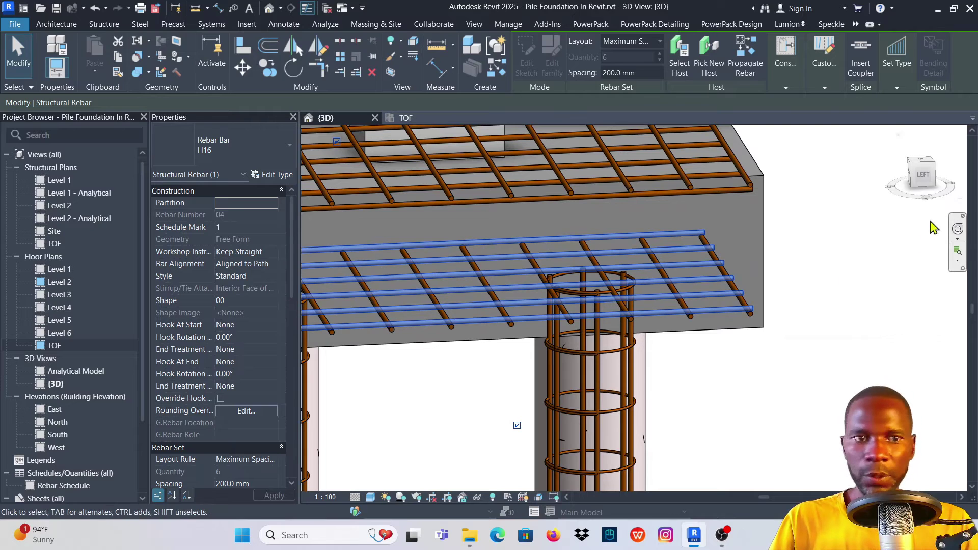
{"action": "left_click", "coordinate": [923, 175]}
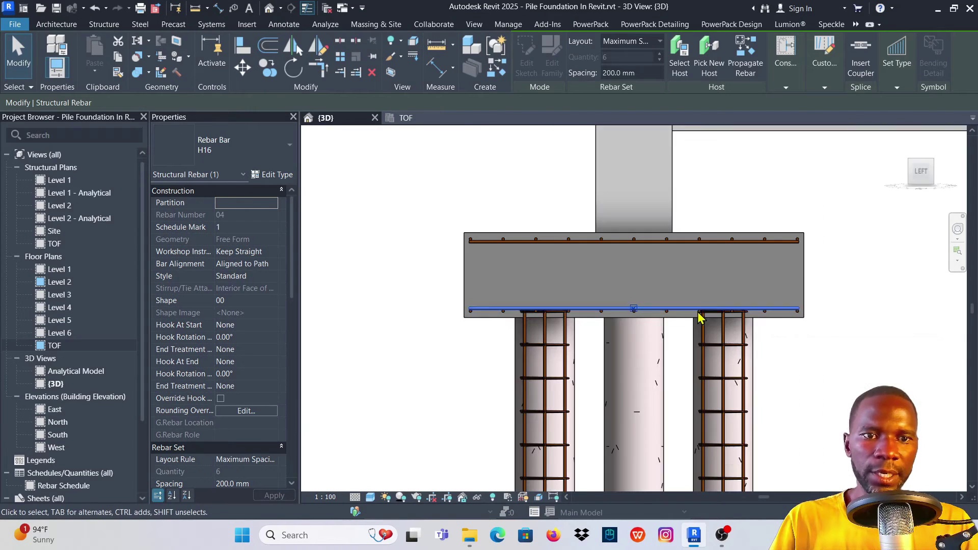
{"action": "scroll", "coordinate": [839, 327], "scroll_direction": "up", "scroll_amount": 3}
{"action": "left_click", "coordinate": [775, 328]}
{"action": "scroll", "coordinate": [775, 321], "scroll_direction": "up", "scroll_amount": 2}
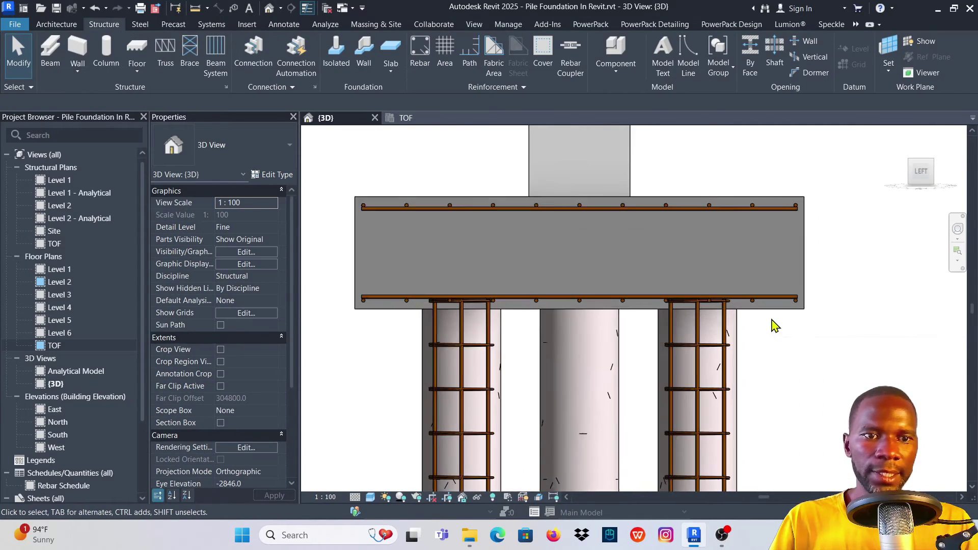
{"action": "scroll", "coordinate": [779, 213], "scroll_direction": "down", "scroll_amount": 2}
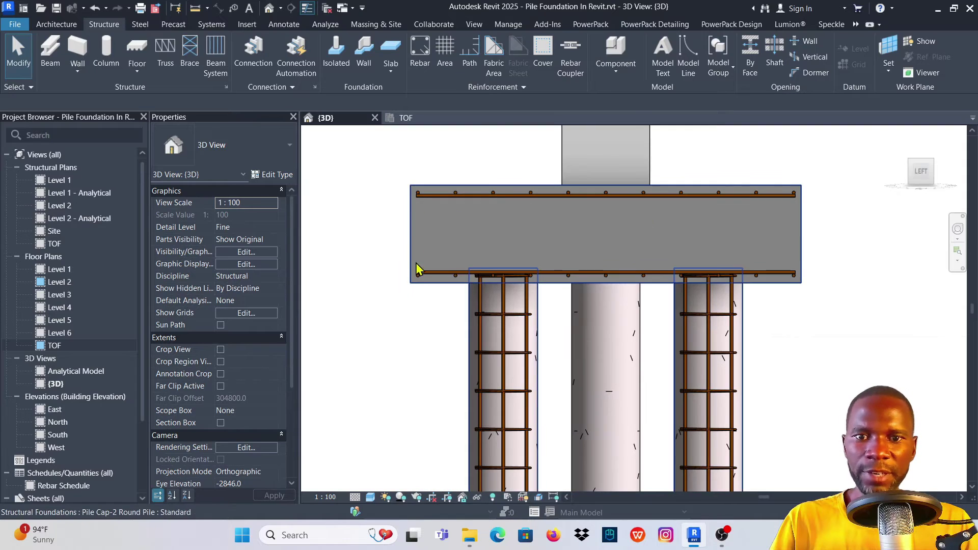
{"action": "scroll", "coordinate": [804, 209], "scroll_direction": "up", "scroll_amount": 2}
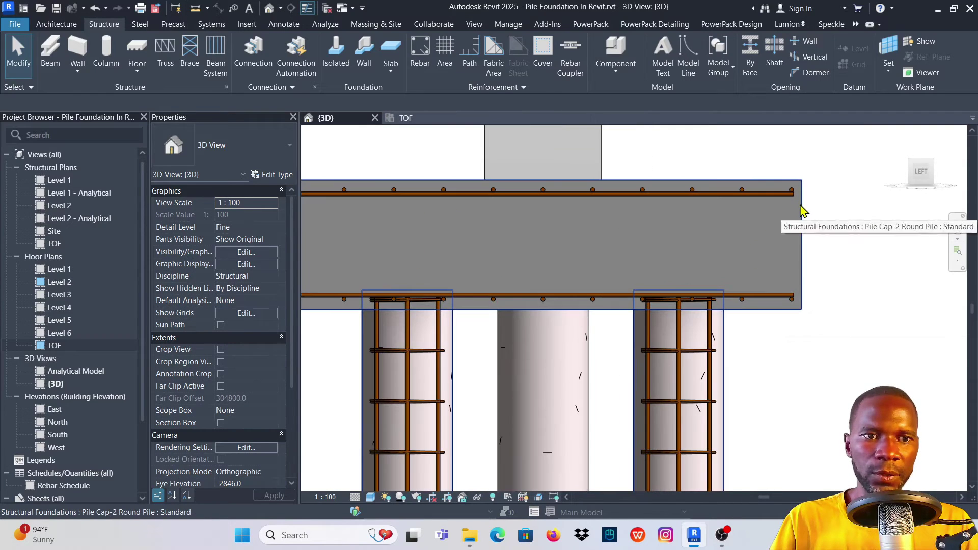
{"action": "scroll", "coordinate": [656, 332], "scroll_direction": "down", "scroll_amount": 3}
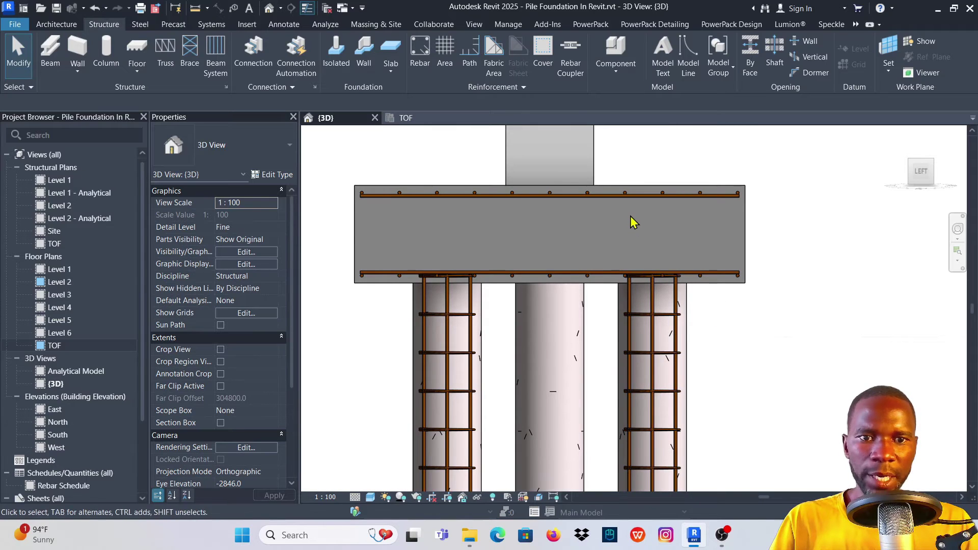
{"action": "scroll", "coordinate": [448, 219], "scroll_direction": "down", "scroll_amount": 2}
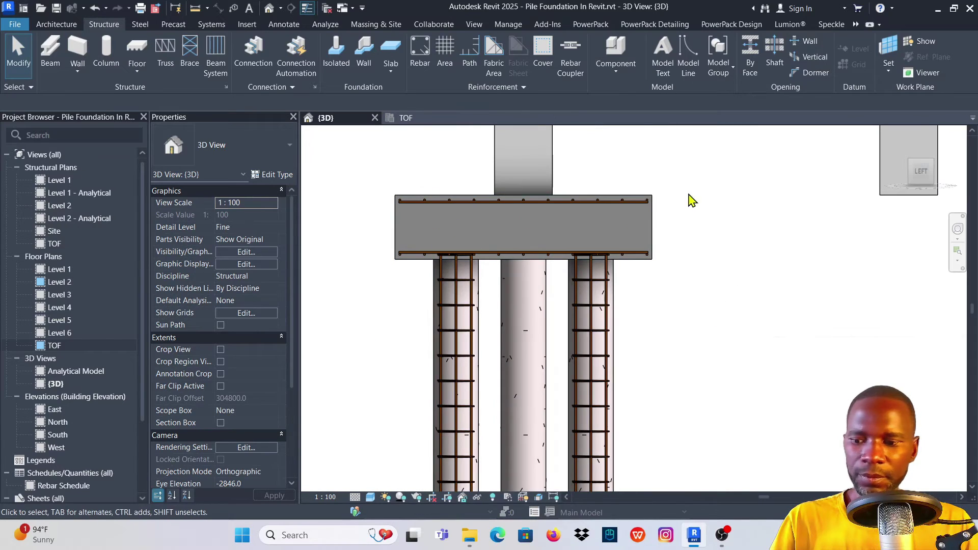
{"action": "left_click", "coordinate": [654, 230]}
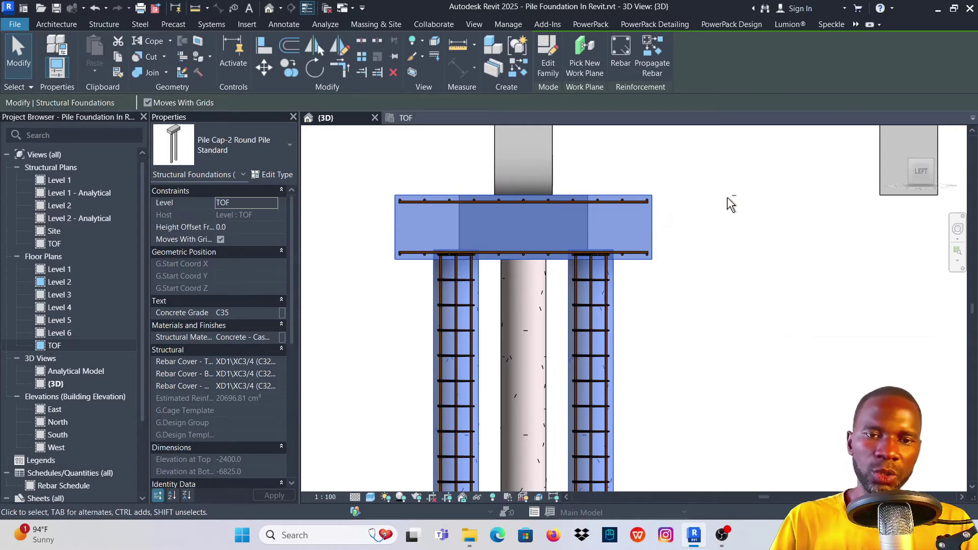
{"action": "middle_click_drag", "start_coordinate": [726, 194], "coordinate": [662, 283], "text": "shift"}
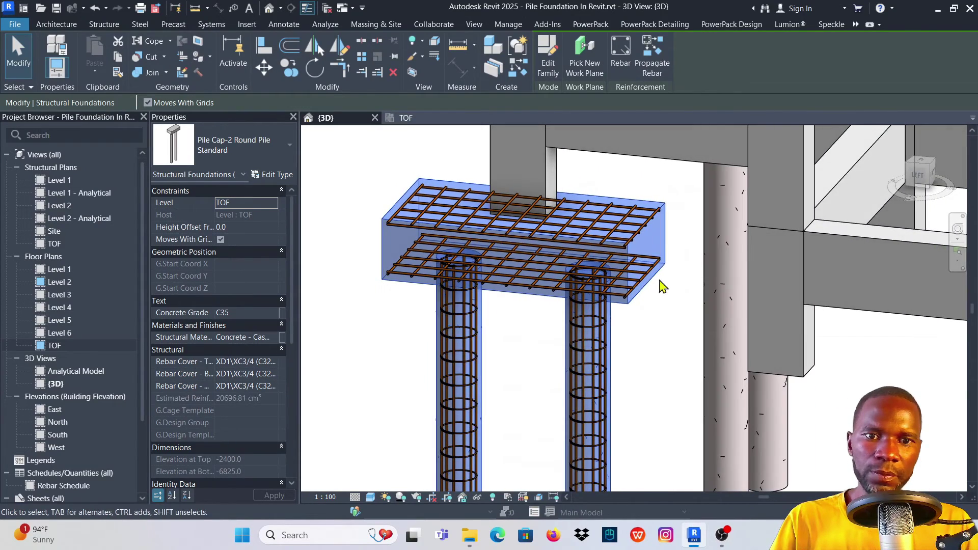
{"action": "scroll", "coordinate": [590, 301], "scroll_direction": "up", "scroll_amount": 6}
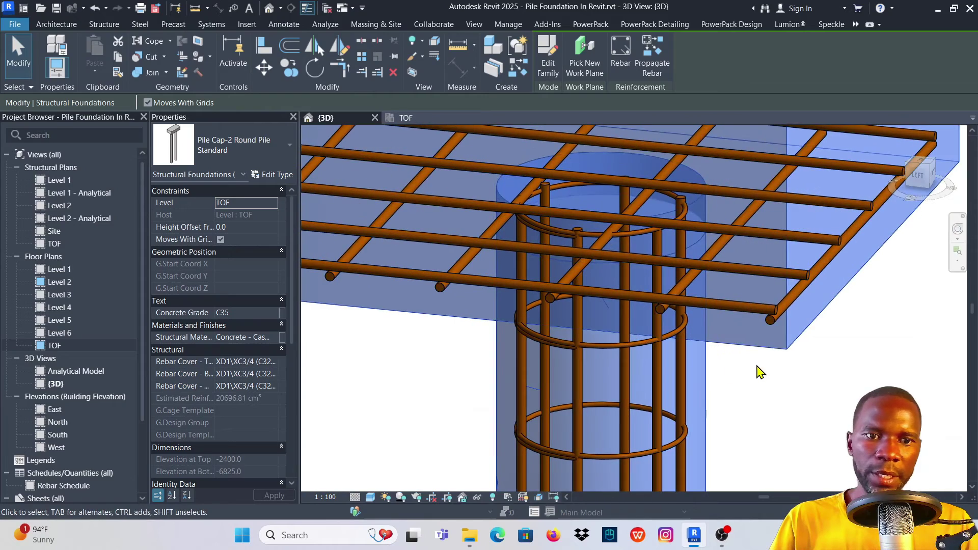
{"action": "left_click", "coordinate": [758, 373]}
Open the rebar constraints of the vertical H16 bars in the right-hand pile for editing.
{"action": "left_click", "coordinate": [680, 368]}
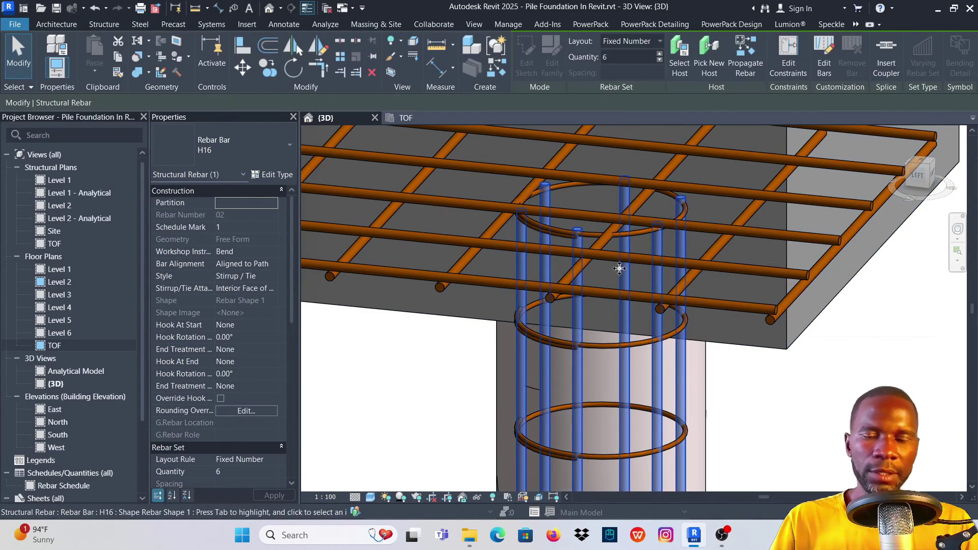
{"action": "middle_click_drag", "start_coordinate": [680, 368], "coordinate": [619, 304], "text": "shift"}
{"action": "scroll", "coordinate": [619, 304], "scroll_direction": "up", "scroll_amount": 2}
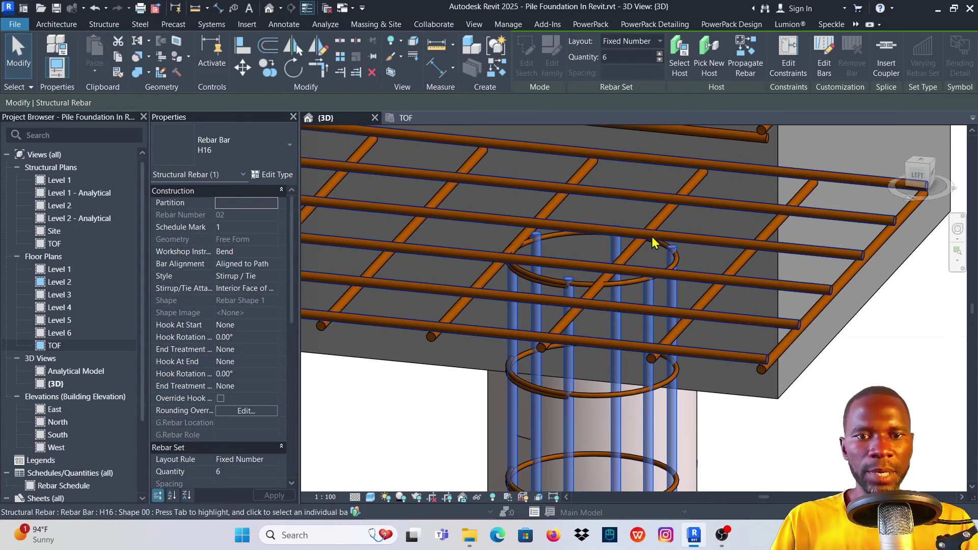
{"action": "middle_click_drag", "start_coordinate": [631, 332], "coordinate": [633, 306], "text": "shift"}
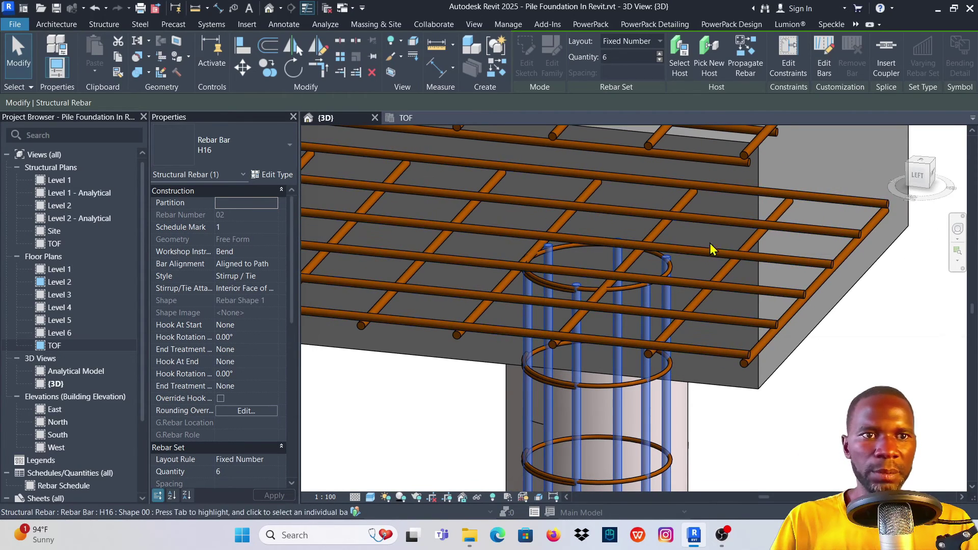
{"action": "left_click", "coordinate": [788, 55]}
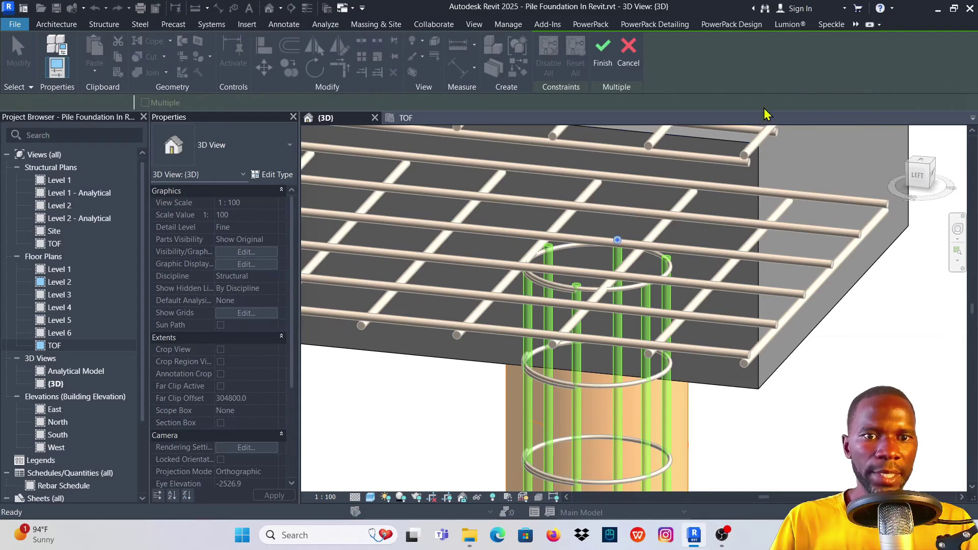
Try an end-of-bar offset of -200 mm at the top of the right-hand pile's vertical bars.
{"action": "left_click", "coordinate": [618, 240]}
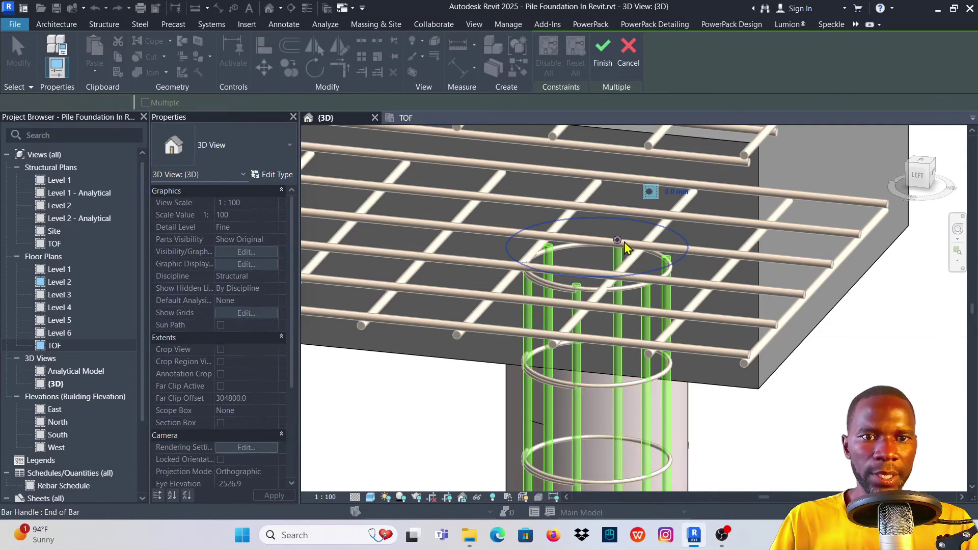
{"action": "left_click", "coordinate": [678, 193]}
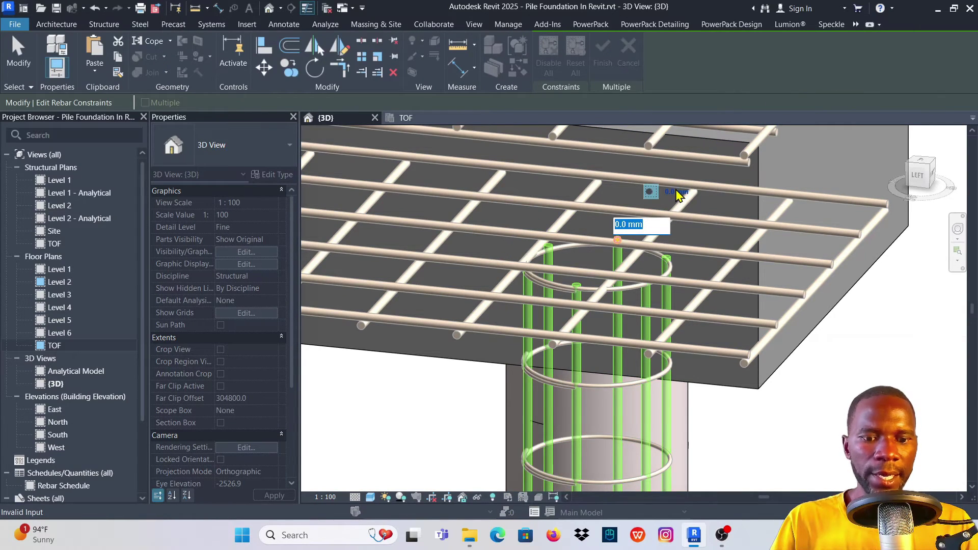
{"action": "type", "text": "-200"}
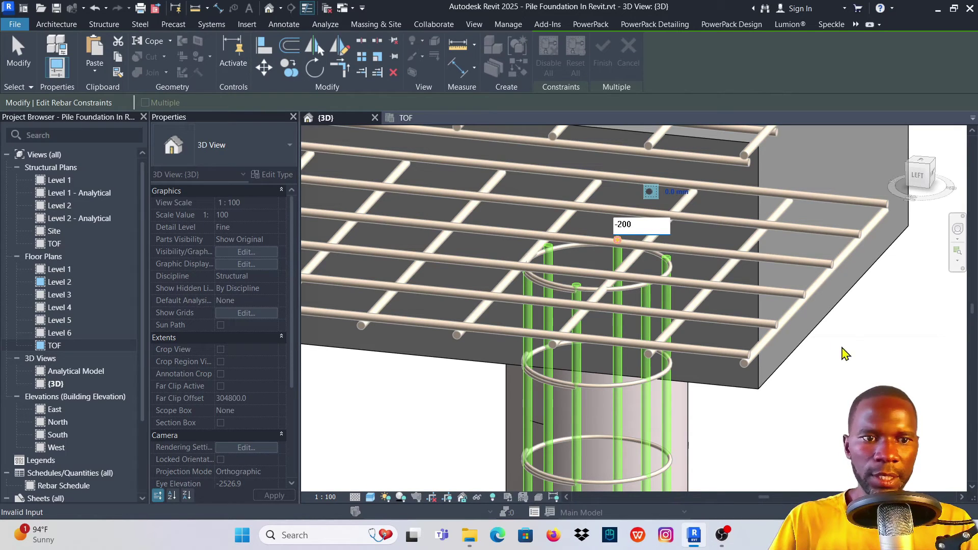
{"action": "key", "text": "Return"}
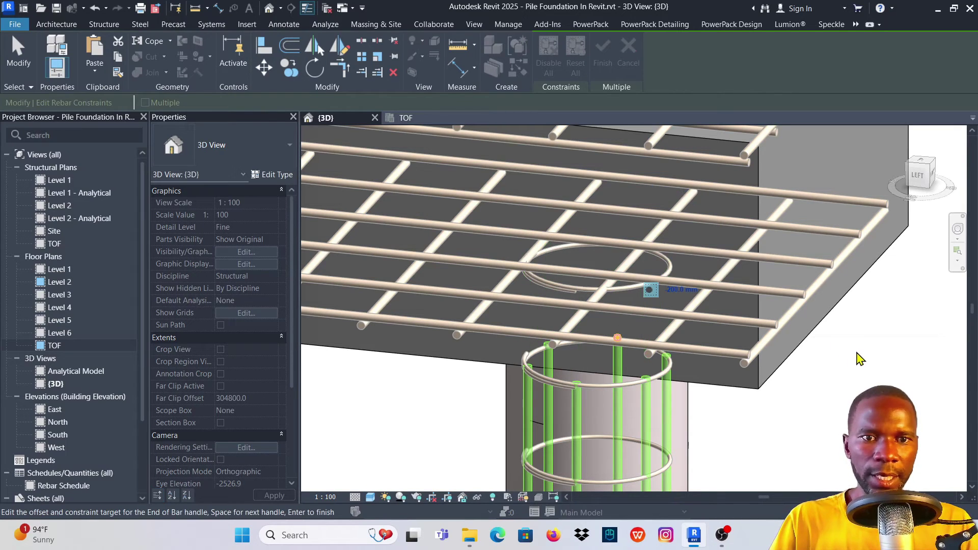
Set the end-of-bar offset to 200 mm so the right-hand pile's vertical bars extend up into the cap.
{"action": "left_click", "coordinate": [683, 290]}
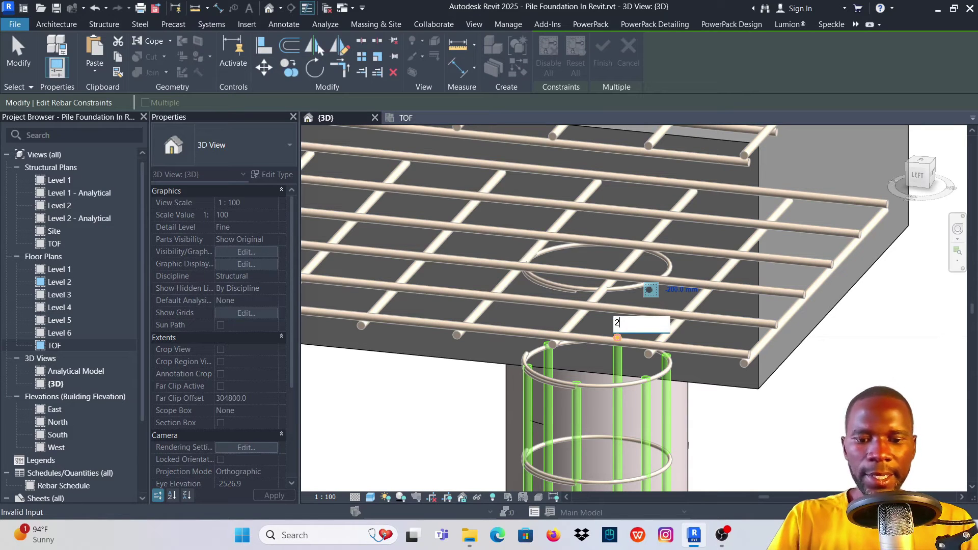
{"action": "key", "text": "Return"}
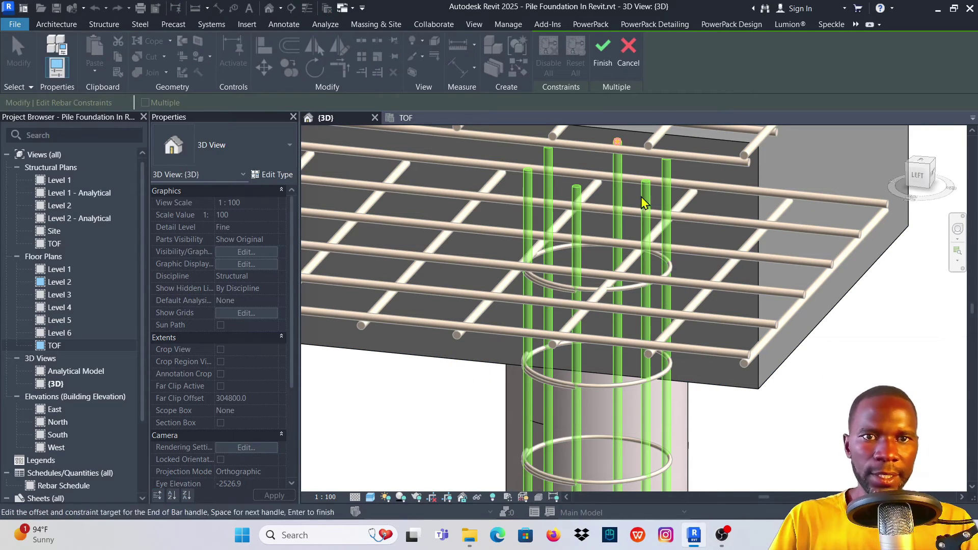
{"action": "left_click", "coordinate": [602, 55]}
Edit the constraints of the other pile's vertical H16 bars, giving their top ends the same 200 mm end-of-bar offset.
{"action": "scroll", "coordinate": [499, 306], "scroll_direction": "down", "scroll_amount": 5}
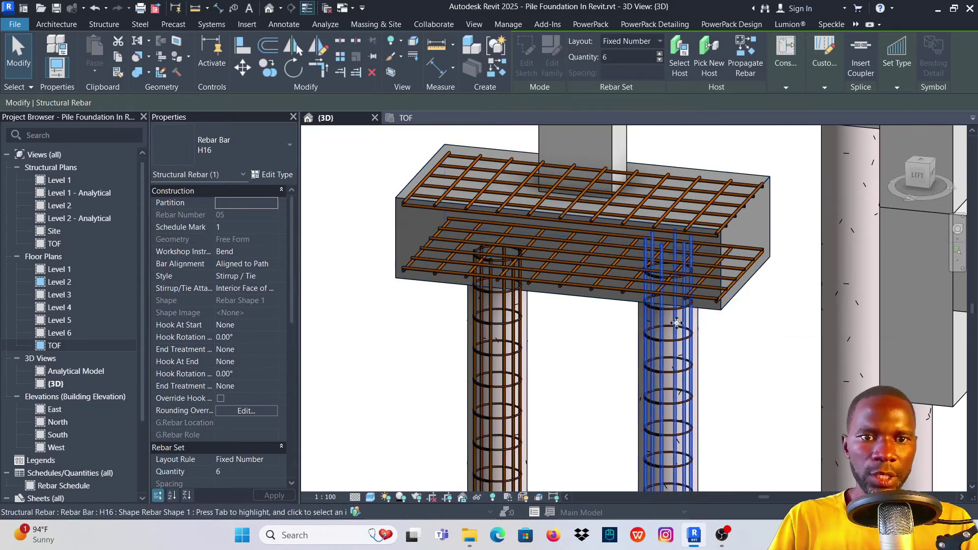
{"action": "scroll", "coordinate": [492, 283], "scroll_direction": "up", "scroll_amount": 5}
{"action": "scroll", "coordinate": [492, 283], "scroll_direction": "up", "scroll_amount": 3}
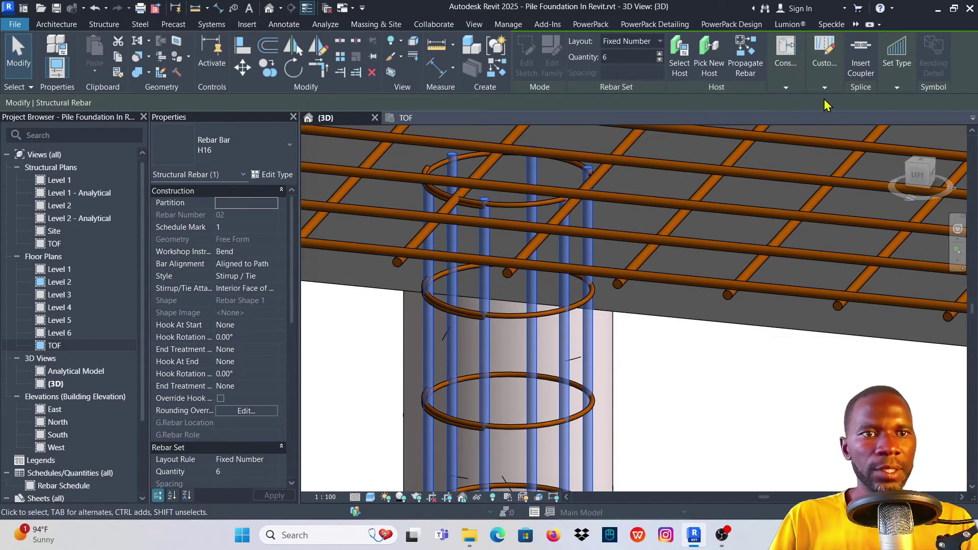
{"action": "mouse_move", "coordinate": [786, 56]}
{"action": "left_click", "coordinate": [789, 109]}
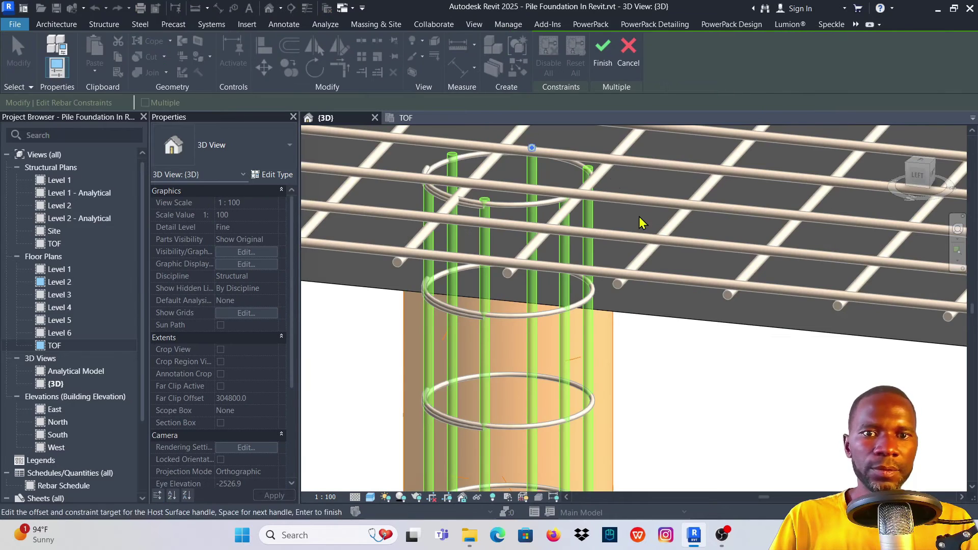
{"action": "scroll", "coordinate": [543, 211], "scroll_direction": "down", "scroll_amount": 3}
{"action": "scroll", "coordinate": [540, 191], "scroll_direction": "up", "scroll_amount": 3}
{"action": "left_click", "coordinate": [538, 190]}
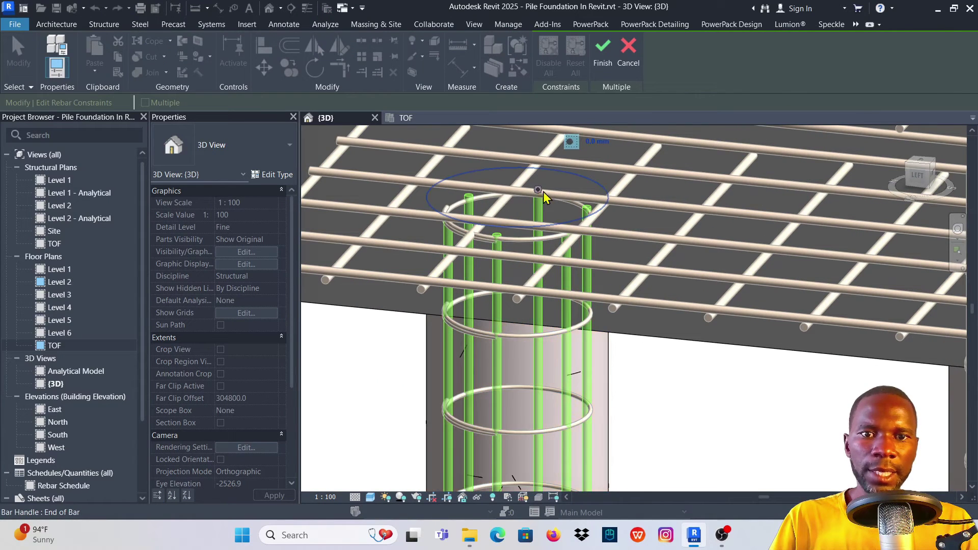
{"action": "left_click", "coordinate": [586, 142]}
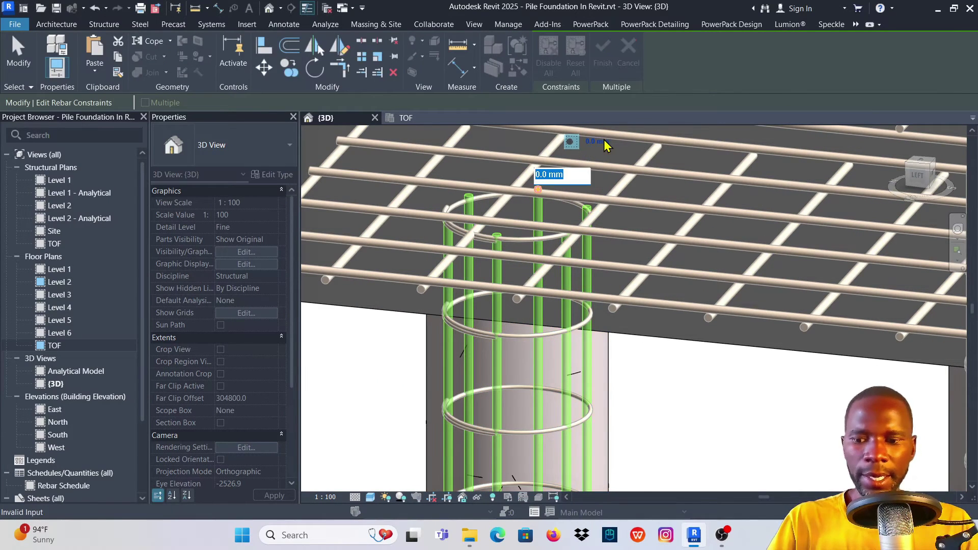
{"action": "key", "text": "Return"}
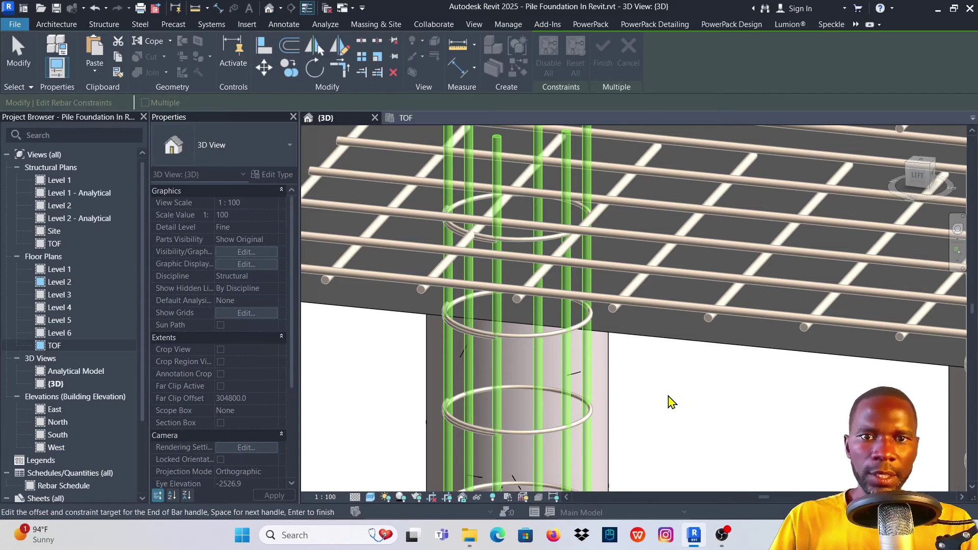
{"action": "left_click", "coordinate": [602, 54]}
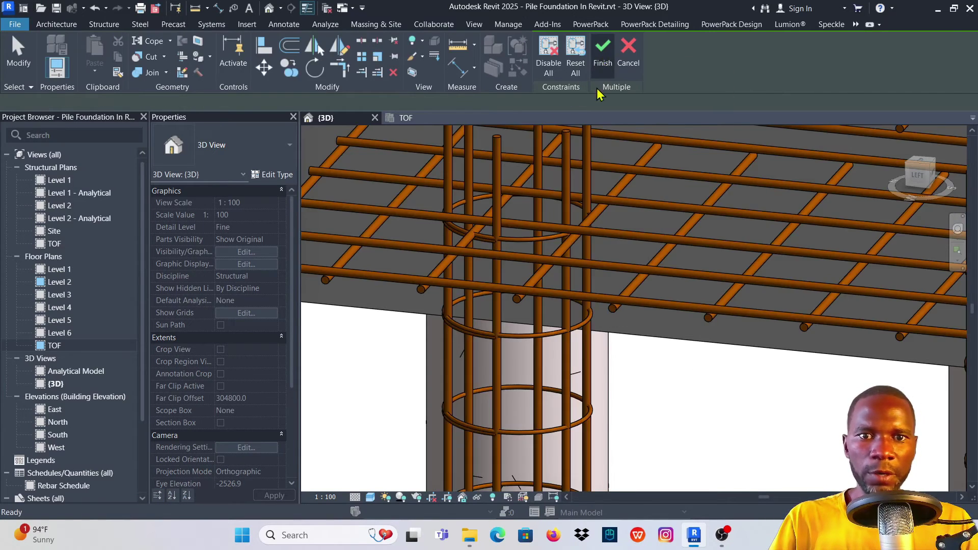
{"action": "scroll", "coordinate": [608, 393], "scroll_direction": "down", "scroll_amount": 3}
{"action": "left_click", "coordinate": [607, 393]}
Give the vertical H16 bars of both piles a Stirrup/Tie - 90 deg. end hook with a hook rotation of -180°.
{"action": "scroll", "coordinate": [561, 284], "scroll_direction": "down", "scroll_amount": 3}
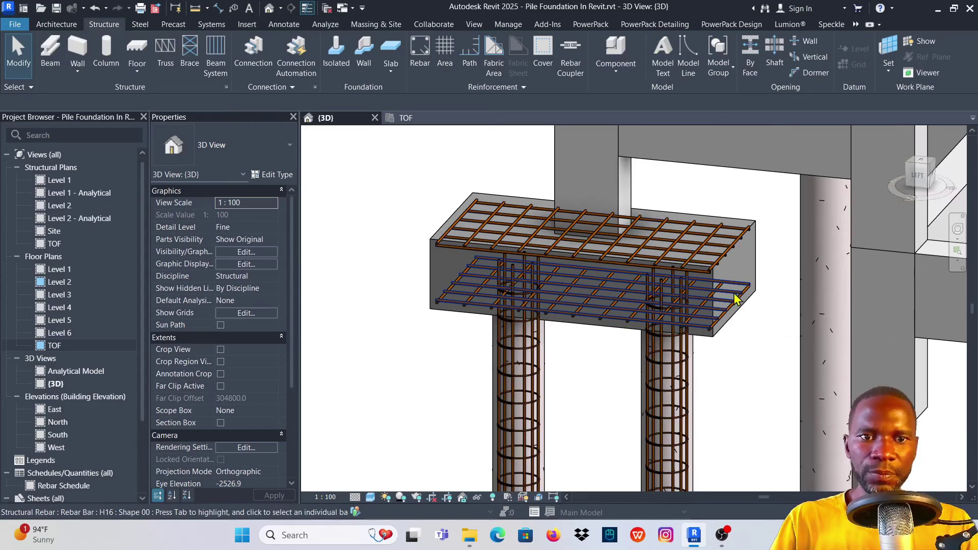
{"action": "scroll", "coordinate": [724, 267], "scroll_direction": "up", "scroll_amount": 5}
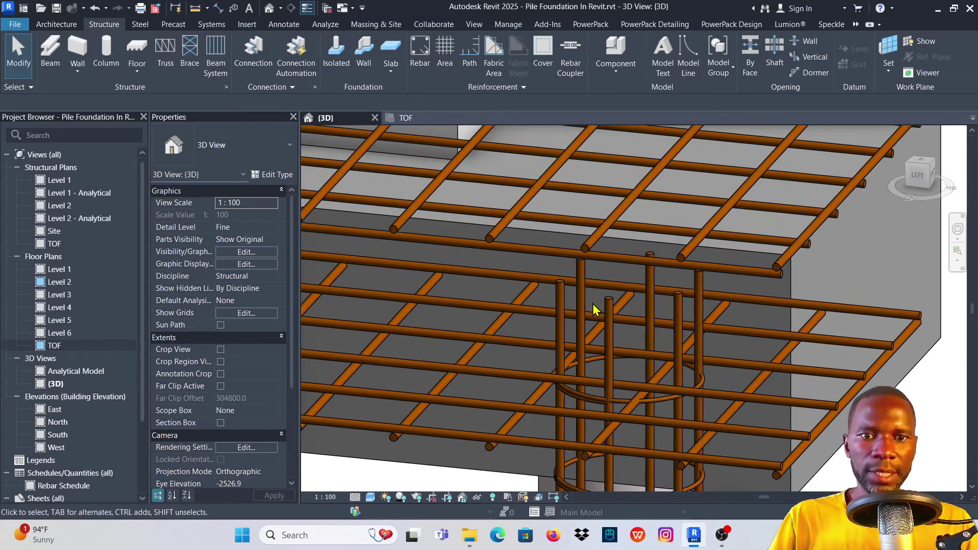
{"action": "left_click", "coordinate": [653, 279]}
{"action": "scroll", "coordinate": [654, 279], "scroll_direction": "down", "scroll_amount": 4}
{"action": "scroll", "coordinate": [543, 270], "scroll_direction": "up", "scroll_amount": 4}
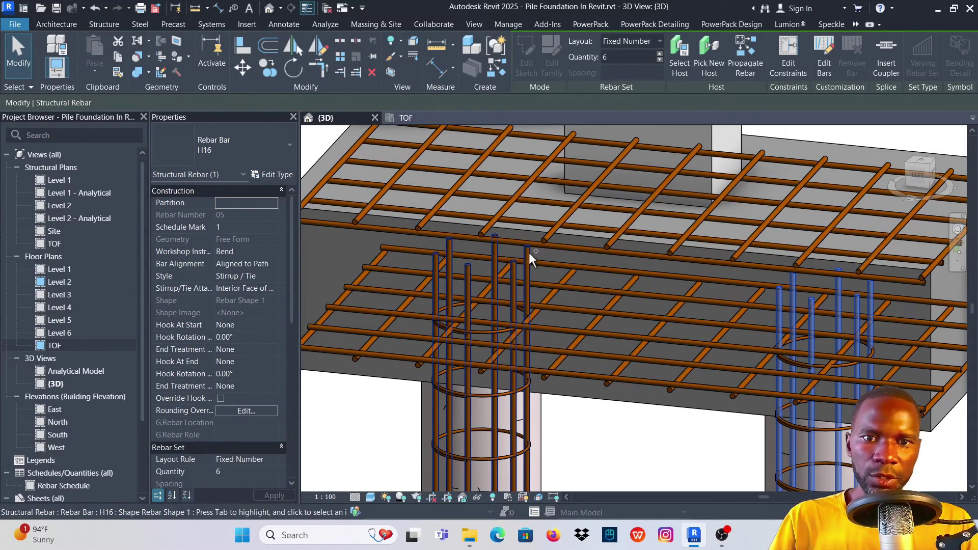
{"action": "left_click", "coordinate": [529, 252], "text": "ctrl"}
{"action": "scroll", "coordinate": [541, 260], "scroll_direction": "down", "scroll_amount": 4}
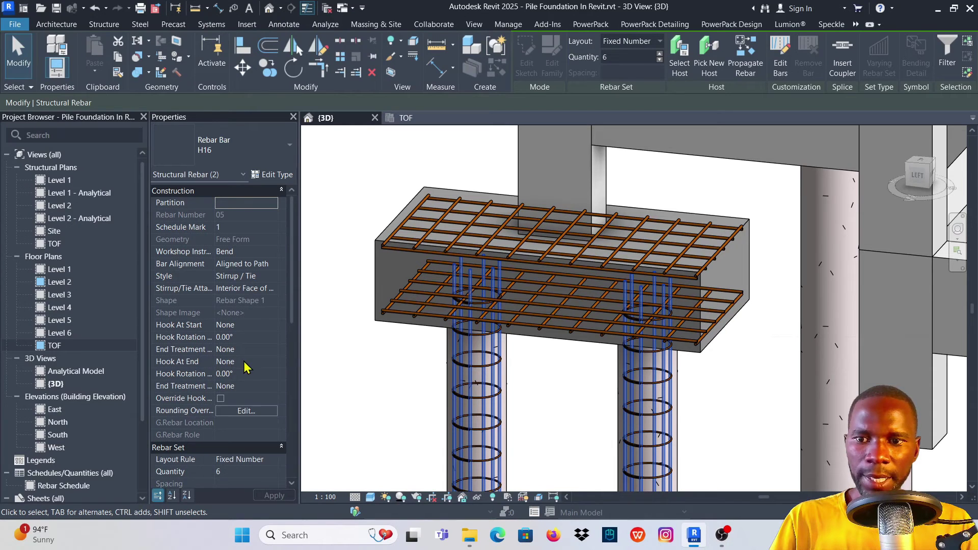
{"action": "left_click", "coordinate": [274, 361]}
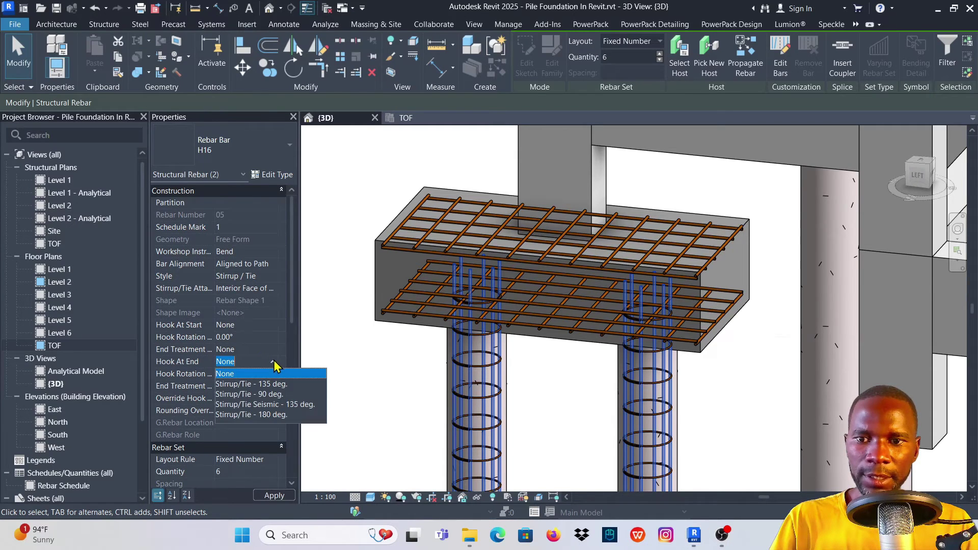
{"action": "left_click", "coordinate": [265, 395]}
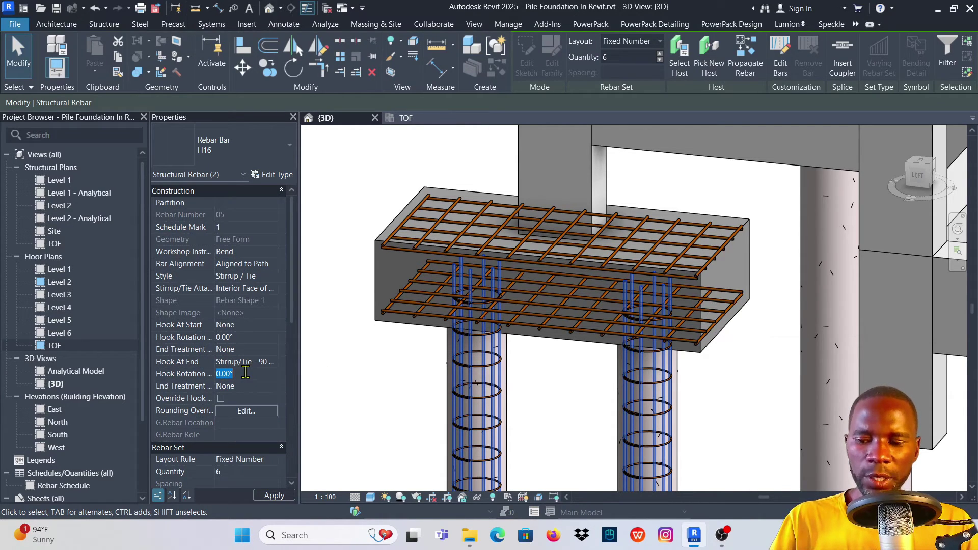
{"action": "type", "text": "-180"}
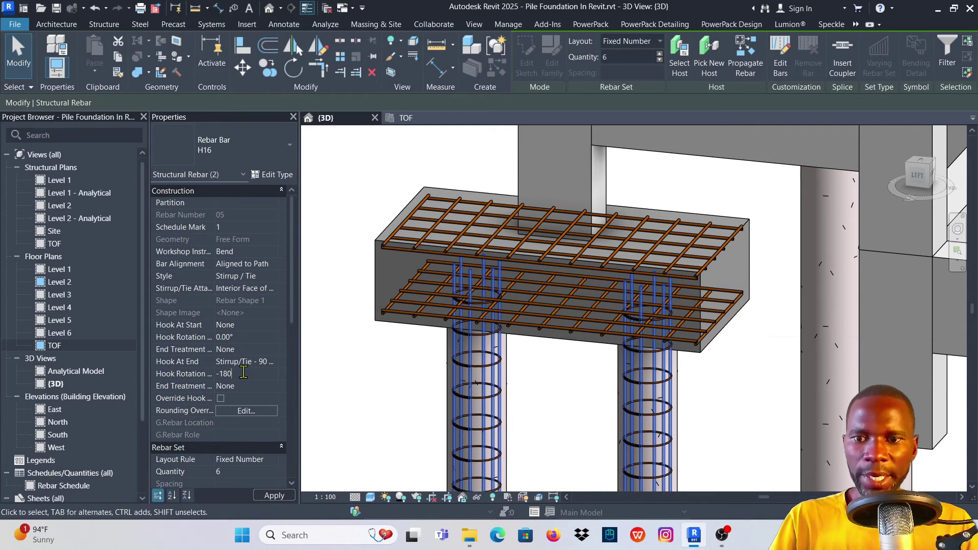
{"action": "scroll", "coordinate": [625, 262], "scroll_direction": "up", "scroll_amount": 5}
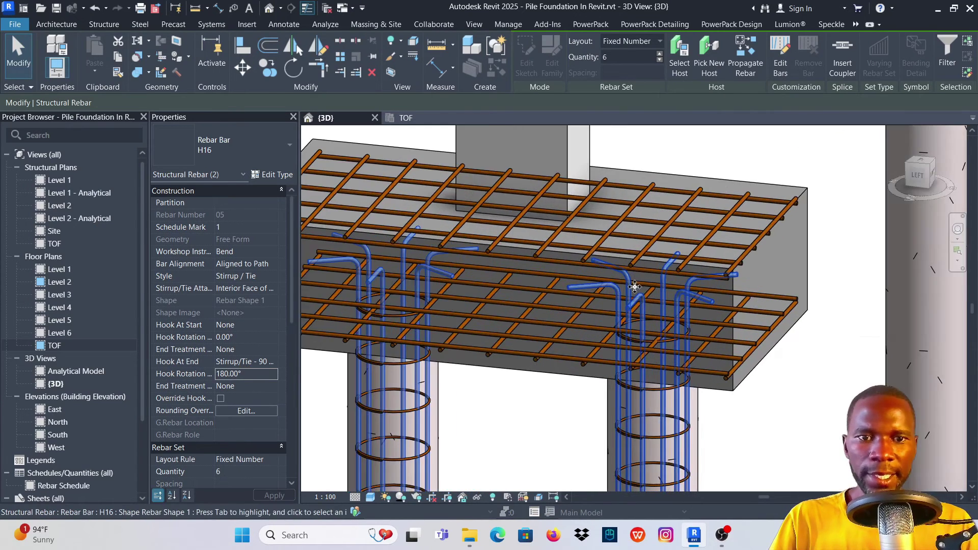
Set the start hook of all four H16 bar sets in the cap's top and bottom meshes to Standard - 90 deg.
{"action": "scroll", "coordinate": [515, 277], "scroll_direction": "down", "scroll_amount": 5}
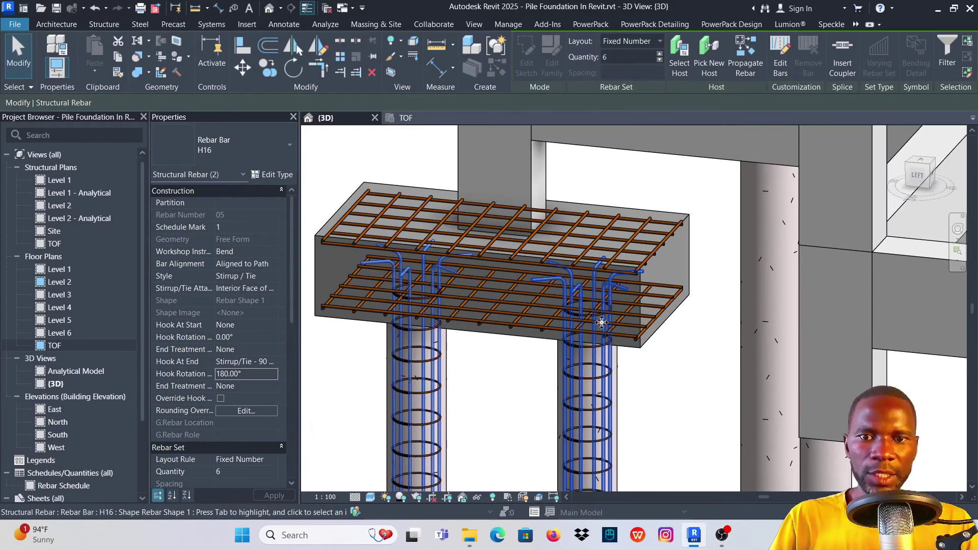
{"action": "key", "text": "Escape"}
{"action": "scroll", "coordinate": [673, 231], "scroll_direction": "up", "scroll_amount": 5}
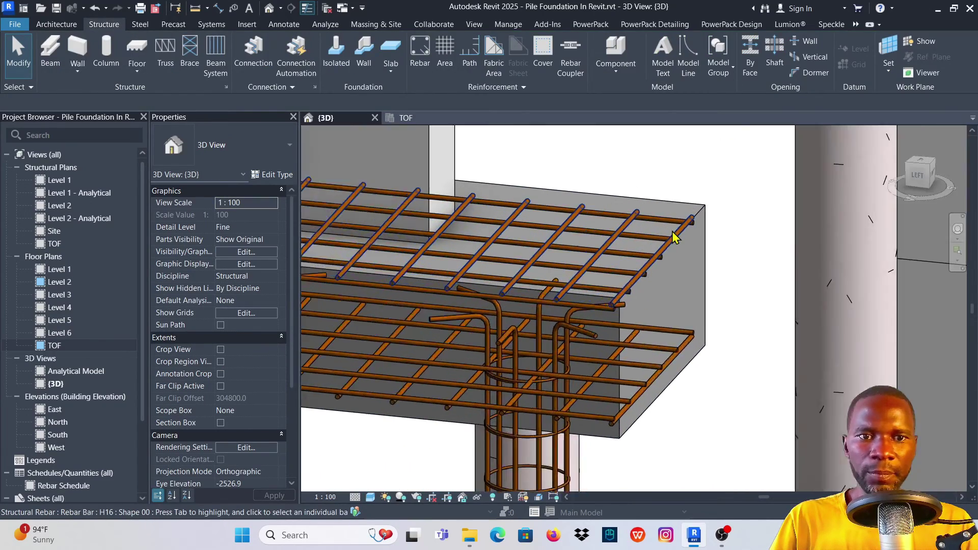
{"action": "left_click", "coordinate": [659, 254]}
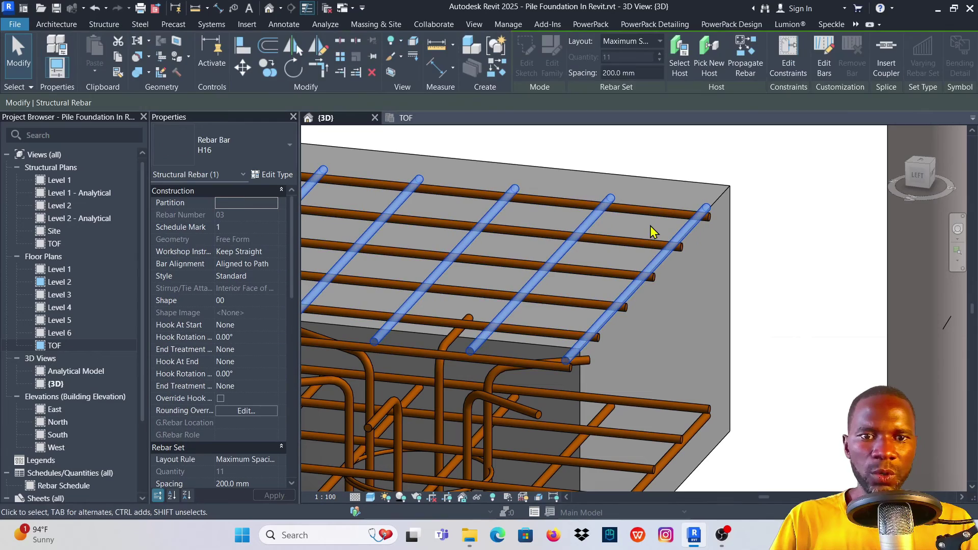
{"action": "left_click", "coordinate": [647, 246], "text": "ctrl"}
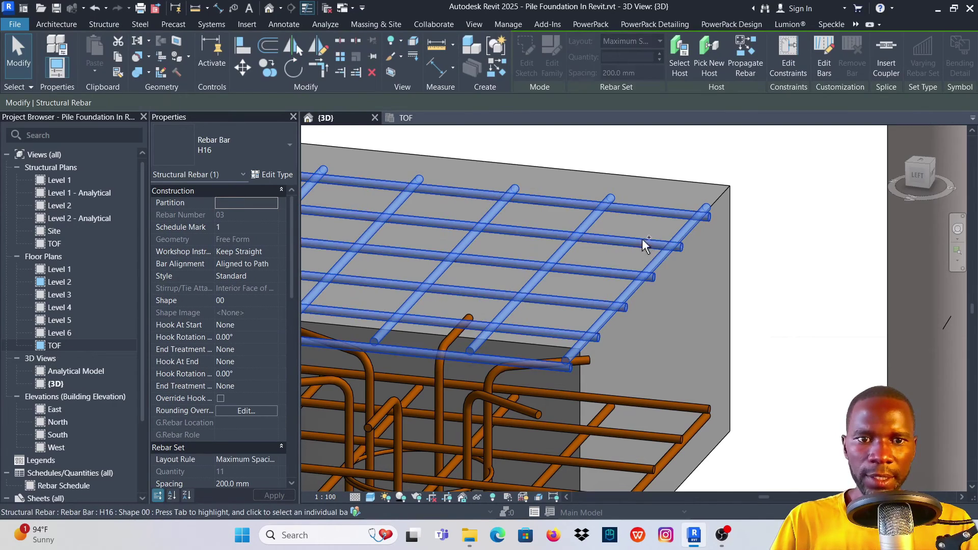
{"action": "scroll", "coordinate": [644, 244], "scroll_direction": "down", "scroll_amount": 4}
{"action": "scroll", "coordinate": [655, 286], "scroll_direction": "up", "scroll_amount": 3}
{"action": "scroll", "coordinate": [655, 285], "scroll_direction": "up", "scroll_amount": 2}
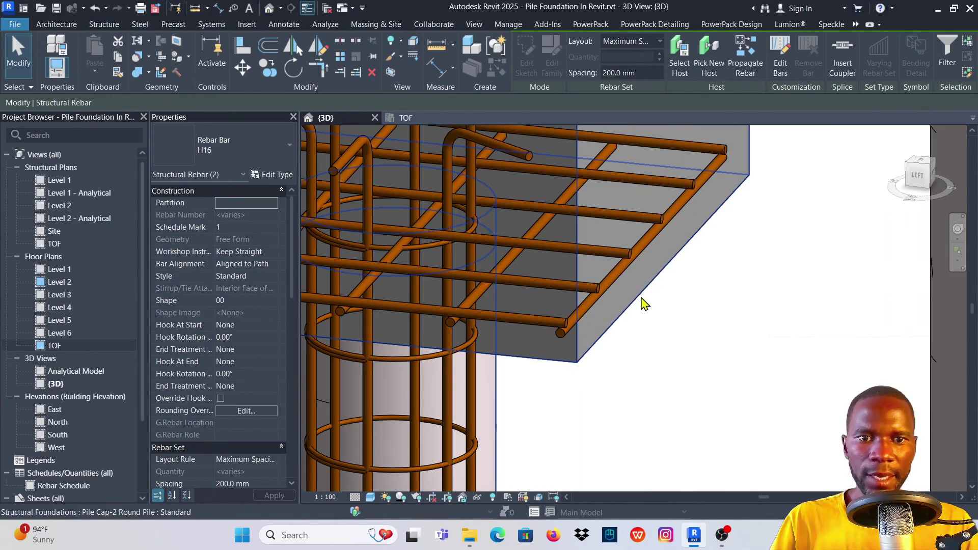
{"action": "left_click", "coordinate": [618, 272], "text": "ctrl"}
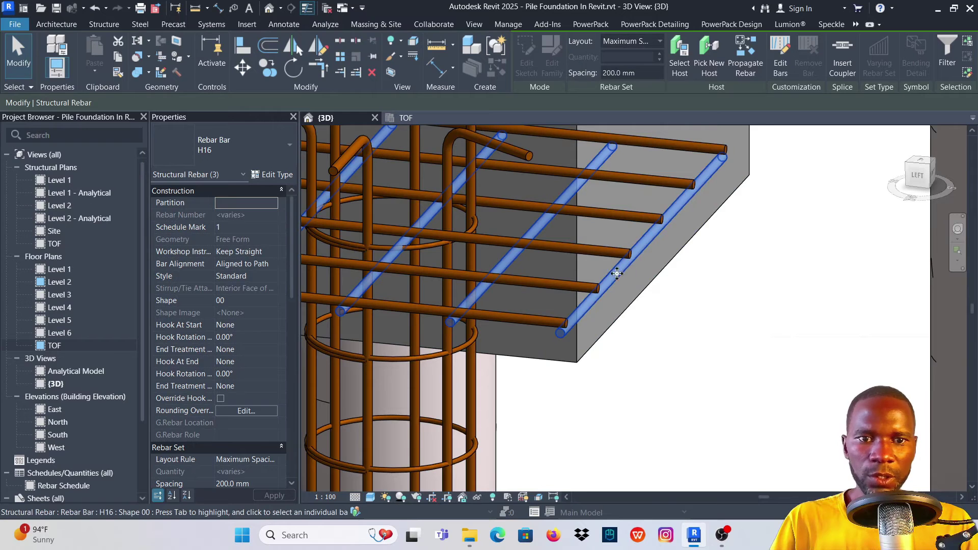
{"action": "left_click", "coordinate": [599, 249], "text": "ctrl"}
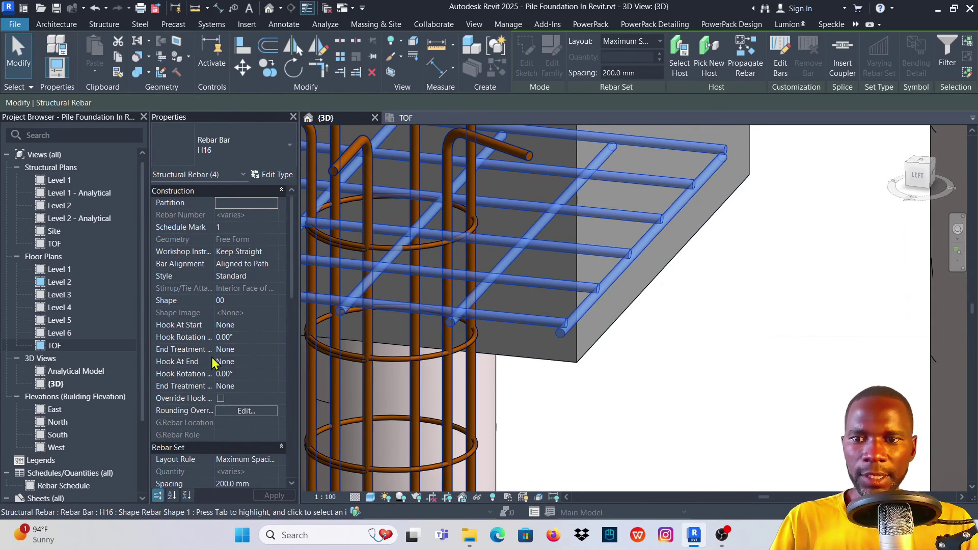
{"action": "left_click", "coordinate": [260, 324]}
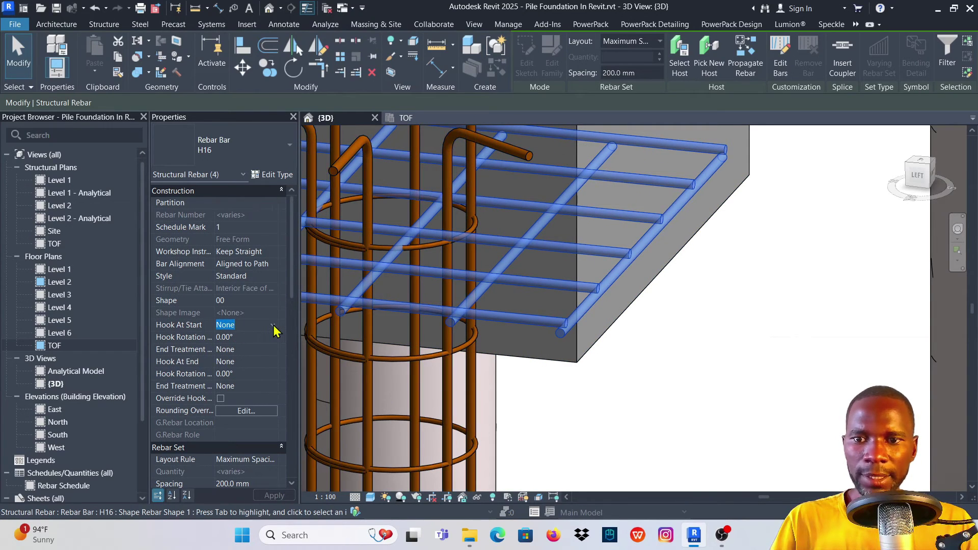
{"action": "left_click", "coordinate": [272, 326]}
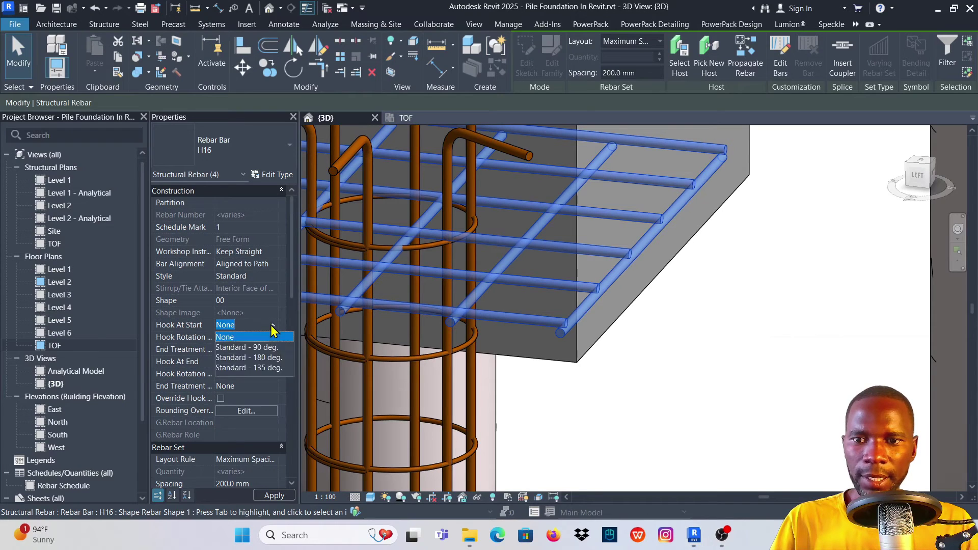
{"action": "left_click", "coordinate": [274, 335]}
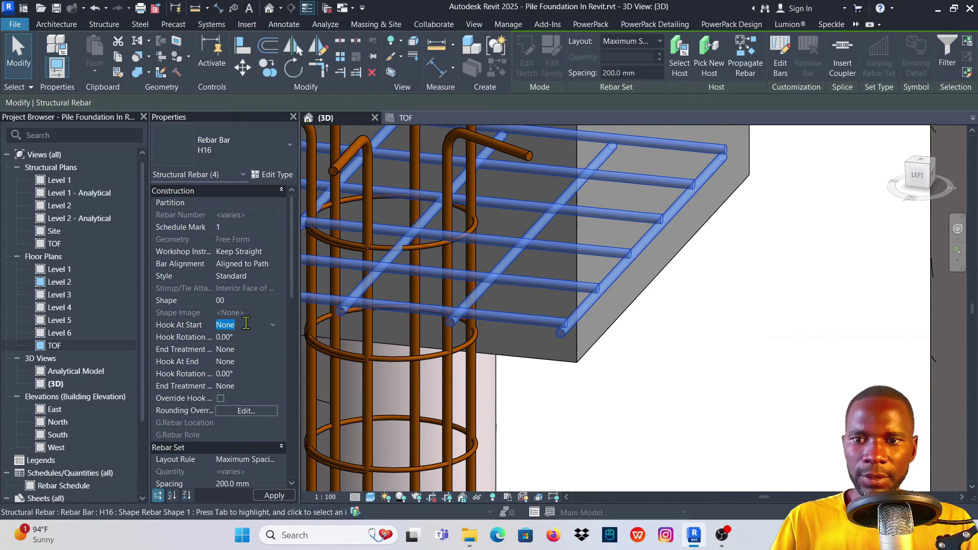
{"action": "left_click", "coordinate": [273, 326]}
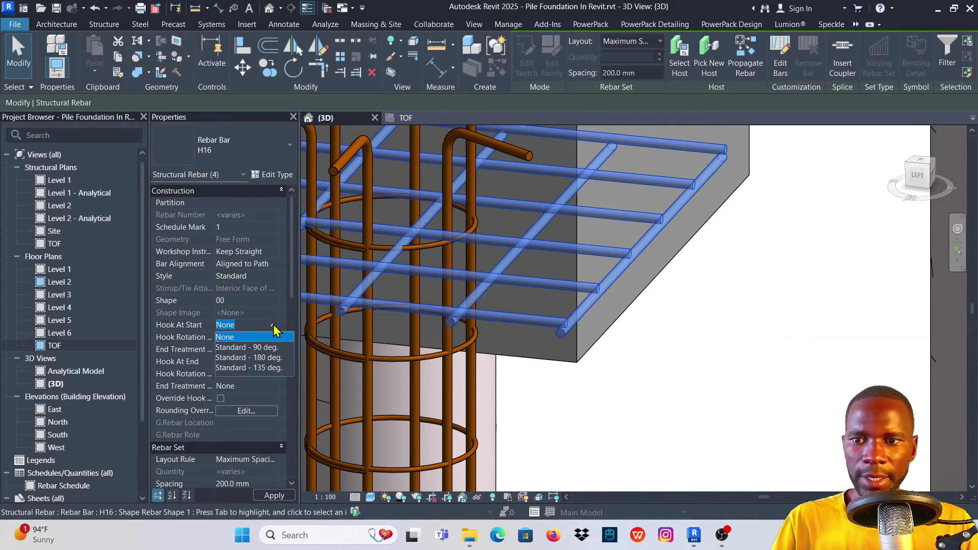
{"action": "left_click", "coordinate": [274, 349]}
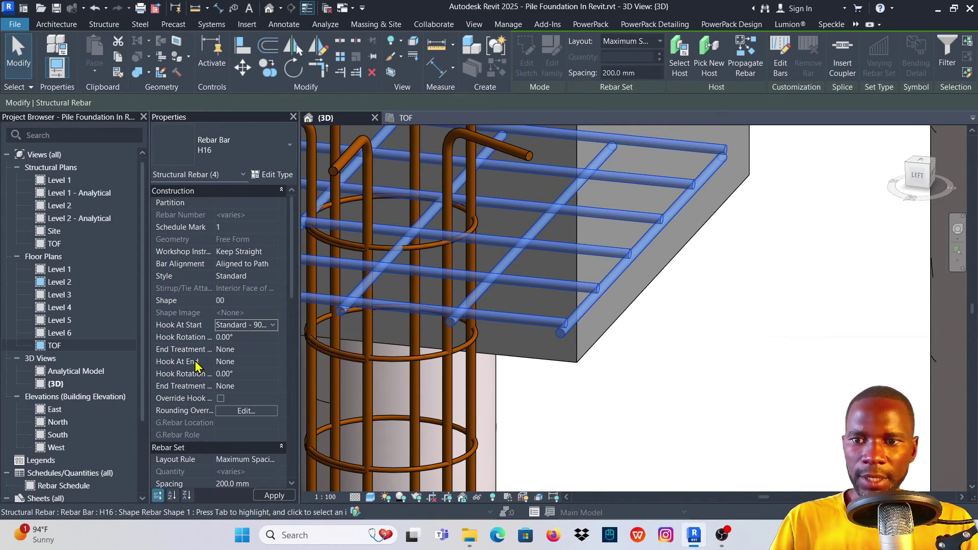
Set the end hook of the same four cap mesh bar sets to Standard - 90 deg.
{"action": "left_click", "coordinate": [274, 362]}
{"action": "left_click", "coordinate": [269, 386]}
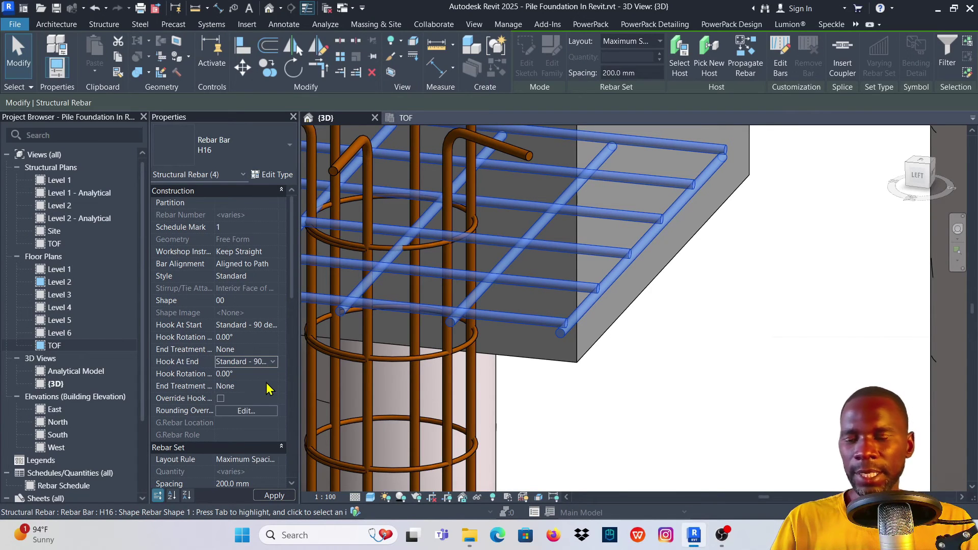
{"action": "scroll", "coordinate": [713, 372], "scroll_direction": "down", "scroll_amount": 2}
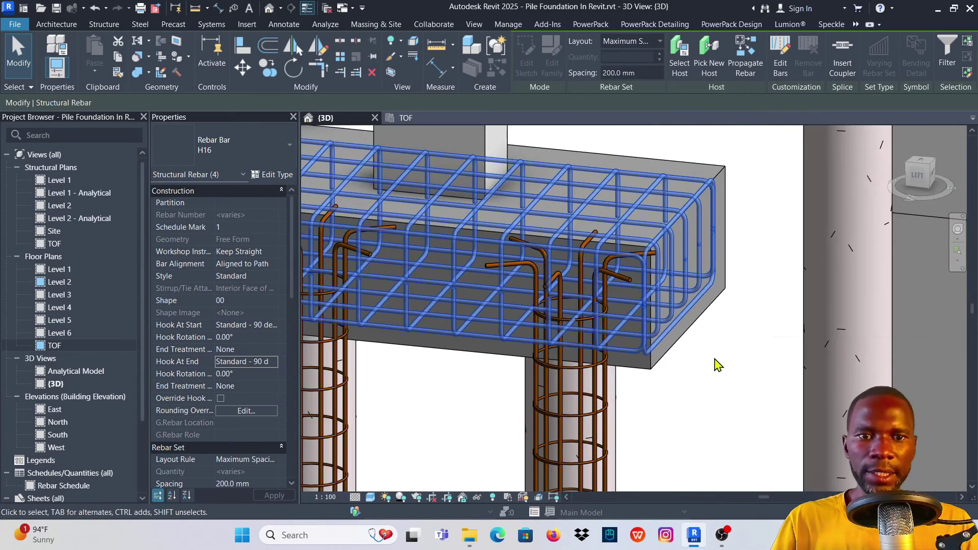
{"action": "left_click", "coordinate": [737, 382]}
Set the Foundation Thickness of the Pile Cap-2 Round Pile Standard type to 600.
{"action": "scroll", "coordinate": [711, 221], "scroll_direction": "up", "scroll_amount": 4}
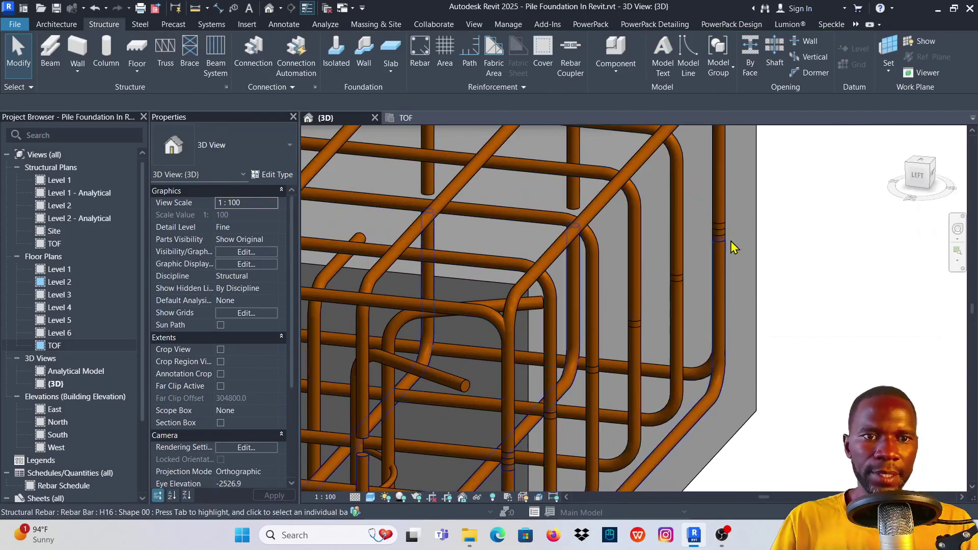
{"action": "scroll", "coordinate": [772, 331], "scroll_direction": "down", "scroll_amount": 3}
{"action": "scroll", "coordinate": [757, 275], "scroll_direction": "up", "scroll_amount": 4}
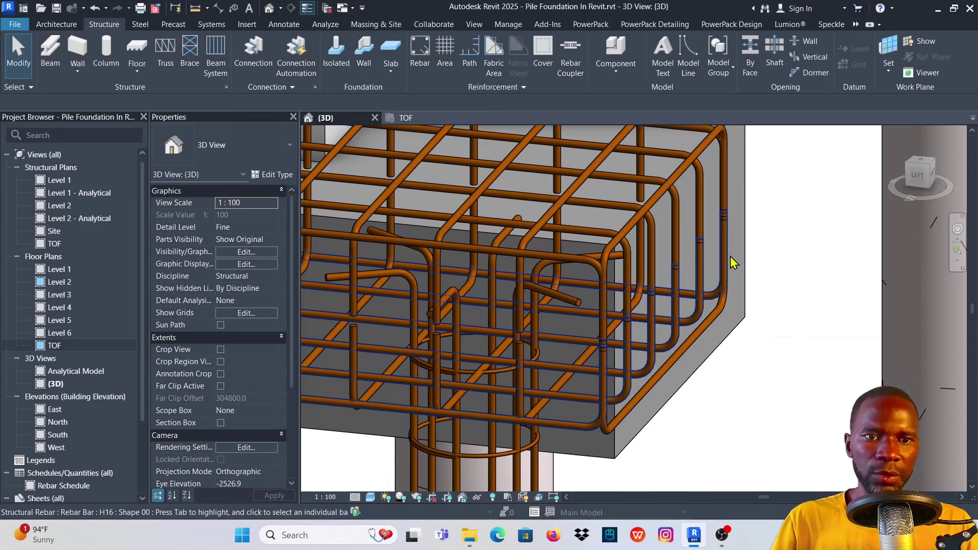
{"action": "left_click", "coordinate": [744, 204]}
{"action": "scroll", "coordinate": [672, 326], "scroll_direction": "down", "scroll_amount": 1}
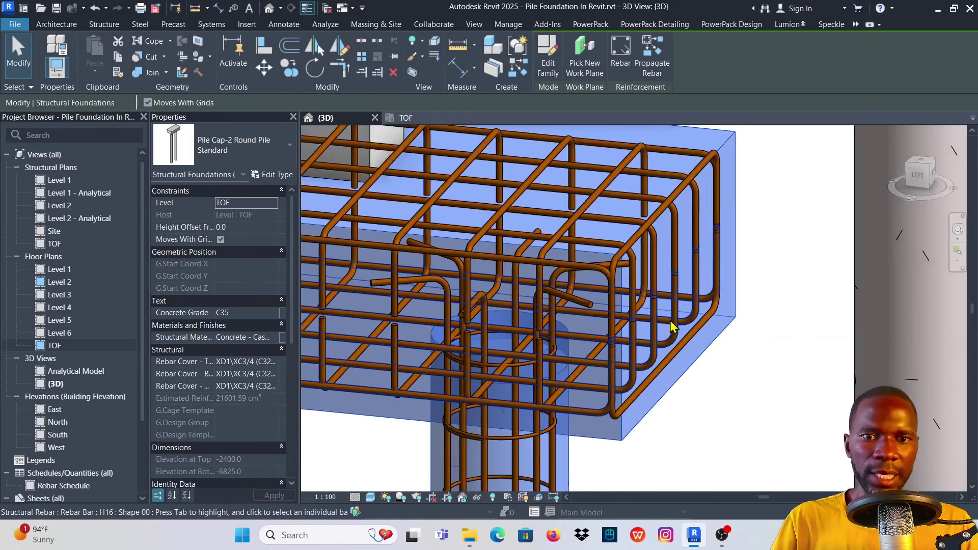
{"action": "scroll", "coordinate": [673, 326], "scroll_direction": "down", "scroll_amount": 3}
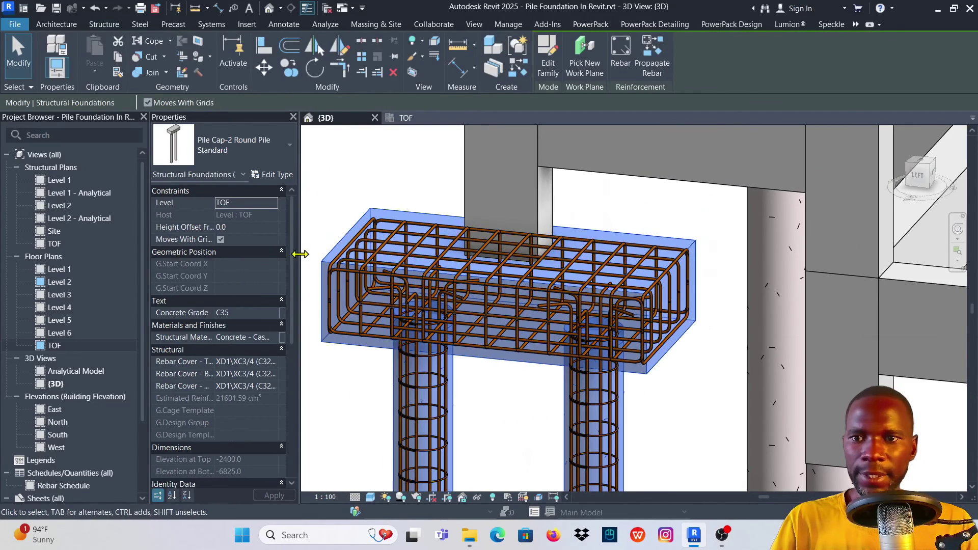
{"action": "left_click", "coordinate": [273, 175]}
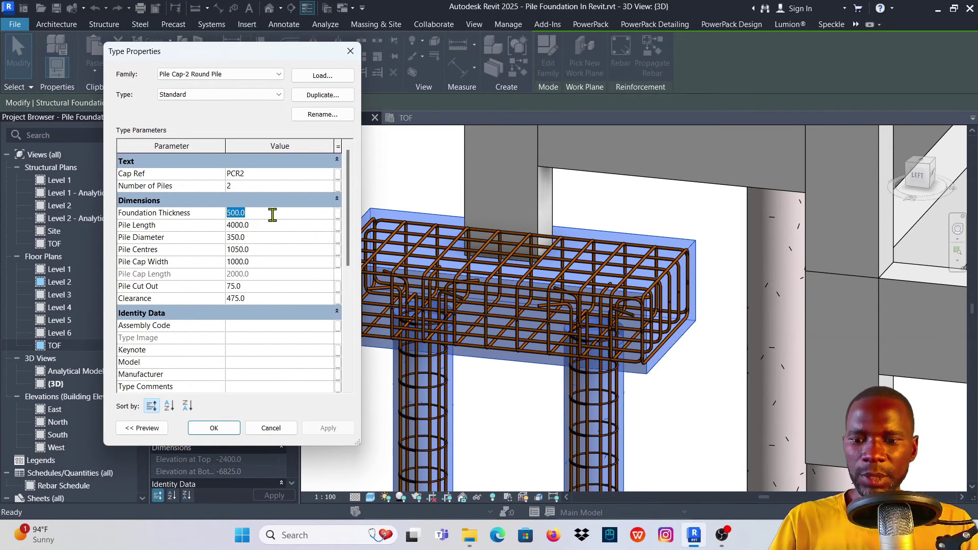
{"action": "type", "text": "600"}
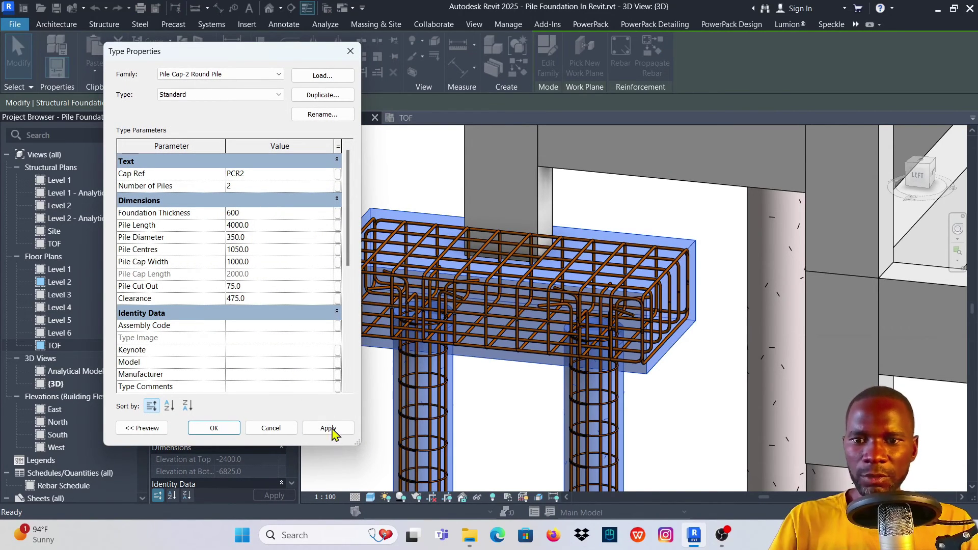
{"action": "left_click", "coordinate": [327, 428]}
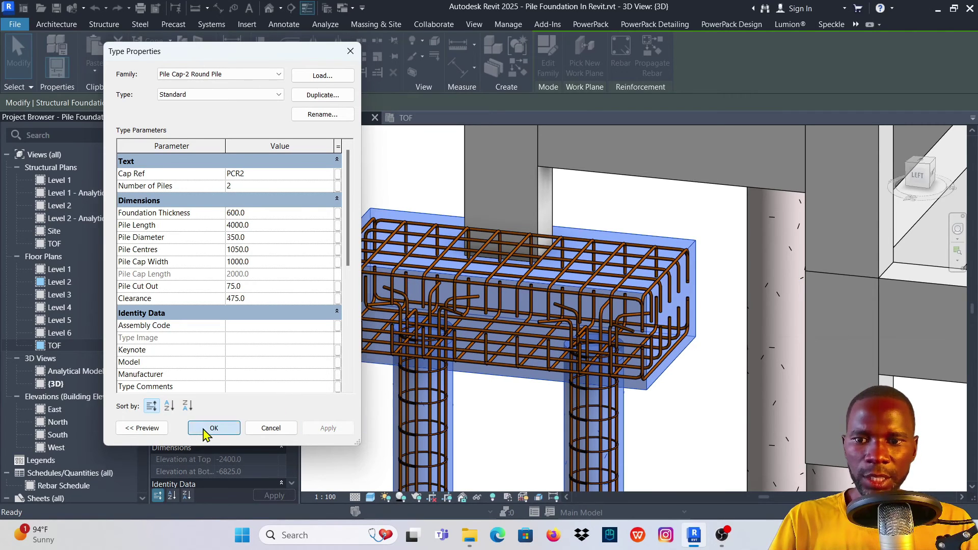
{"action": "left_click", "coordinate": [213, 428]}
Examine the hooked mesh bars and the pile reinforcement inside the thickened cap up close and from different angles.
{"action": "scroll", "coordinate": [665, 316], "scroll_direction": "up", "scroll_amount": 3}
{"action": "scroll", "coordinate": [674, 303], "scroll_direction": "up", "scroll_amount": 3}
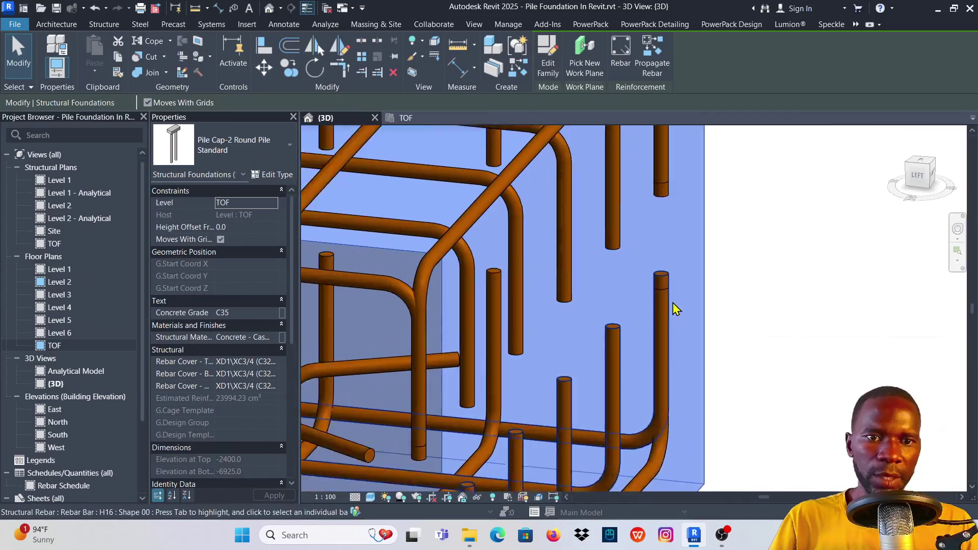
{"action": "scroll", "coordinate": [670, 290], "scroll_direction": "down", "scroll_amount": 6}
{"action": "left_click", "coordinate": [656, 461]}
{"action": "scroll", "coordinate": [663, 357], "scroll_direction": "down", "scroll_amount": 4}
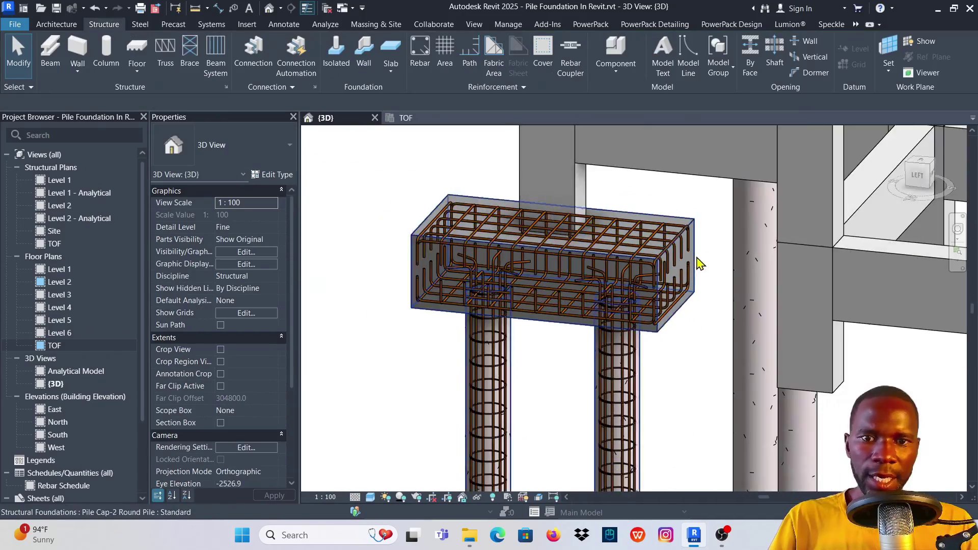
{"action": "scroll", "coordinate": [627, 306], "scroll_direction": "up", "scroll_amount": 5}
{"action": "scroll", "coordinate": [606, 326], "scroll_direction": "down", "scroll_amount": 3}
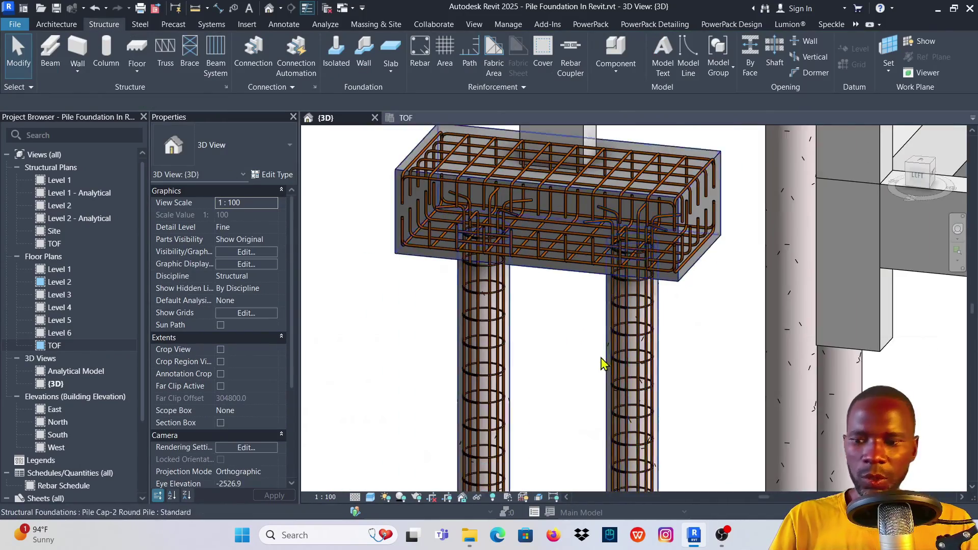
{"action": "scroll", "coordinate": [713, 361], "scroll_direction": "down", "scroll_amount": 2}
{"action": "middle_click_drag", "start_coordinate": [719, 361], "coordinate": [663, 285], "text": "shift"}
{"action": "scroll", "coordinate": [654, 246], "scroll_direction": "up", "scroll_amount": 5}
{"action": "scroll", "coordinate": [653, 247], "scroll_direction": "down", "scroll_amount": 5}
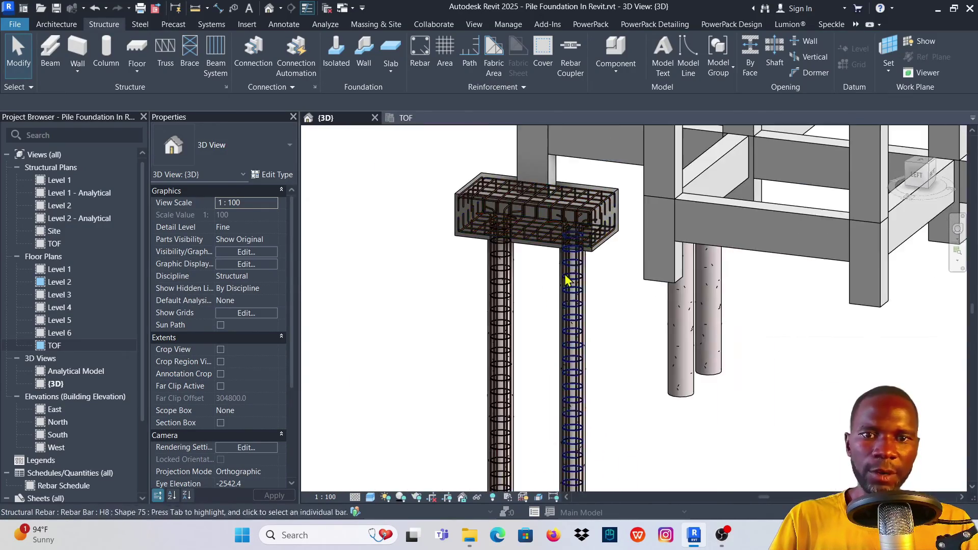
{"action": "scroll", "coordinate": [506, 228], "scroll_direction": "down", "scroll_amount": 1}
{"action": "scroll", "coordinate": [522, 205], "scroll_direction": "up", "scroll_amount": 2}
{"action": "scroll", "coordinate": [522, 206], "scroll_direction": "up", "scroll_amount": 3}
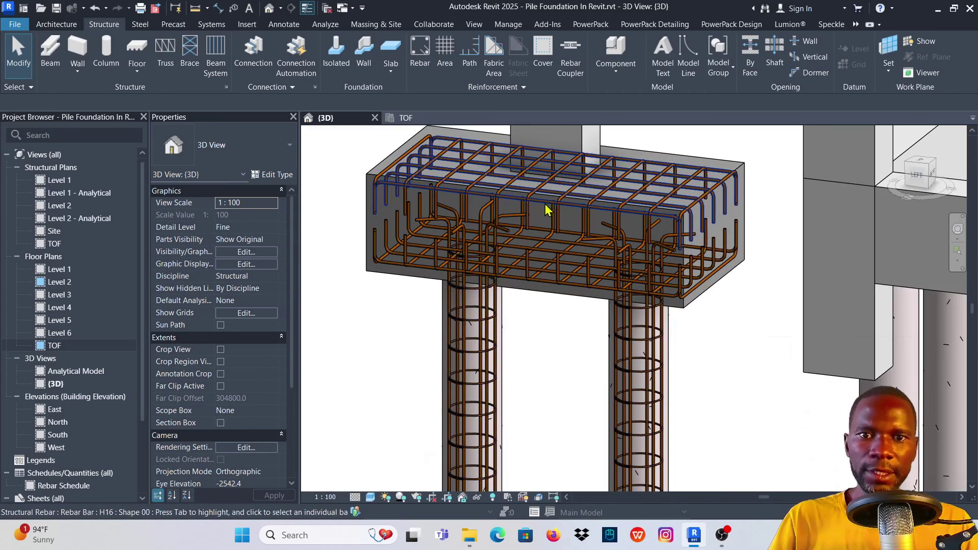
{"action": "mouse_move", "coordinate": [530, 321]}
{"action": "middle_mouse_down", "text": "shift"}
{"action": "mouse_move", "coordinate": [588, 330]}
{"action": "mouse_move", "coordinate": [517, 316]}
{"action": "middle_mouse_up", "text": "shift"}
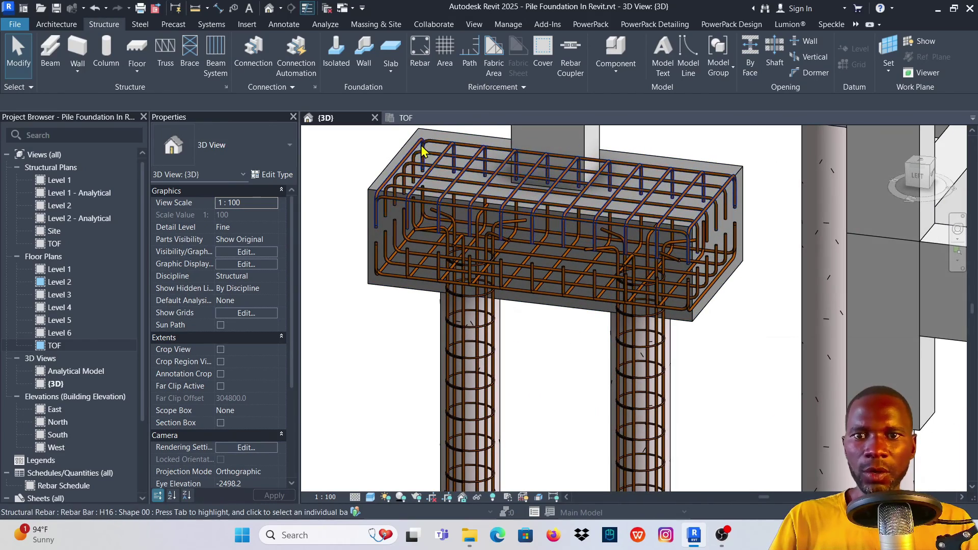
In the TOF plan, copy the reinforced two-pile cap at grid B-6 with Multiple enabled, placing the first copy on the column at B-5.
{"action": "left_click", "coordinate": [431, 132]}
{"action": "left_click", "coordinate": [407, 118]}
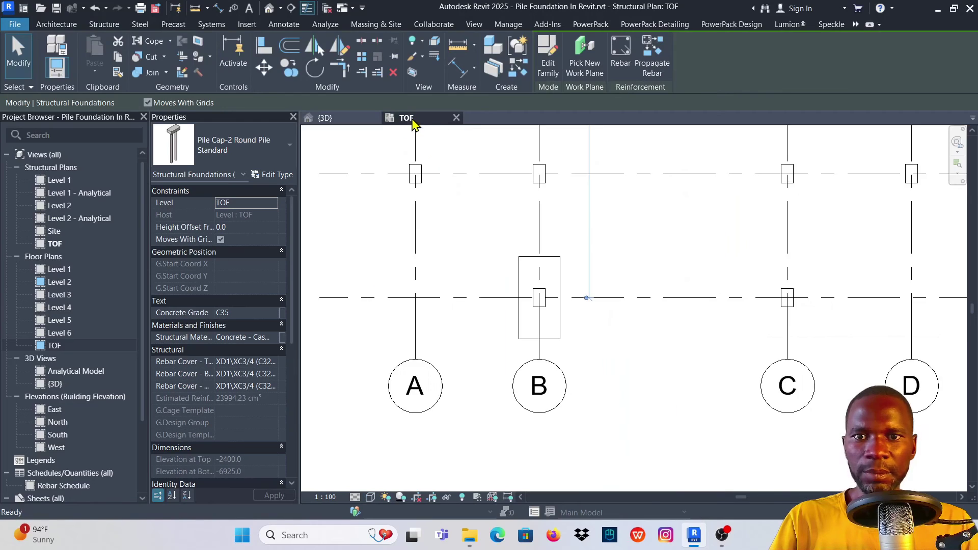
{"action": "scroll", "coordinate": [509, 339], "scroll_direction": "down", "scroll_amount": 5}
{"action": "scroll", "coordinate": [541, 203], "scroll_direction": "up", "scroll_amount": 8}
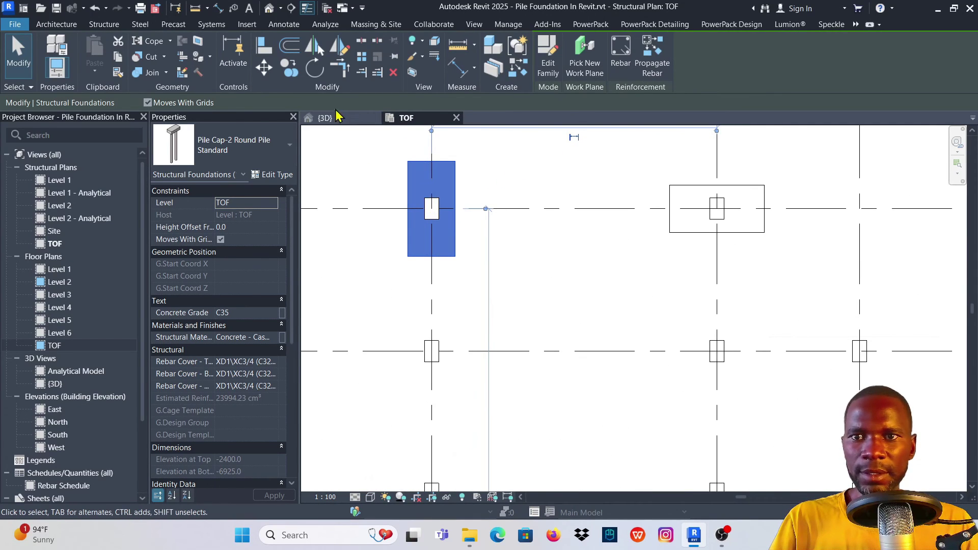
{"action": "left_click", "coordinate": [289, 69]}
{"action": "scroll", "coordinate": [448, 226], "scroll_direction": "up", "scroll_amount": 4}
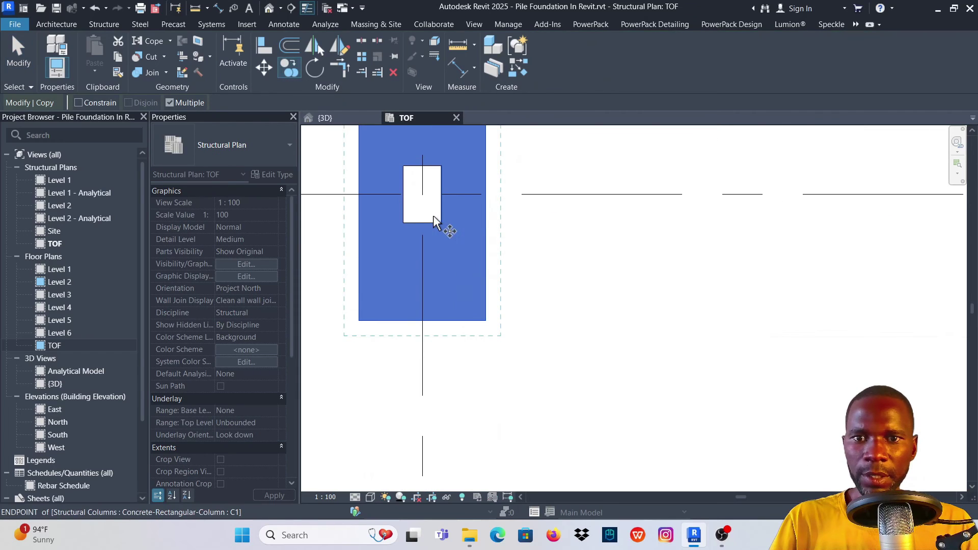
{"action": "left_click", "coordinate": [433, 205]}
{"action": "scroll", "coordinate": [428, 201], "scroll_direction": "down", "scroll_amount": 5}
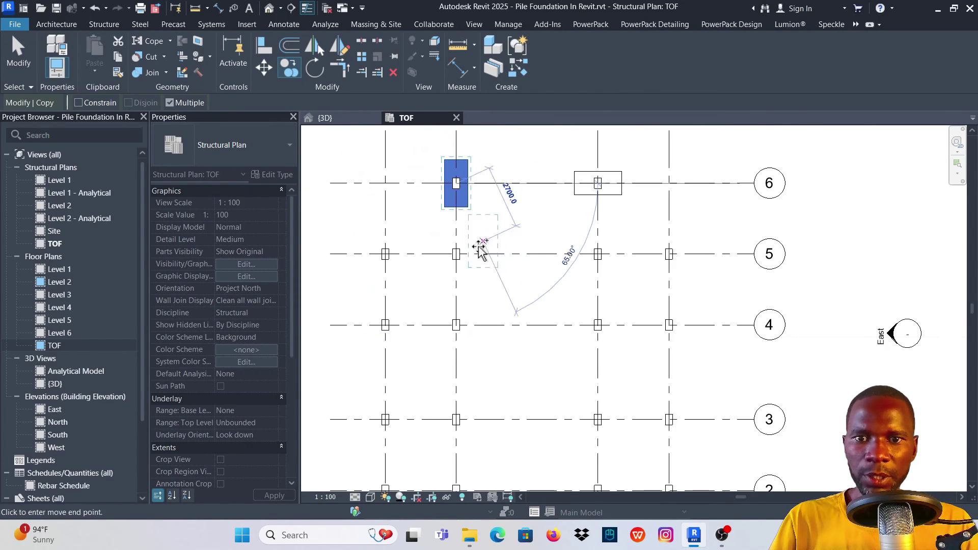
{"action": "scroll", "coordinate": [341, 252], "scroll_direction": "up", "scroll_amount": 4}
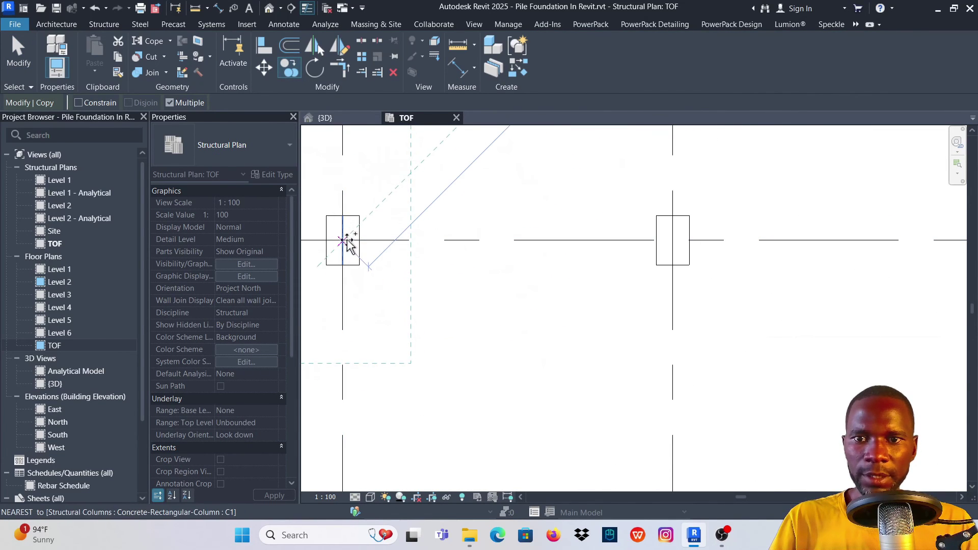
{"action": "scroll", "coordinate": [346, 243], "scroll_direction": "up", "scroll_amount": 5}
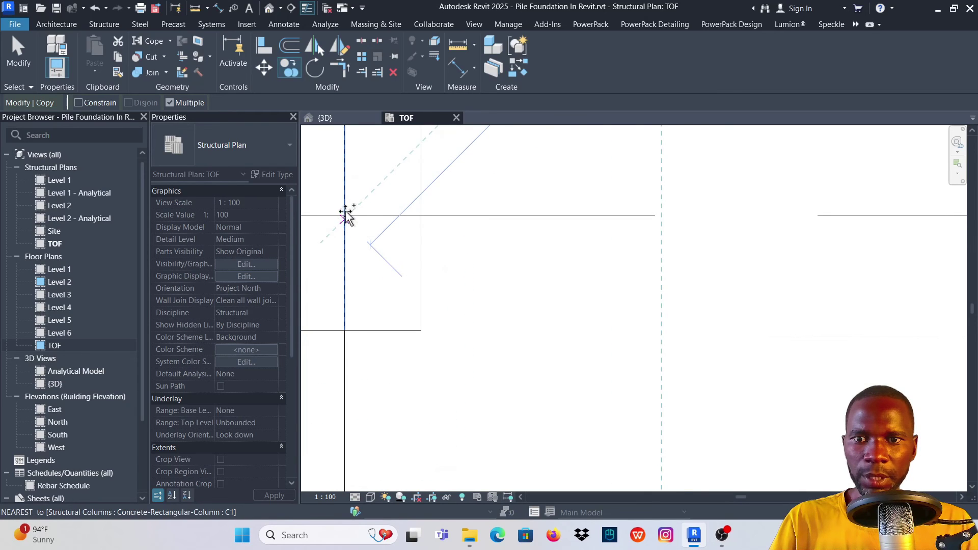
{"action": "scroll", "coordinate": [566, 252], "scroll_direction": "down", "scroll_amount": 6}
{"action": "scroll", "coordinate": [565, 265], "scroll_direction": "up", "scroll_amount": 6}
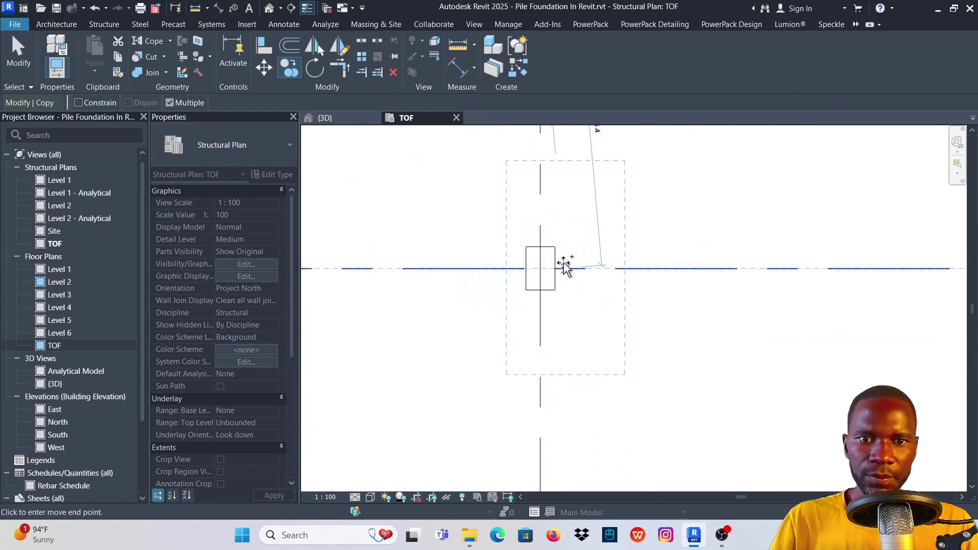
{"action": "scroll", "coordinate": [566, 265], "scroll_direction": "up", "scroll_amount": 2}
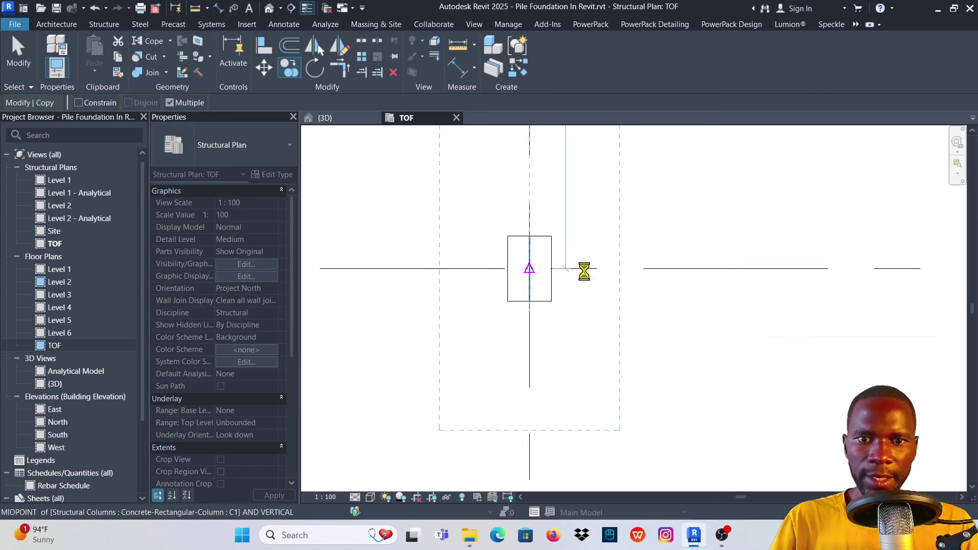
Place further copies of the reinforced pile cap centred on the columns at A-5, C-5 and D-5, and end the copy command.
{"action": "scroll", "coordinate": [543, 247], "scroll_direction": "down", "scroll_amount": 3}
{"action": "scroll", "coordinate": [389, 258], "scroll_direction": "up", "scroll_amount": 3}
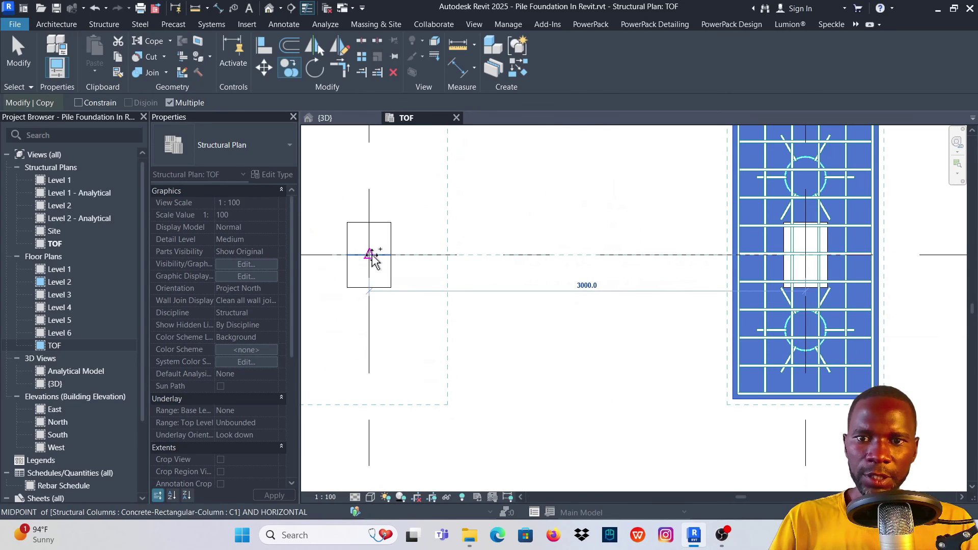
{"action": "left_click", "coordinate": [369, 255]}
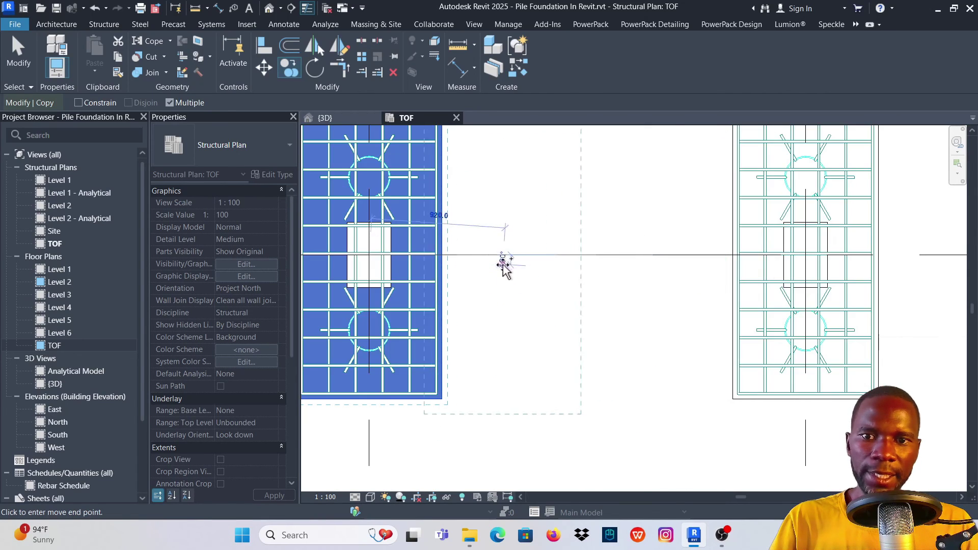
{"action": "scroll", "coordinate": [459, 270], "scroll_direction": "down", "scroll_amount": 5}
{"action": "scroll", "coordinate": [647, 270], "scroll_direction": "up", "scroll_amount": 6}
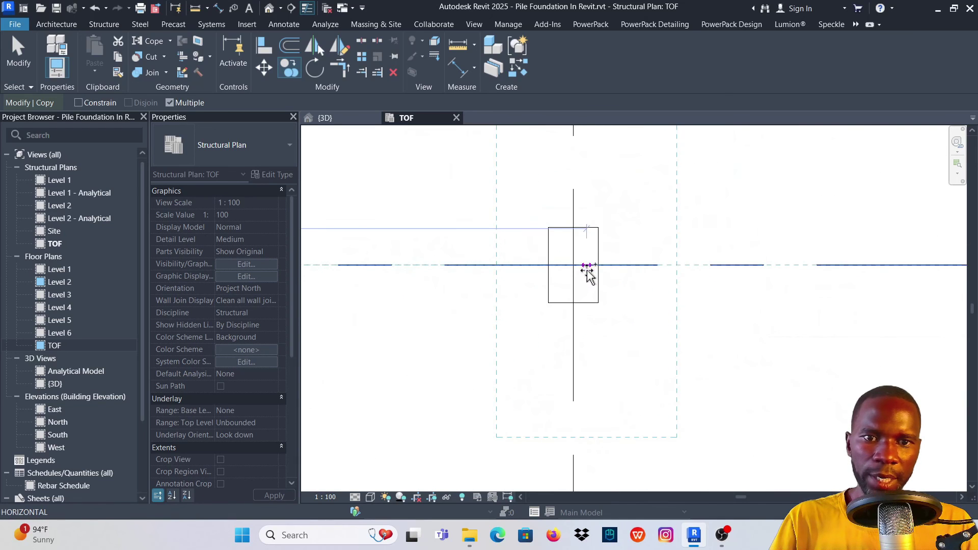
{"action": "left_click", "coordinate": [627, 267]}
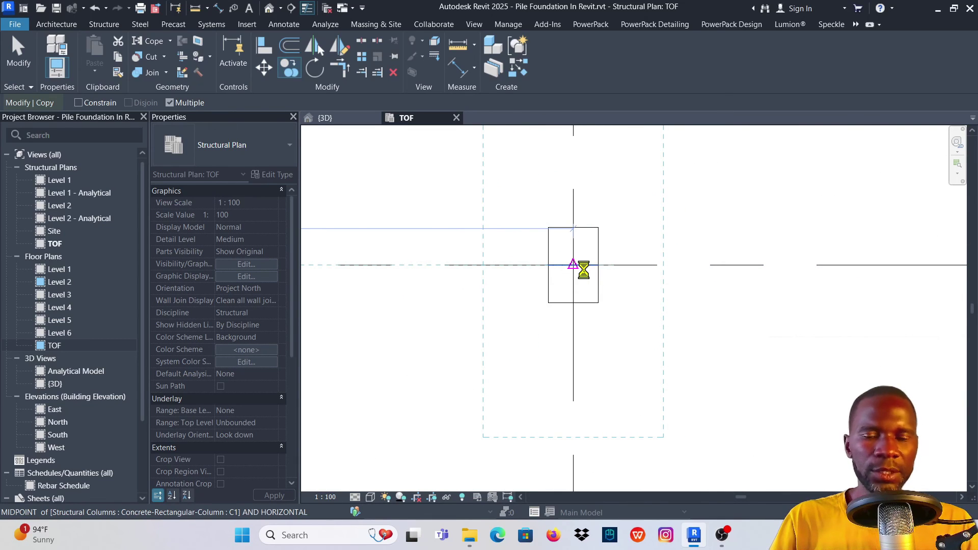
{"action": "scroll", "coordinate": [498, 267], "scroll_direction": "down", "scroll_amount": 5}
{"action": "scroll", "coordinate": [673, 261], "scroll_direction": "up", "scroll_amount": 6}
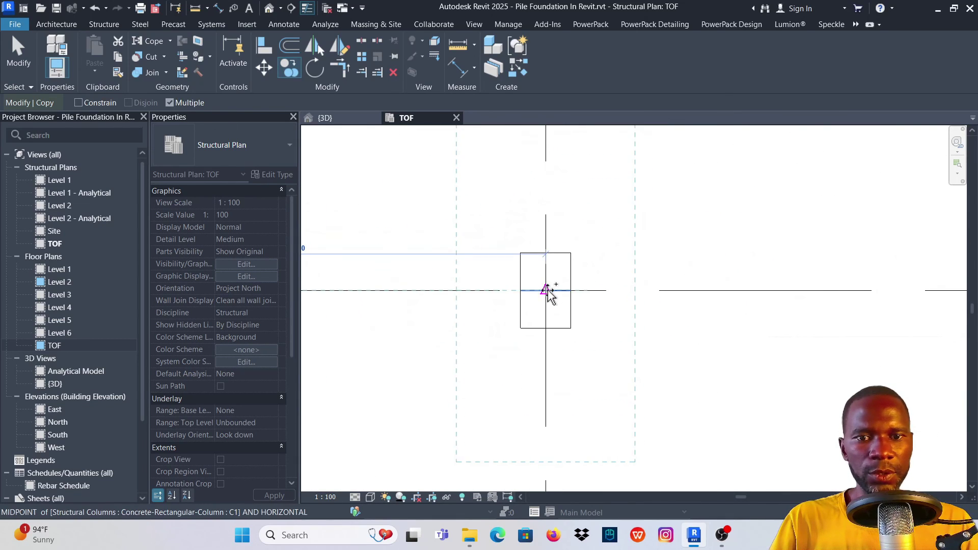
{"action": "left_click", "coordinate": [641, 267]}
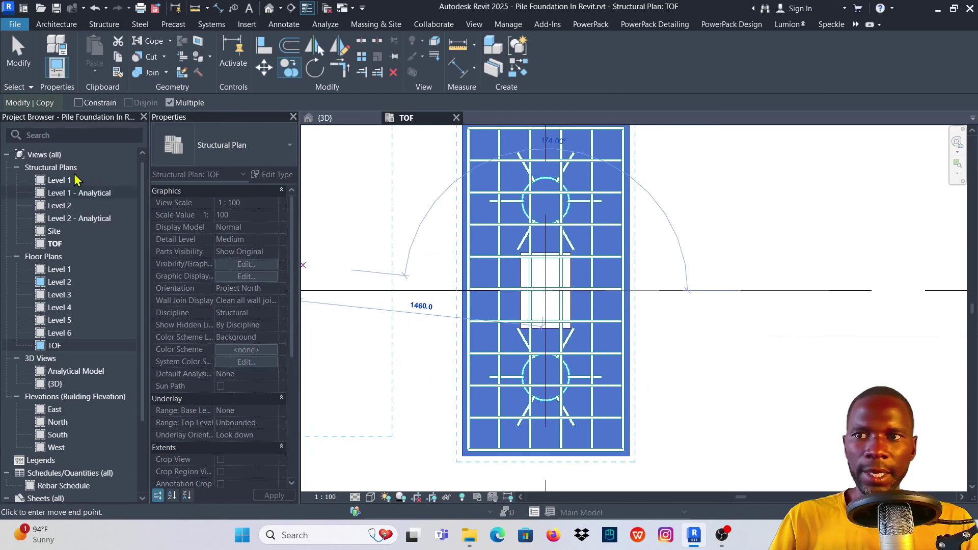
{"action": "left_click", "coordinate": [18, 51]}
{"action": "scroll", "coordinate": [509, 316], "scroll_direction": "down", "scroll_amount": 5}
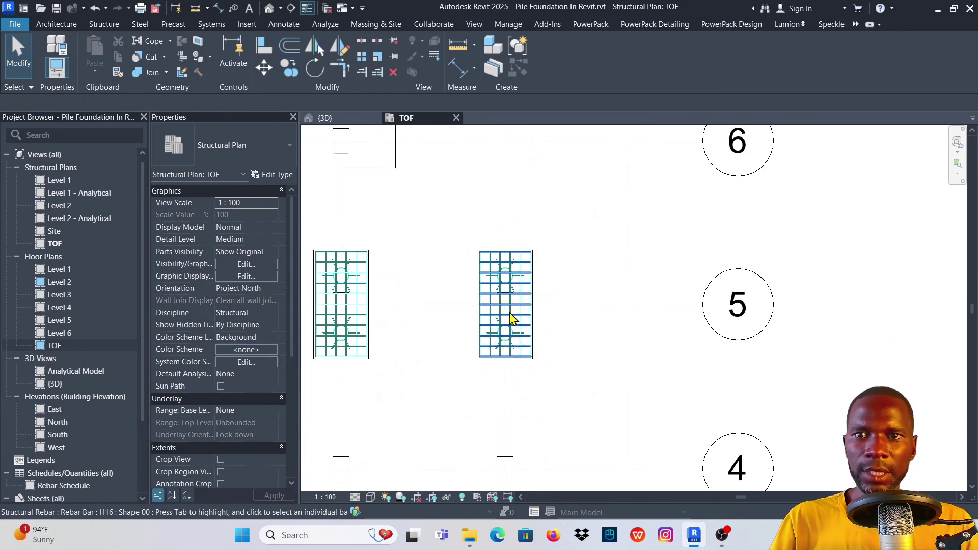
Examine the copied pile caps and their cap and pile reinforcement in the 3D view, from an overview and up close.
{"action": "left_click", "coordinate": [349, 120]}
{"action": "scroll", "coordinate": [566, 298], "scroll_direction": "down", "scroll_amount": 6}
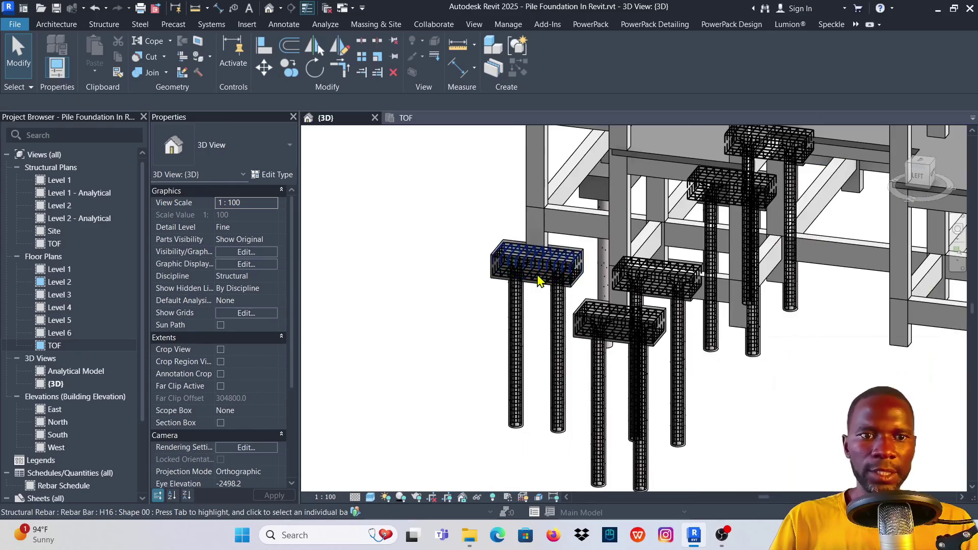
{"action": "scroll", "coordinate": [565, 287], "scroll_direction": "up", "scroll_amount": 3}
{"action": "scroll", "coordinate": [667, 222], "scroll_direction": "up", "scroll_amount": 5}
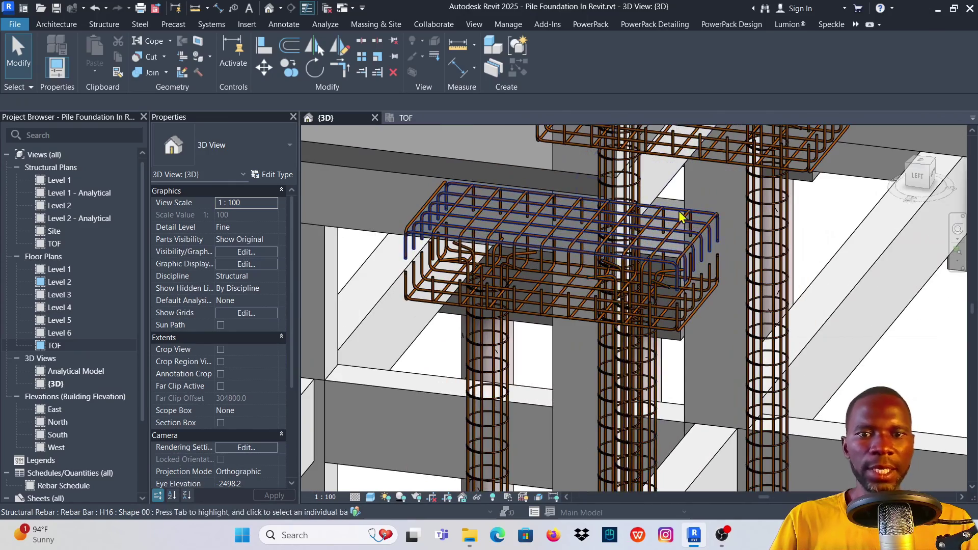
{"action": "scroll", "coordinate": [559, 245], "scroll_direction": "down", "scroll_amount": 2}
{"action": "scroll", "coordinate": [623, 227], "scroll_direction": "up", "scroll_amount": 1}
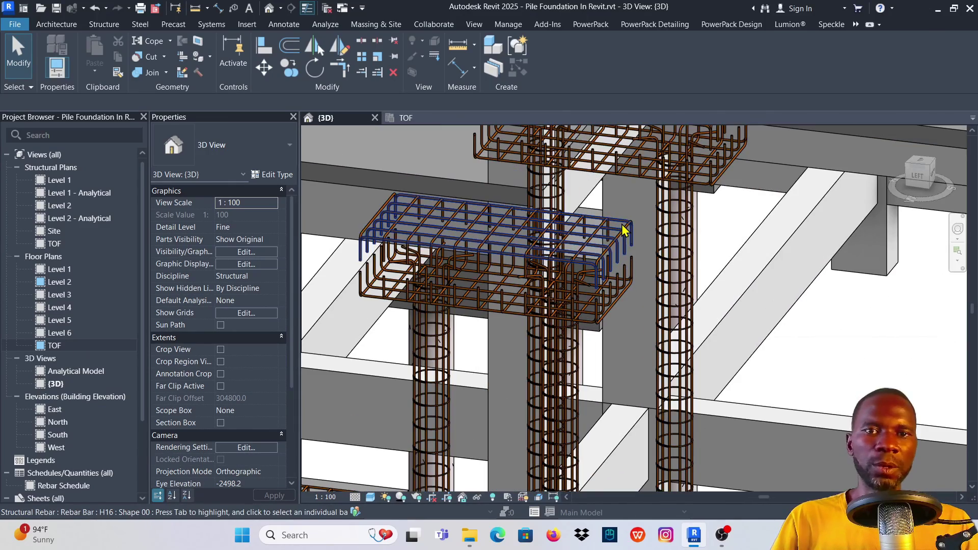